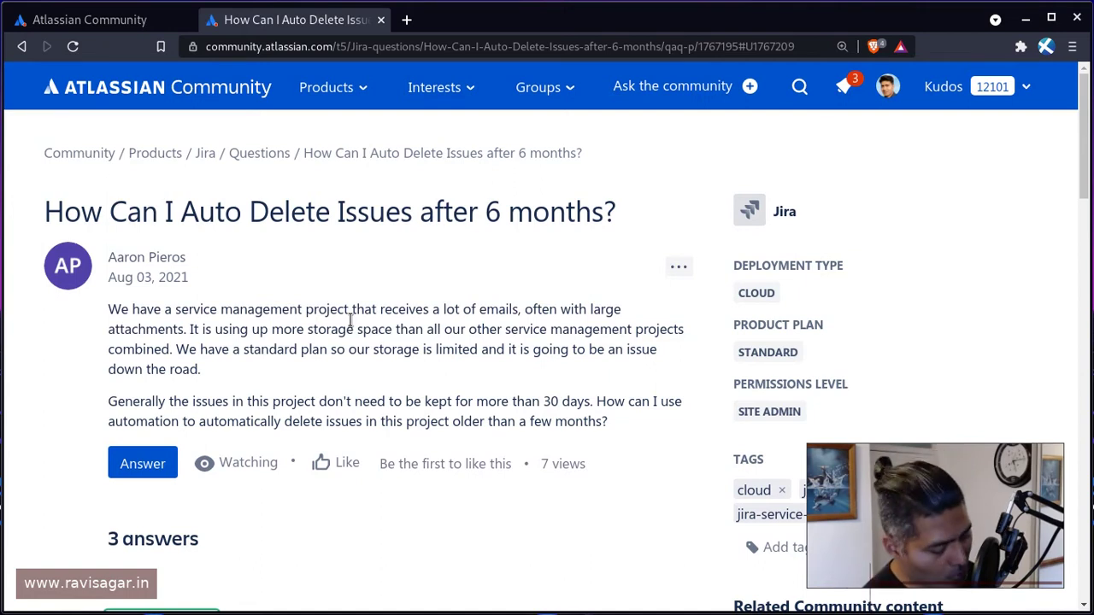
- Open the Jira site's Projects page in a new browser tab
{"action": "key", "text": "ctrl+t"}
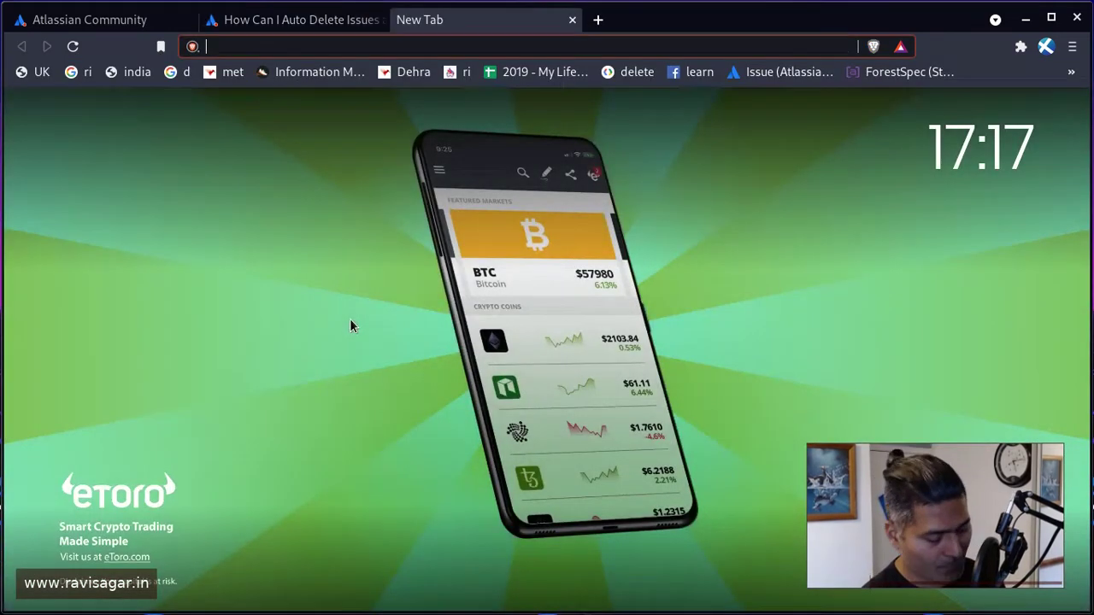
{"action": "type", "text": "jira"}
{"action": "key", "text": "Return"}
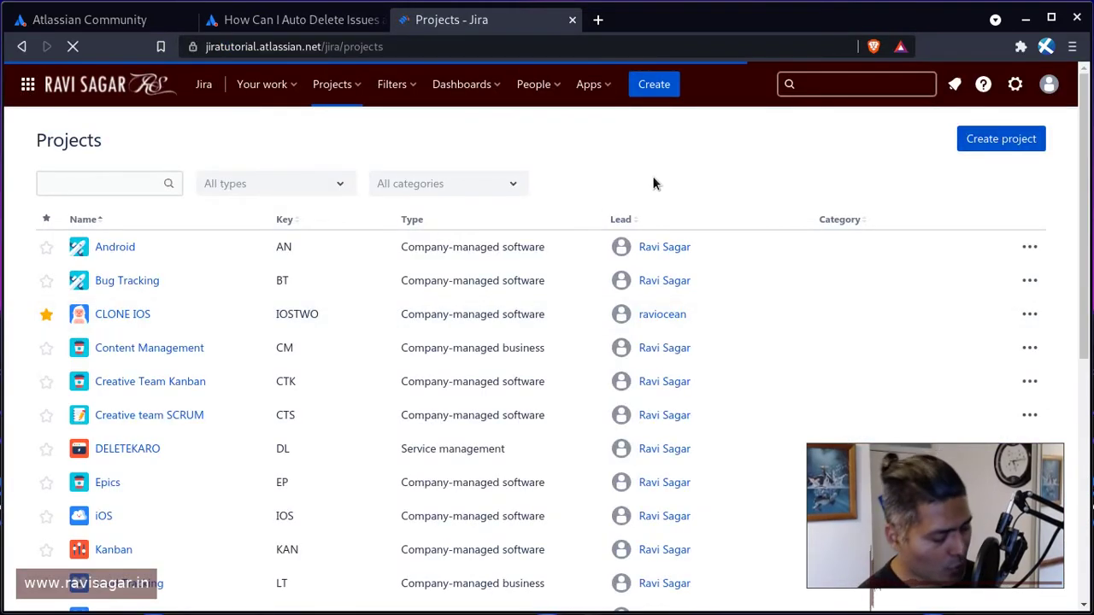
- Review the community answer about deleting attachments instead of issues, and examine its linked video page
{"action": "key", "text": "ctrl+shift+Tab"}
{"action": "scroll", "coordinate": [544, 353], "scroll_direction": "down", "scroll_amount": 3}
{"action": "scroll", "coordinate": [544, 353], "scroll_direction": "down", "scroll_amount": 15}
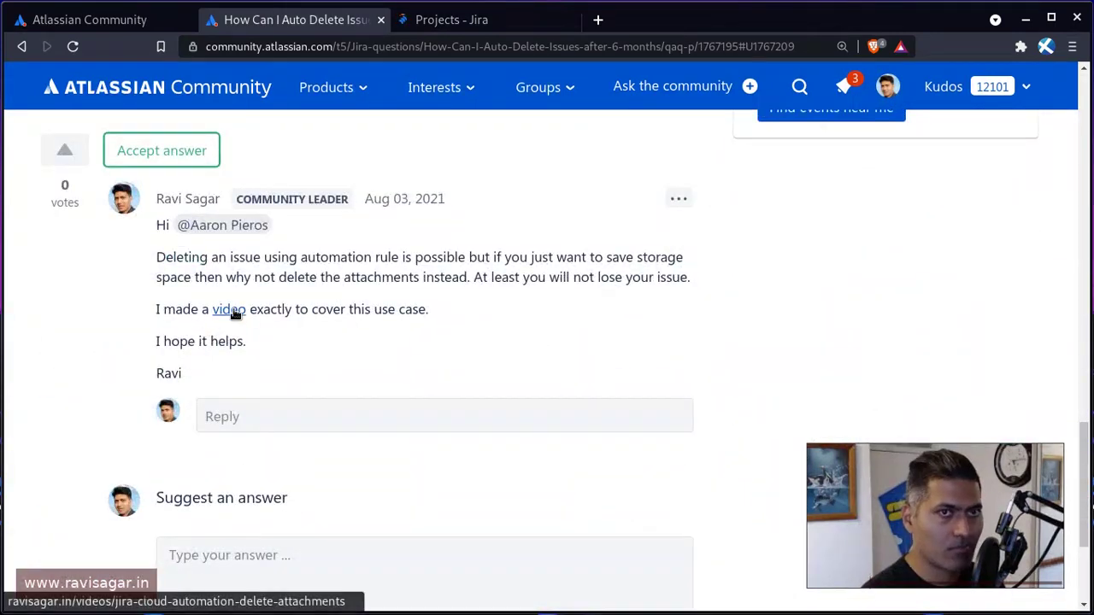
{"action": "middle_click", "coordinate": [242, 314]}
{"action": "left_click", "coordinate": [539, 31]}
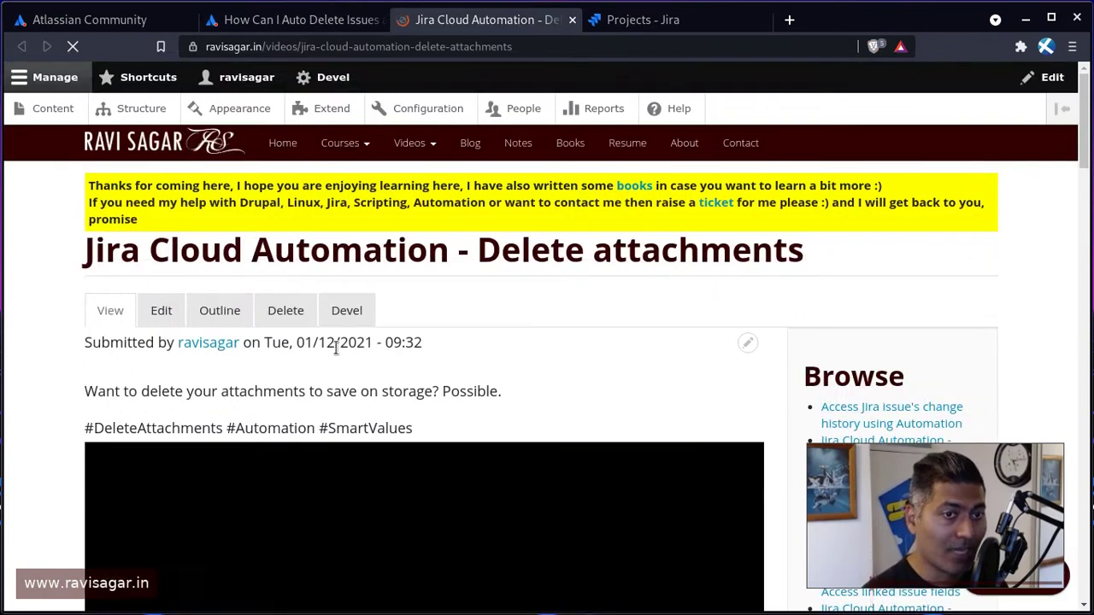
{"action": "scroll", "coordinate": [337, 351], "scroll_direction": "down", "scroll_amount": 4}
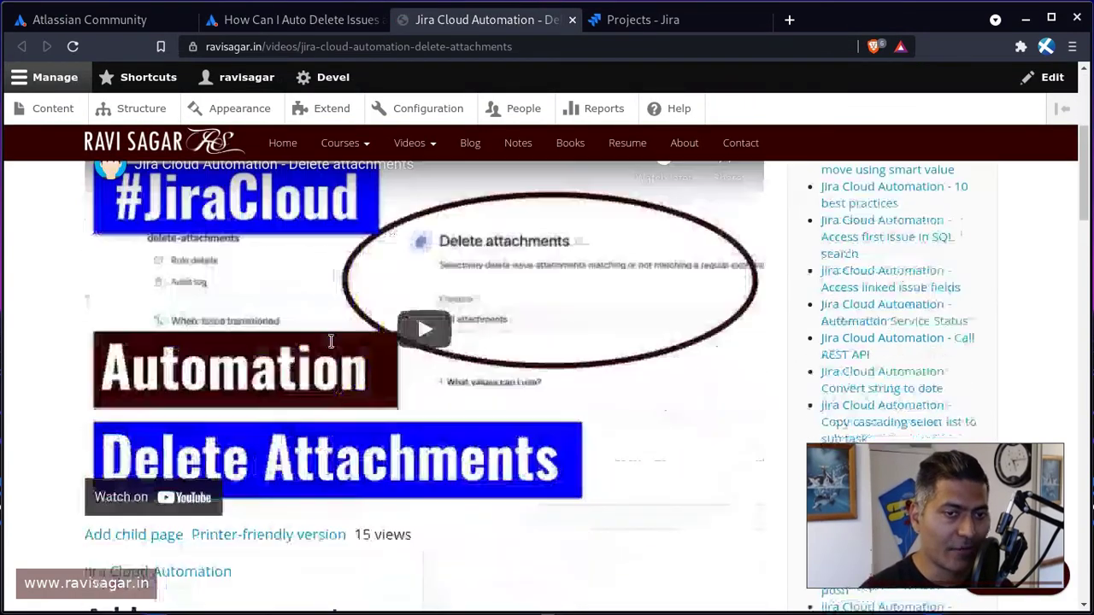
{"action": "scroll", "coordinate": [359, 363], "scroll_direction": "up", "scroll_amount": 2}
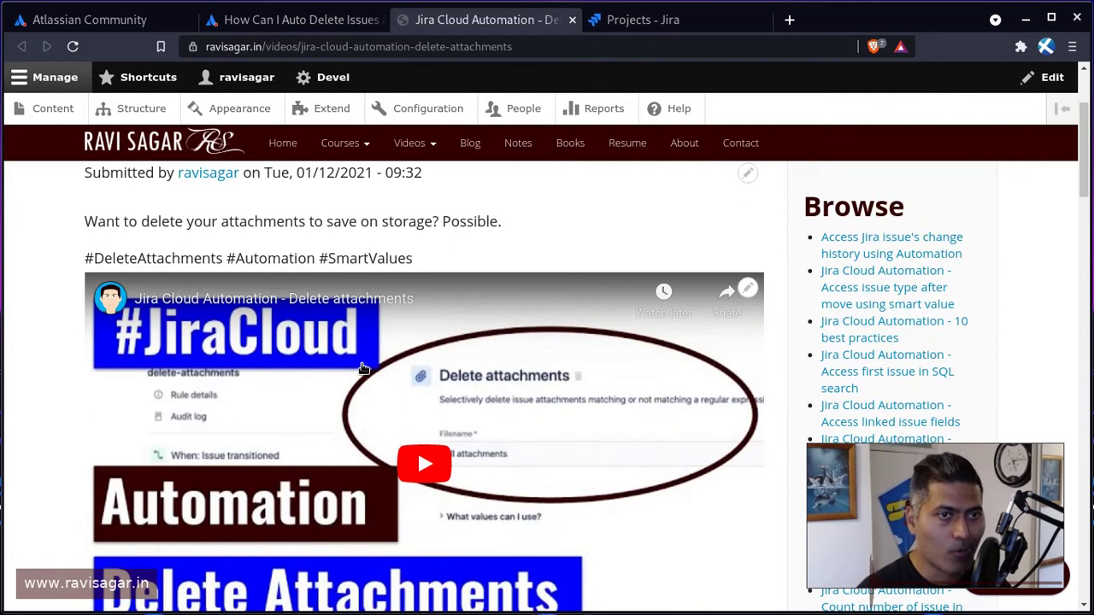
- Return to the Jira Projects page and go to the Automation rules administration page
{"action": "left_click", "coordinate": [634, 26]}
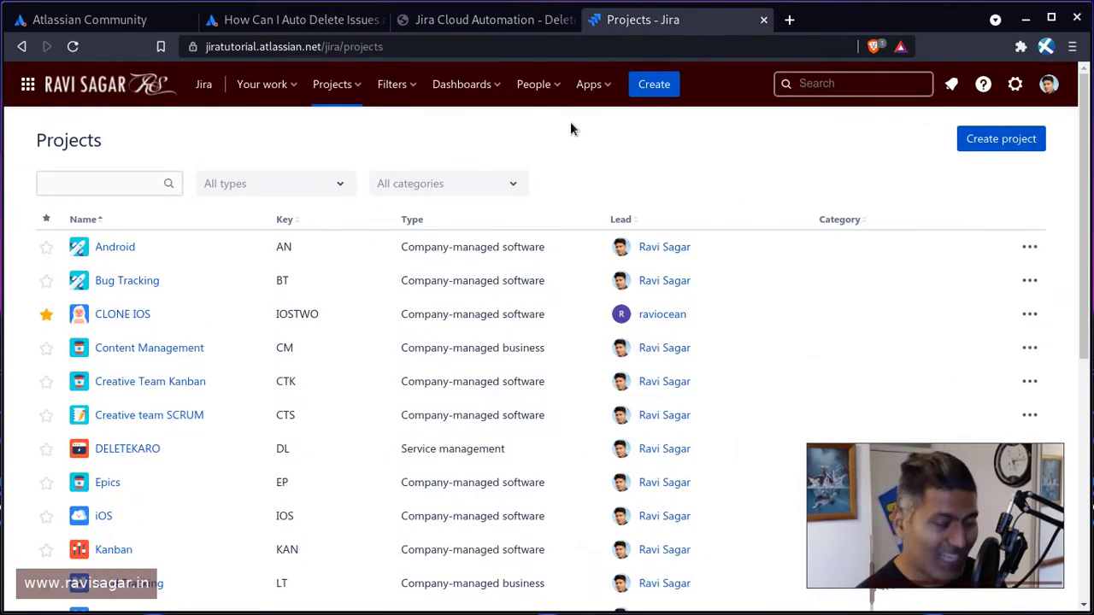
{"action": "key", "text": "period"}
{"action": "type", "text": "ji"}
{"action": "key", "text": "BackSpace"}
{"action": "key", "text": "BackSpace"}
{"action": "type", "text": "auto"}
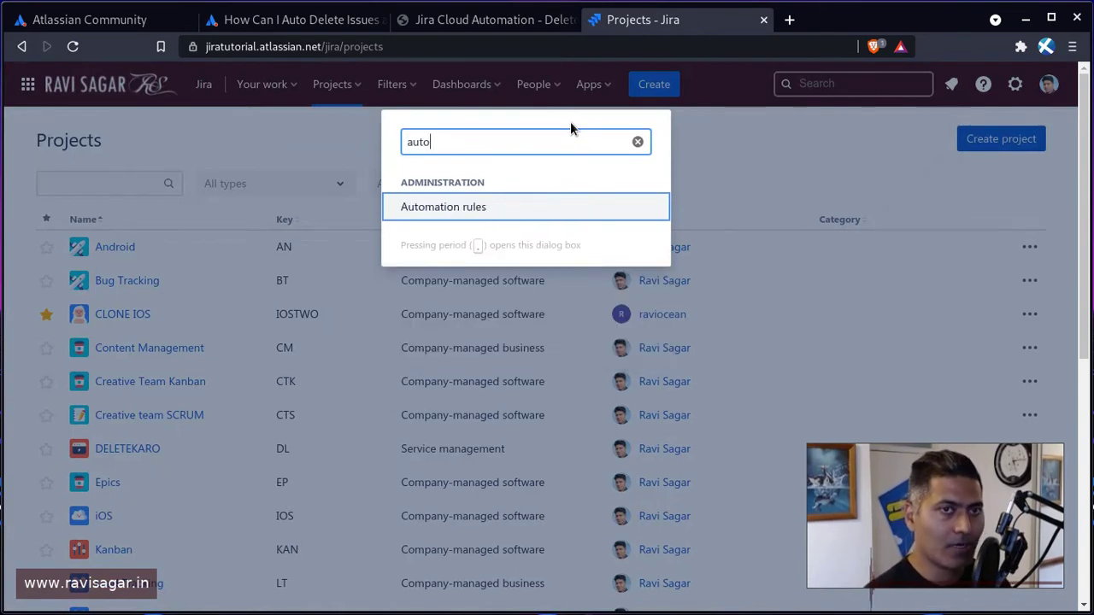
{"action": "key", "text": "Return"}
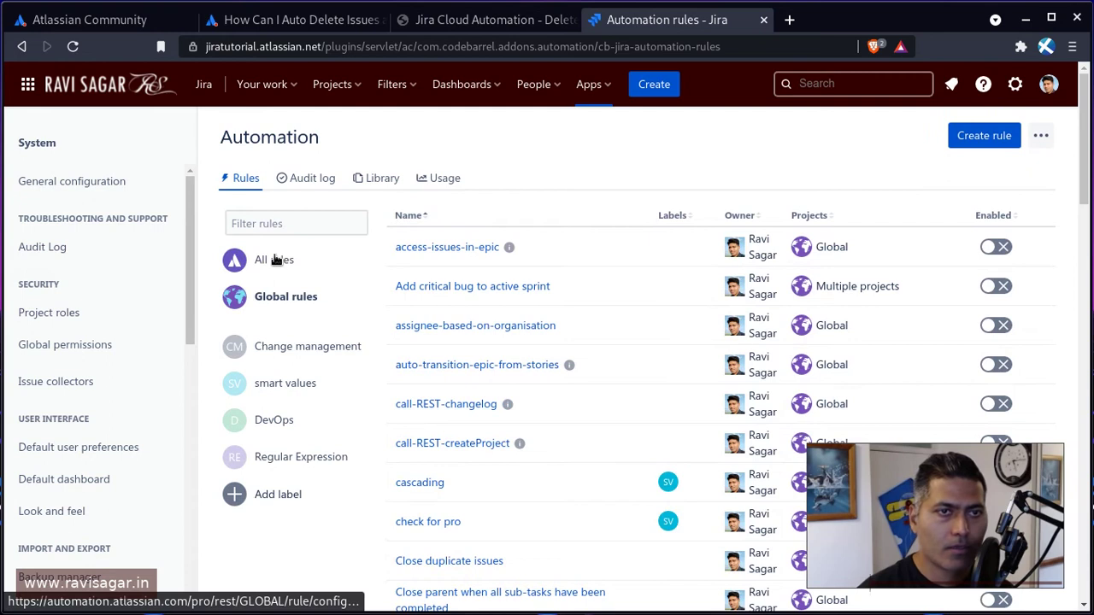
- Filter all automation rules by "delete" and examine the delete-attachments rule and its Delete all attachments action
{"action": "left_click", "coordinate": [275, 259]}
{"action": "left_click", "coordinate": [303, 224]}
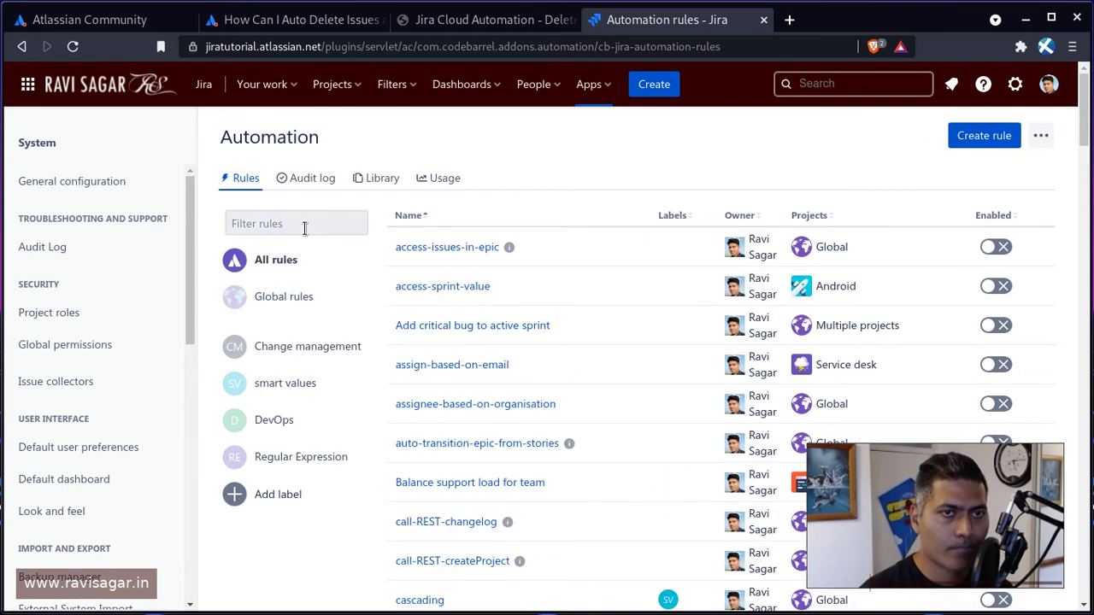
{"action": "type", "text": "delete"}
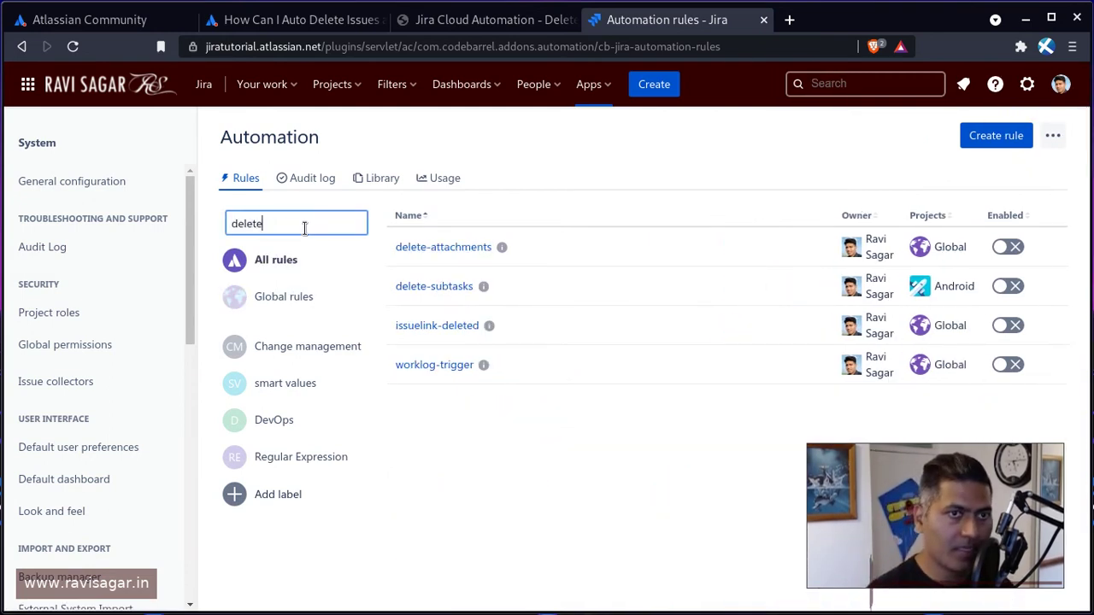
{"action": "left_click", "coordinate": [446, 247]}
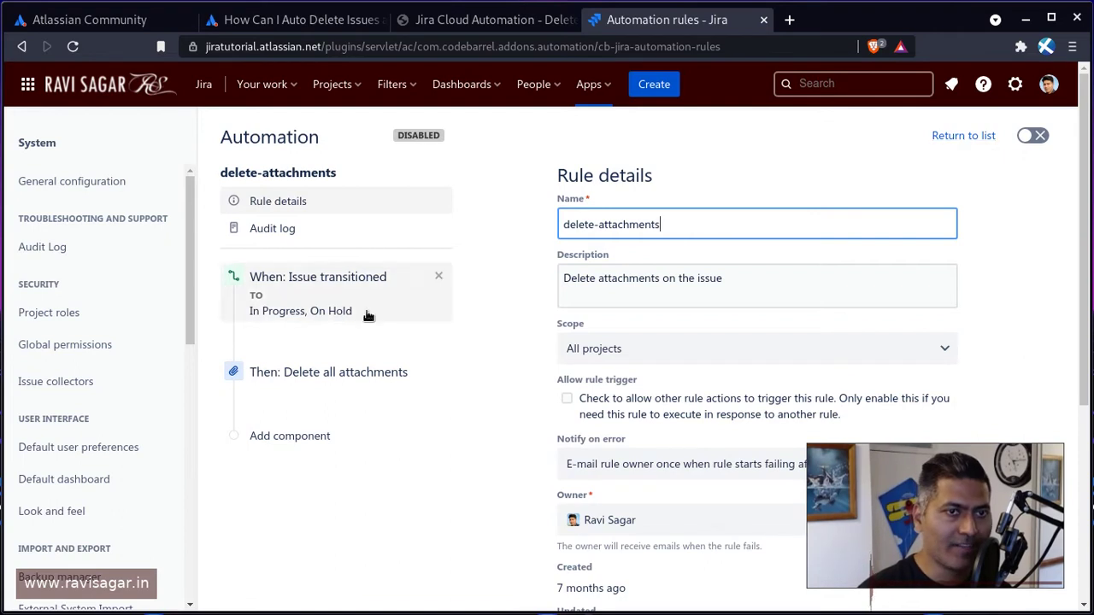
{"action": "left_click", "coordinate": [339, 376]}
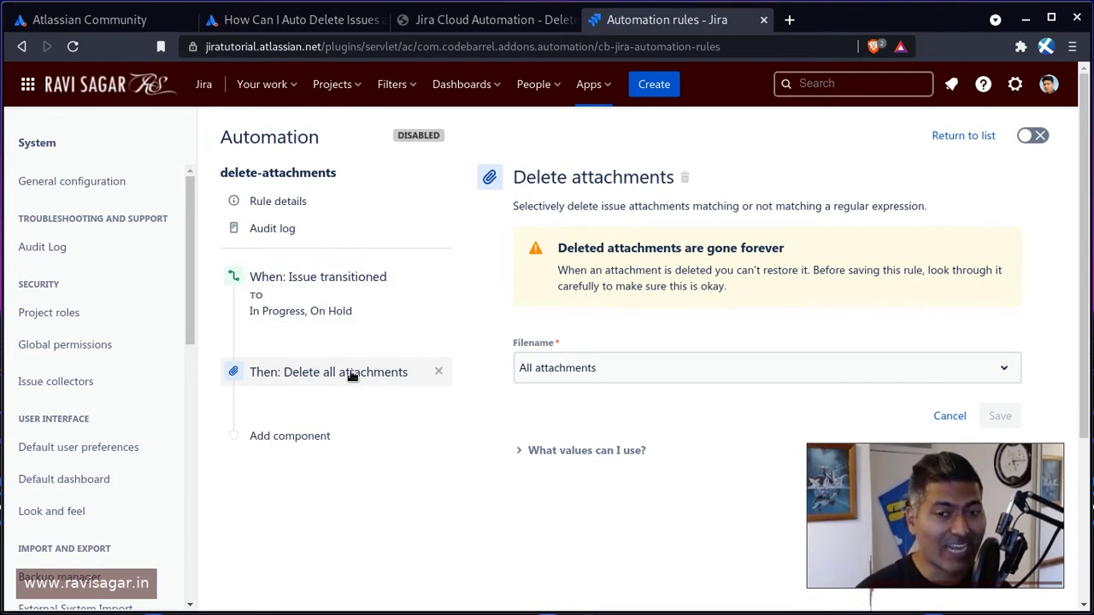
- Leave the delete-attachments rule and start creating a new automation rule
{"action": "left_click", "coordinate": [959, 137]}
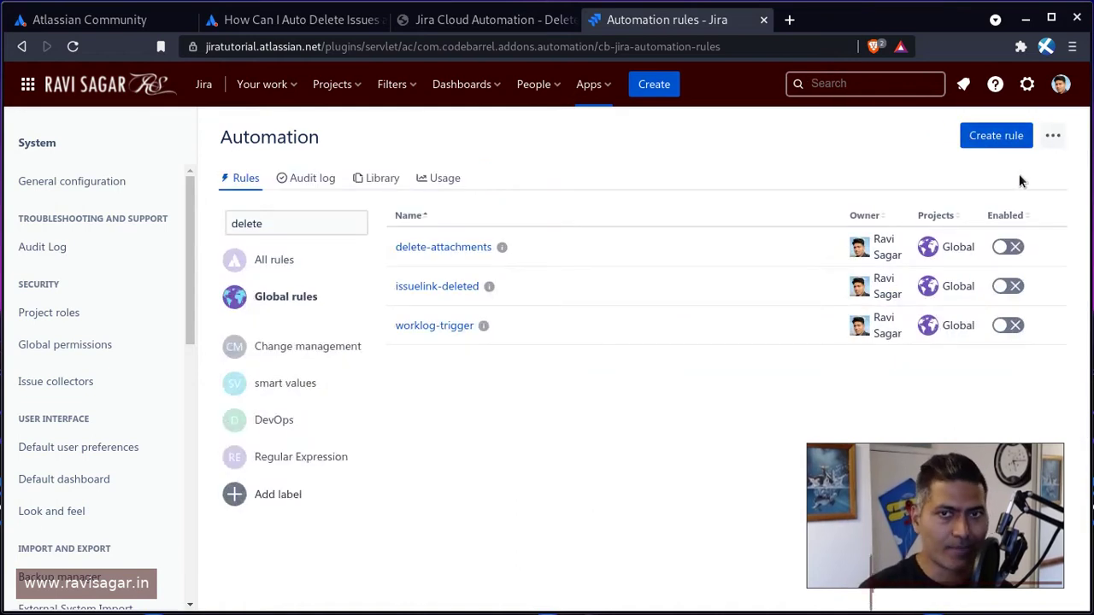
{"action": "left_click", "coordinate": [991, 136]}
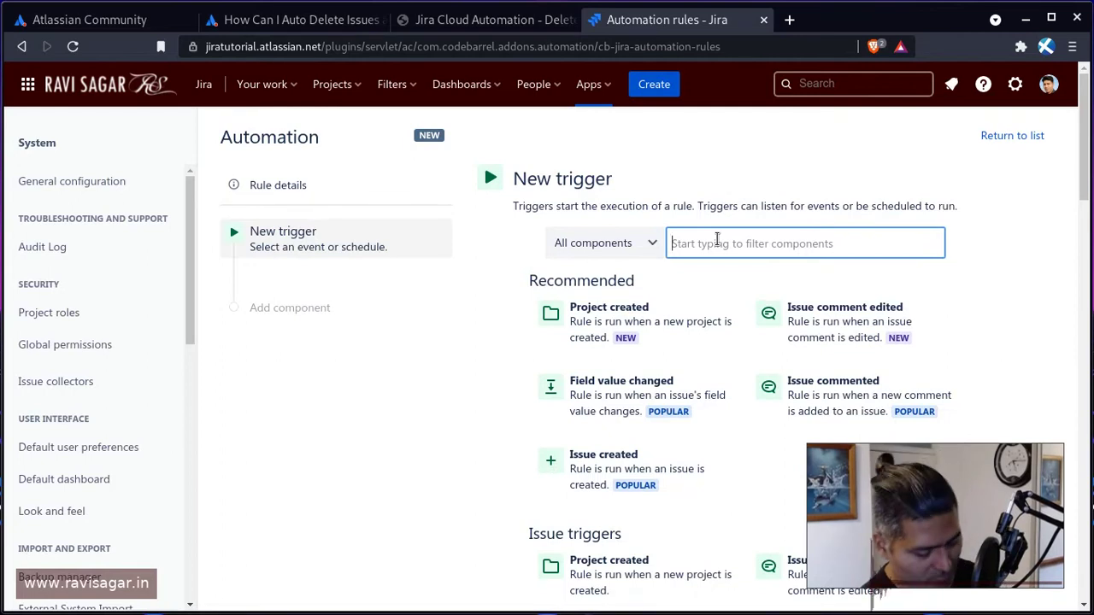
{"action": "type", "text": "shc"}
{"action": "key", "text": "BackSpace"}
{"action": "key", "text": "BackSpace"}
{"action": "type", "text": "ch"}
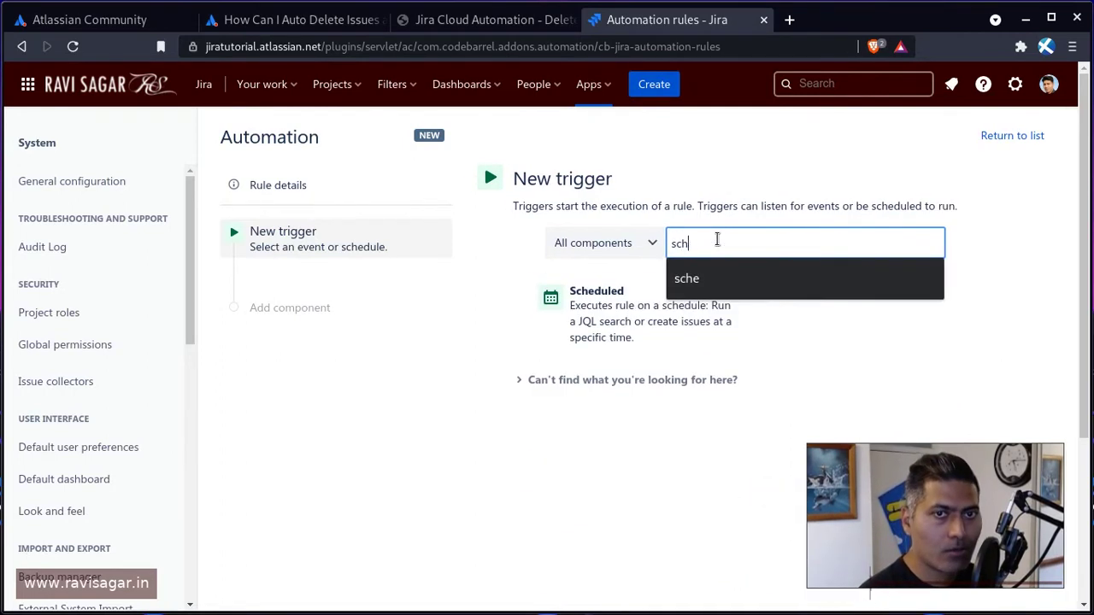
{"action": "type", "text": "edules-d"}
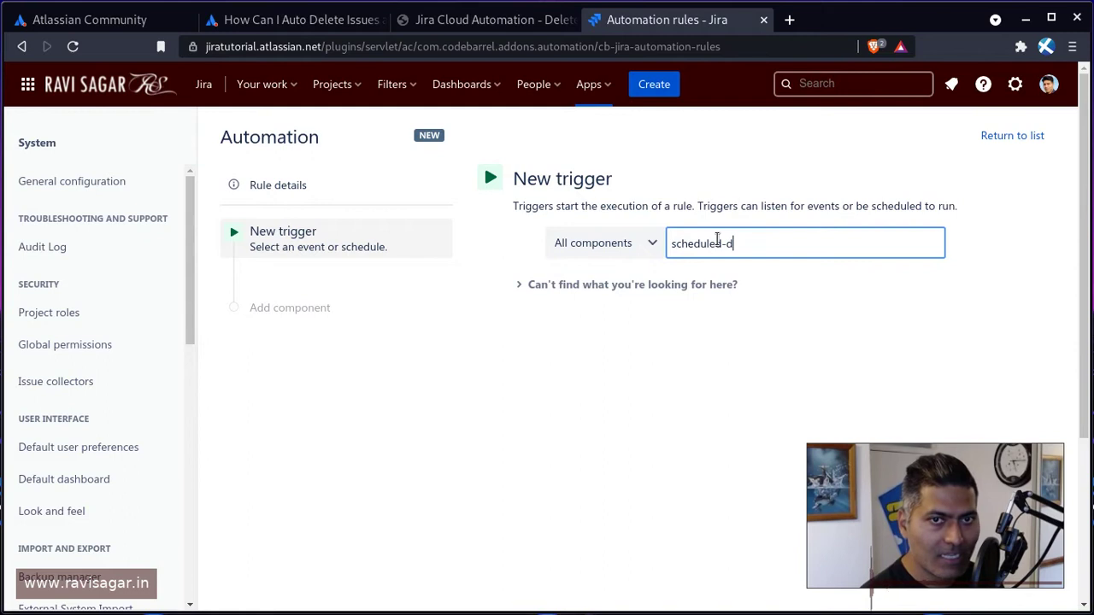
{"action": "type", "text": "elete-attachments"}
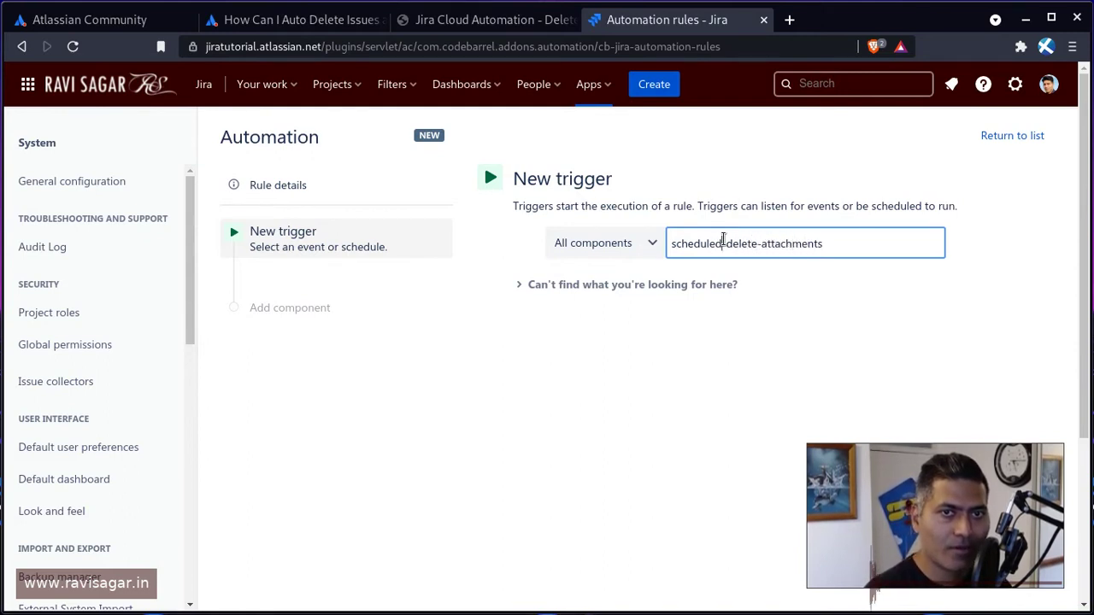
{"action": "key", "text": "ctrl+a"}
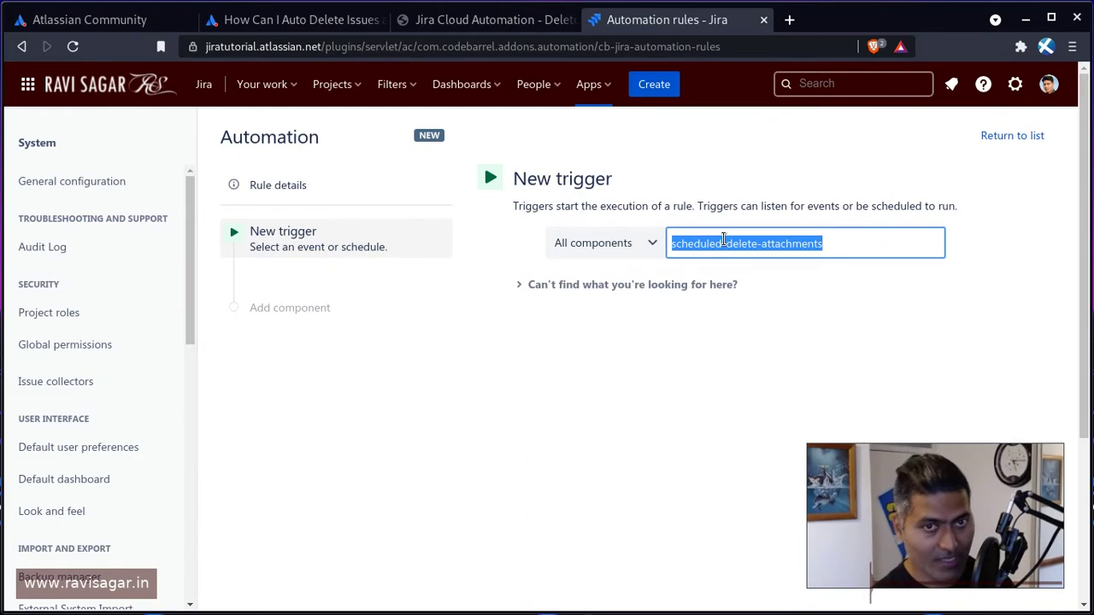
- Search the triggers for "sche" and choose the Scheduled trigger for the new rule
{"action": "type", "text": "sche"}
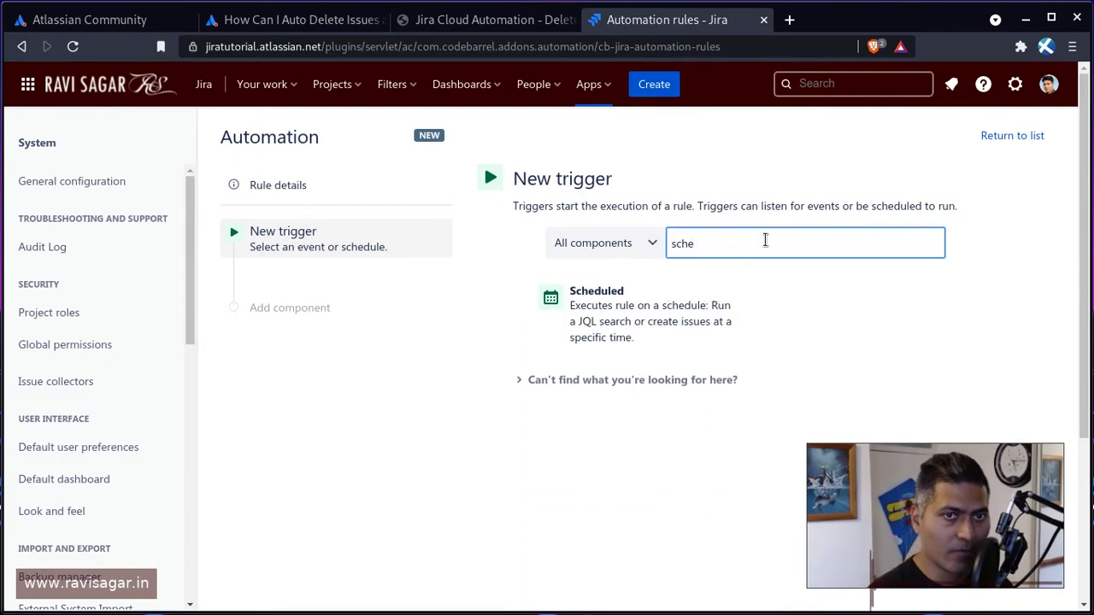
{"action": "left_click", "coordinate": [662, 307]}
{"action": "left_click_drag", "start_coordinate": [948, 534], "coordinate": [169, 517]}
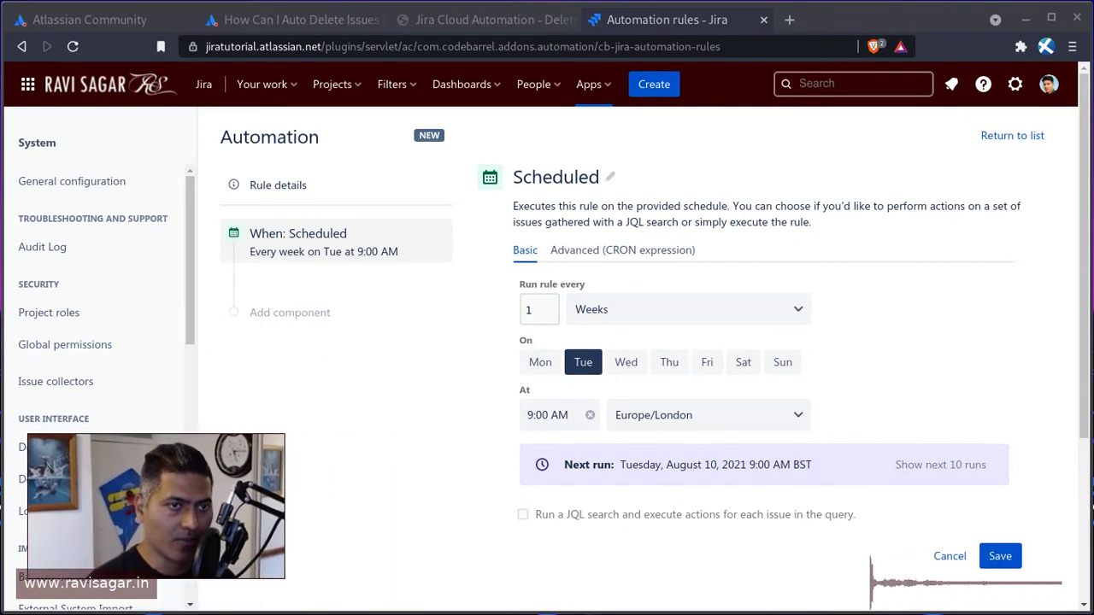
- Make the Scheduled trigger run a JQL search and execute actions for each issue in the query
{"action": "left_click", "coordinate": [543, 309]}
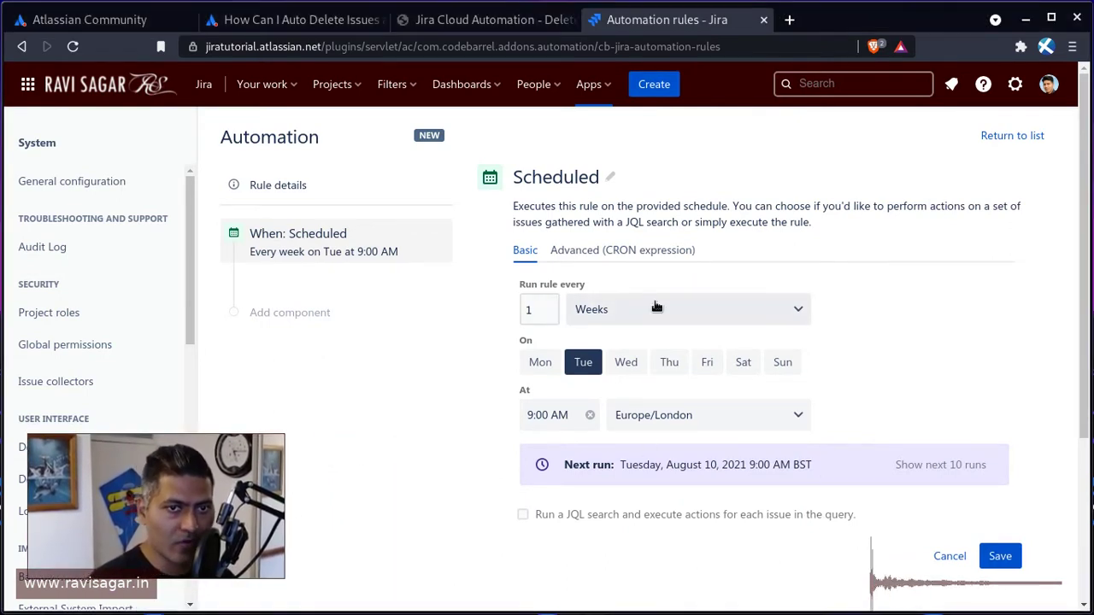
{"action": "left_click", "coordinate": [523, 514]}
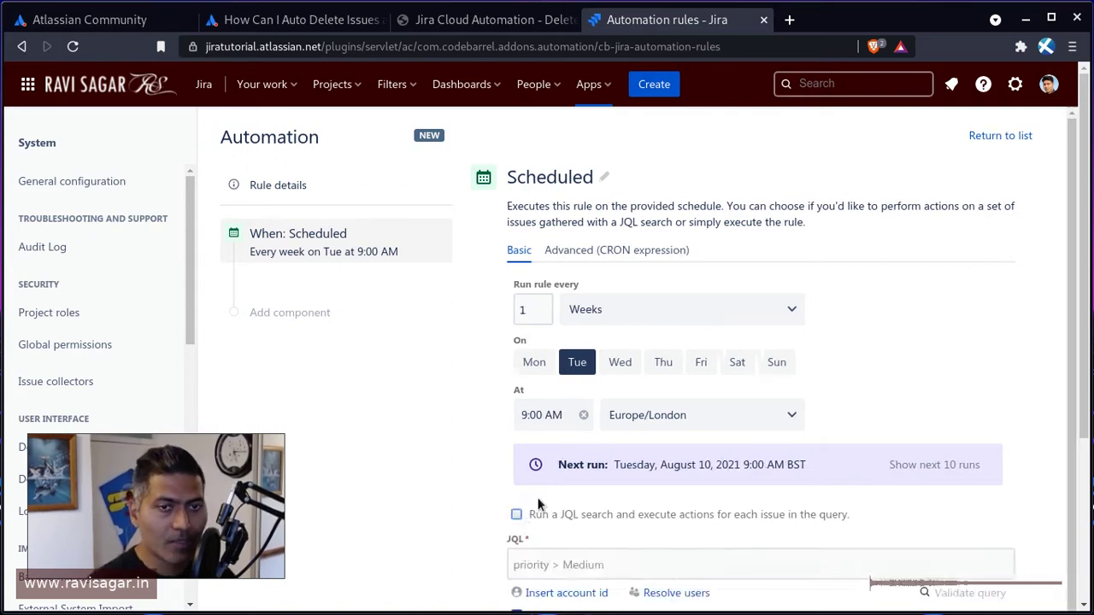
{"action": "scroll", "coordinate": [640, 359], "scroll_direction": "down", "scroll_amount": 3}
{"action": "left_click", "coordinate": [640, 354]}
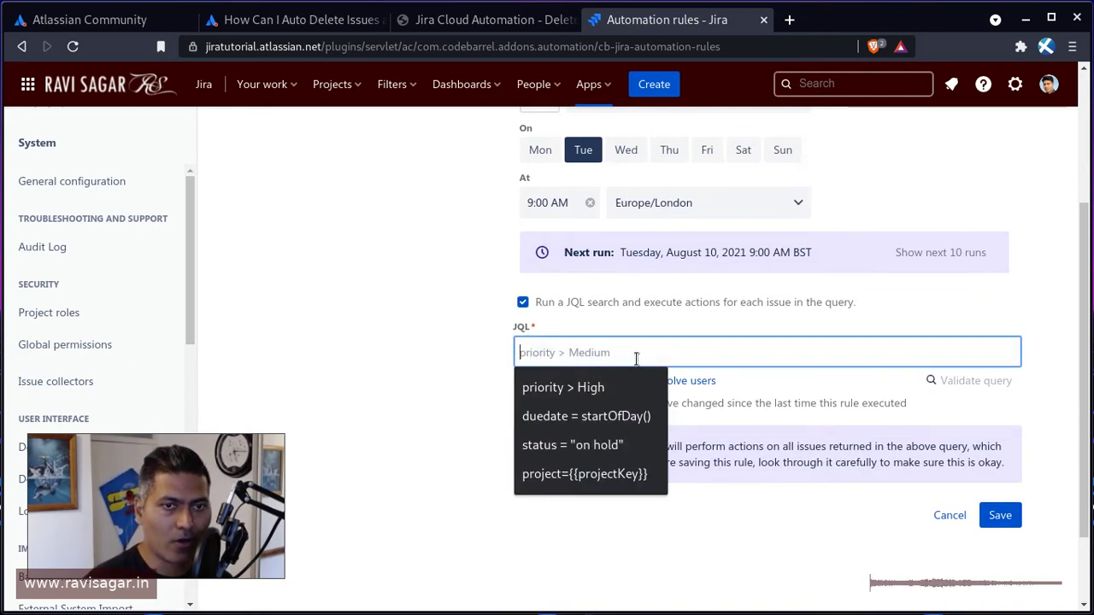
{"action": "left_click", "coordinate": [617, 380]}
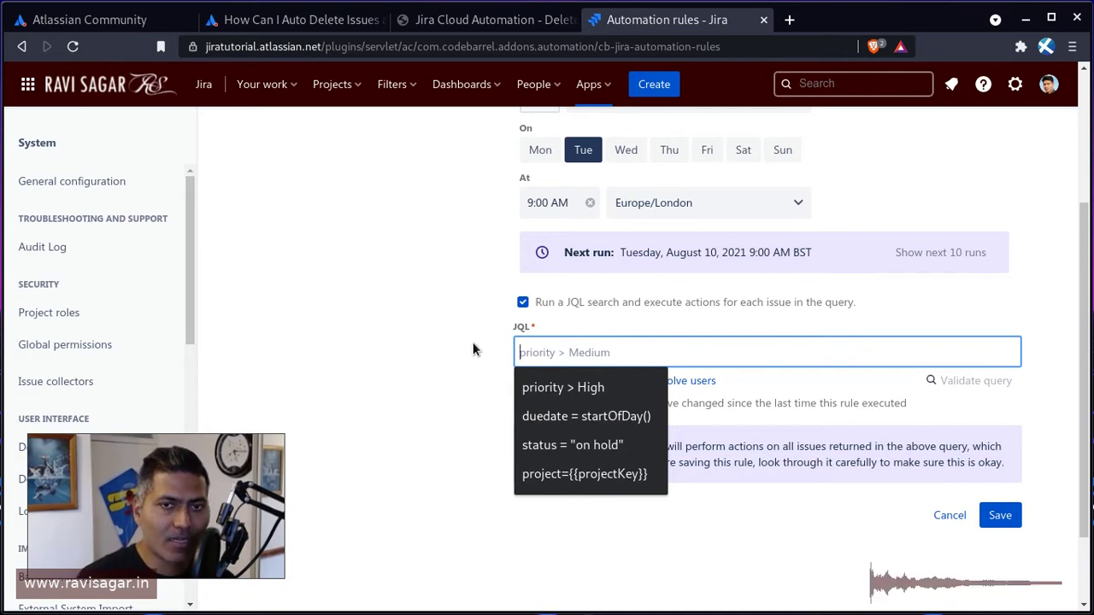
- Review the community thread's answers about deleting issues, and return to the automation rule
{"action": "left_click", "coordinate": [315, 20]}
{"action": "scroll", "coordinate": [453, 419], "scroll_direction": "up", "scroll_amount": 10}
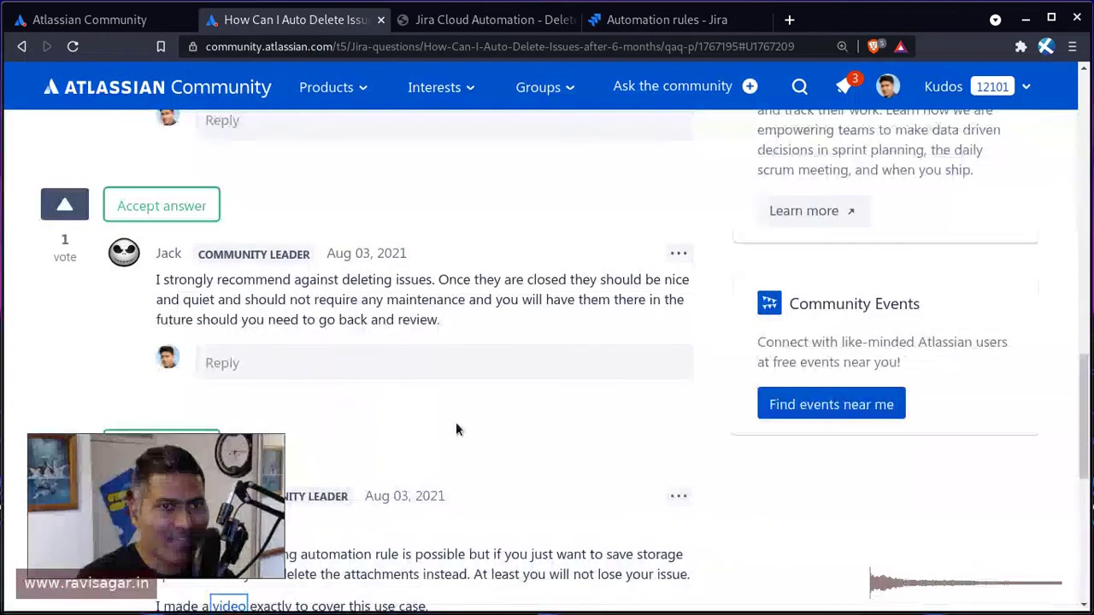
{"action": "left_click", "coordinate": [640, 32]}
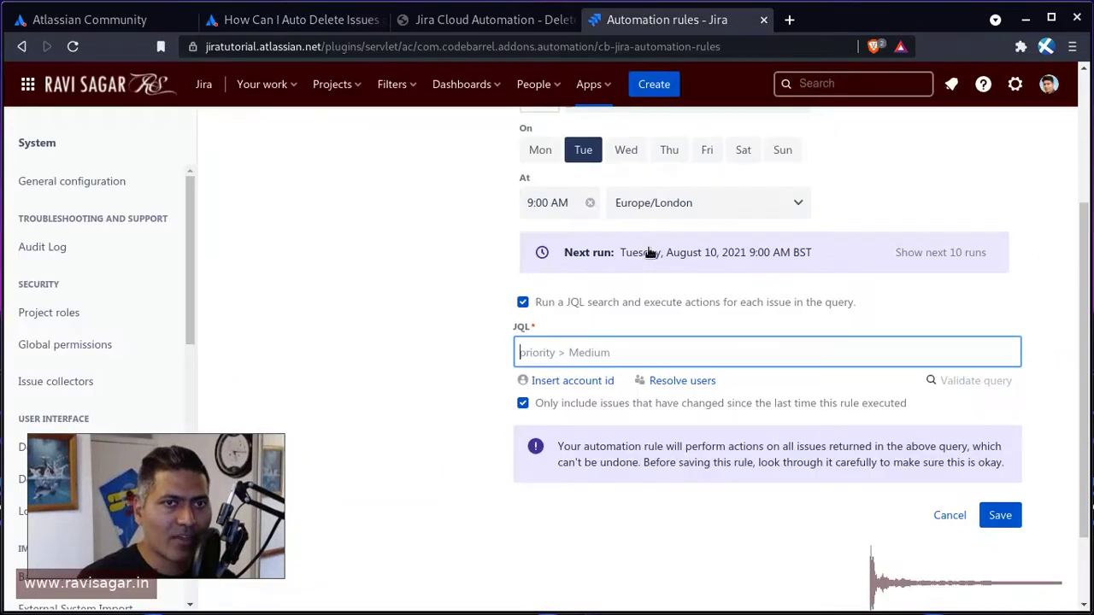
- Open the search for all Jira issues in a new tab and switch to it
{"action": "left_click", "coordinate": [835, 83]}
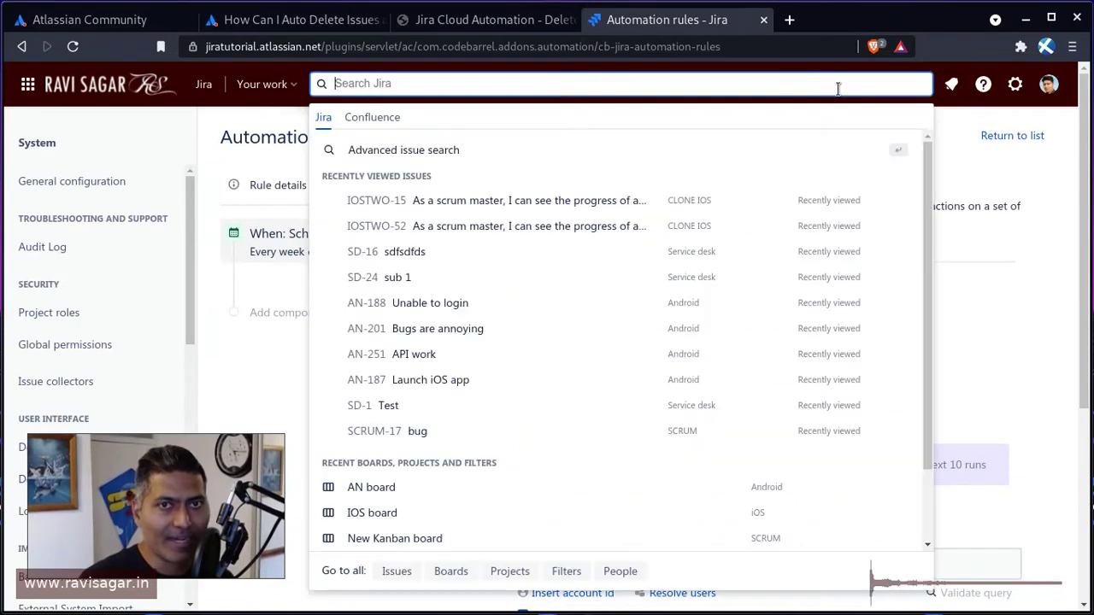
{"action": "key", "text": "Escape"}
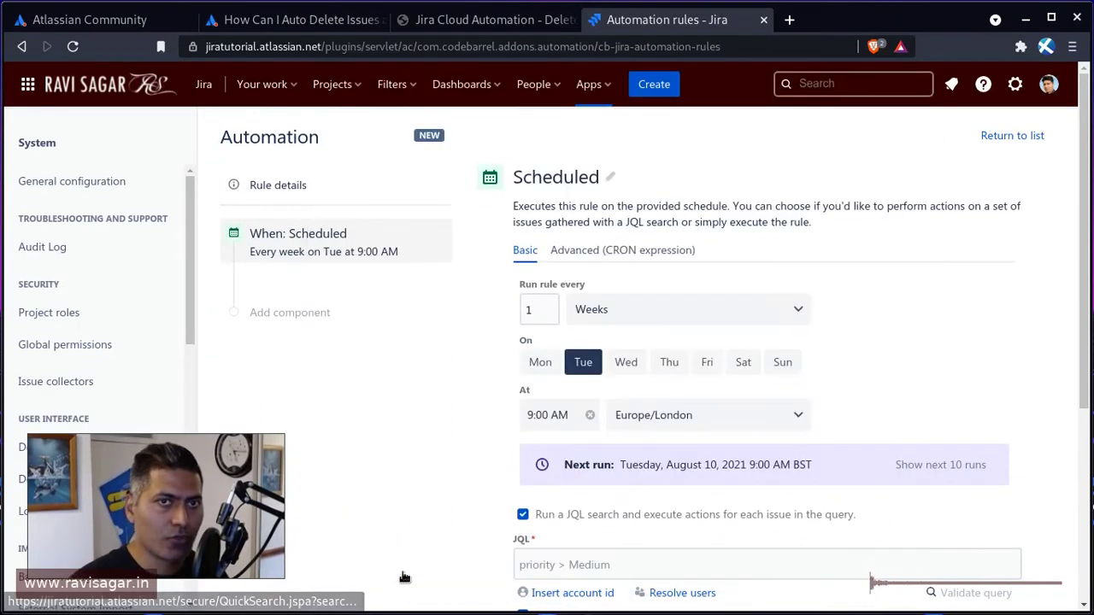
{"action": "left_click", "coordinate": [820, 83]}
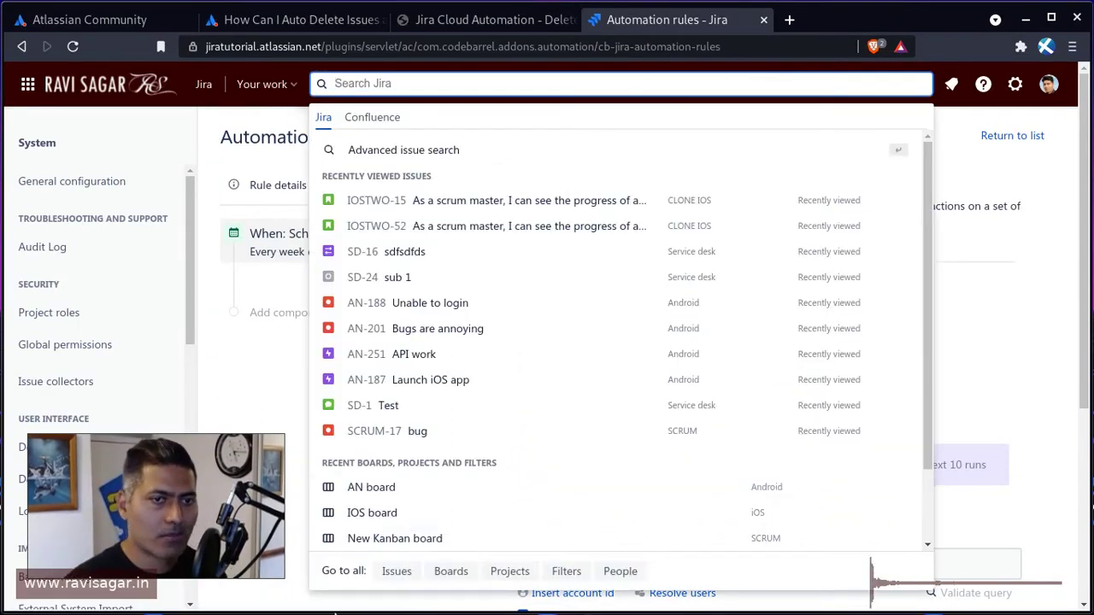
{"action": "right_click", "coordinate": [396, 577]}
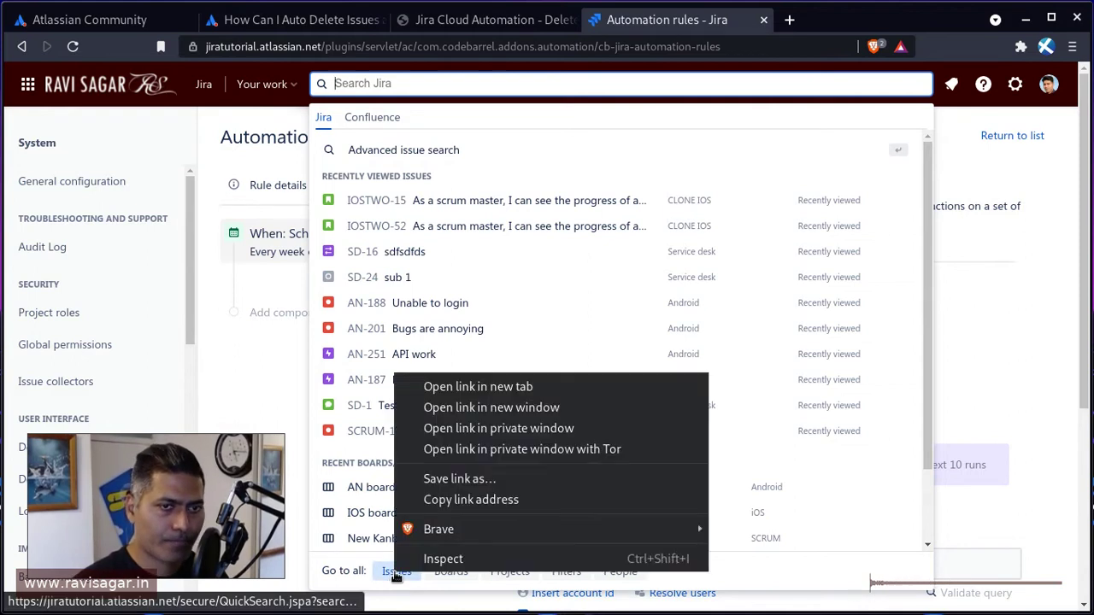
{"action": "left_click", "coordinate": [405, 385]}
{"action": "left_click", "coordinate": [816, 24]}
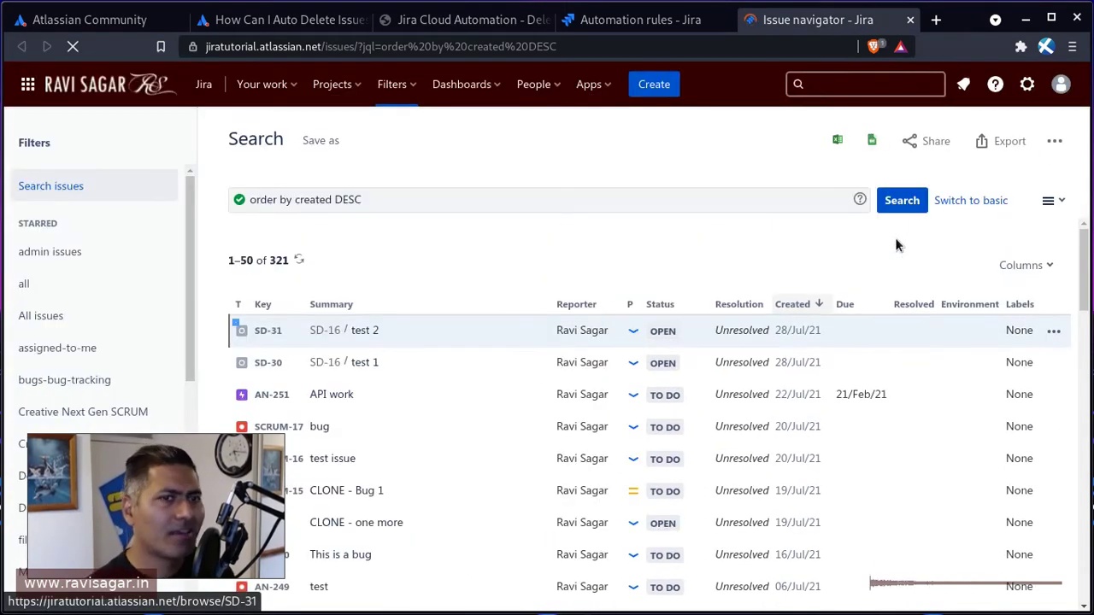
- Switch the issue search to basic mode and add Resolution Date as a search criterion
{"action": "left_click", "coordinate": [994, 202]}
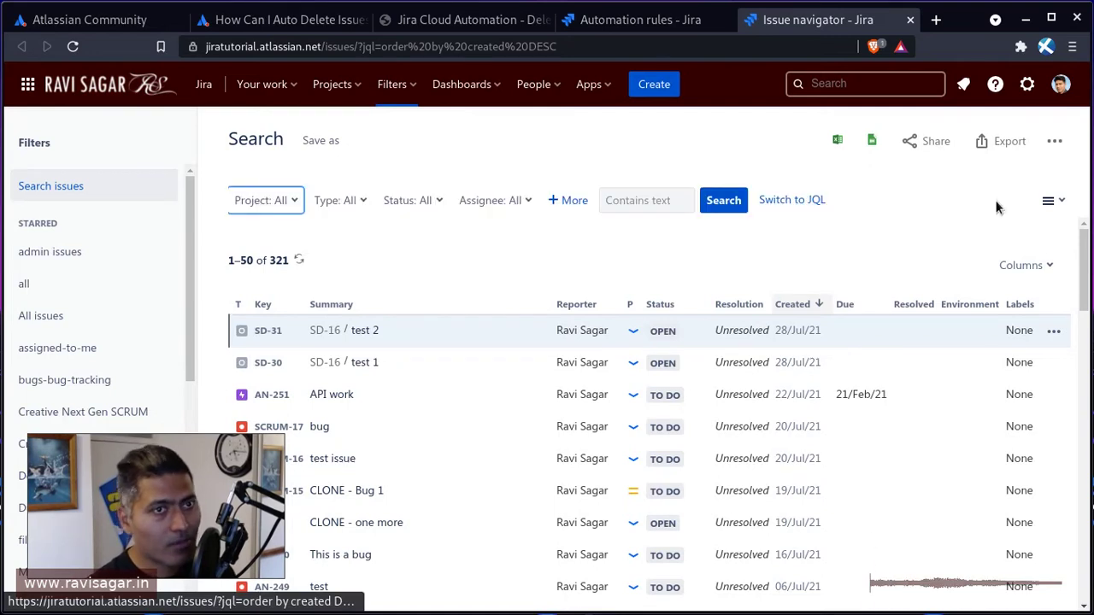
{"action": "left_click", "coordinate": [564, 203]}
{"action": "type", "text": "res"}
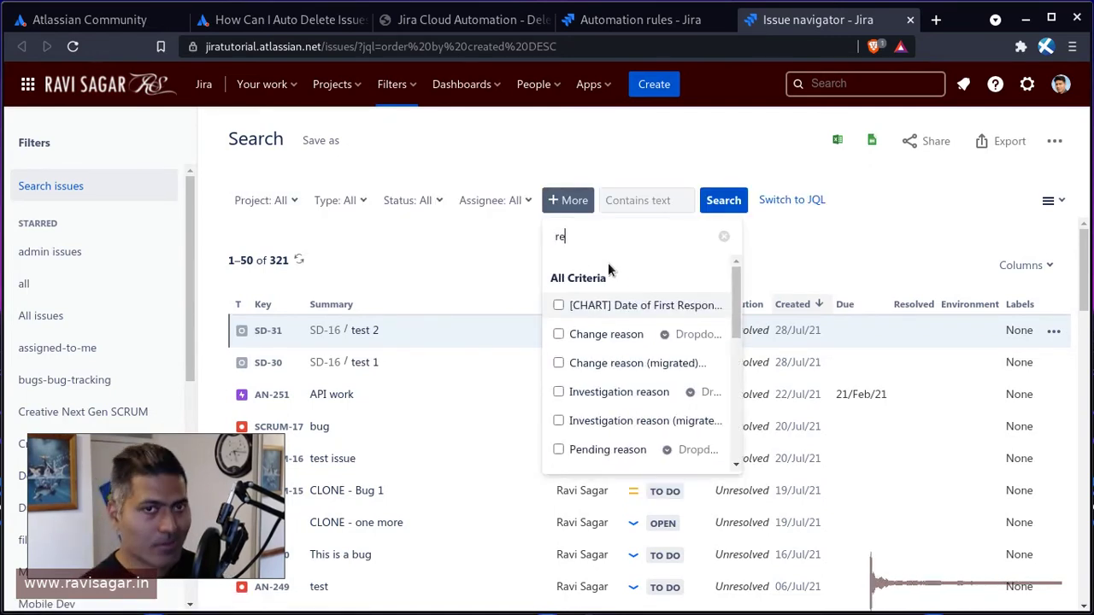
{"action": "left_click", "coordinate": [558, 364]}
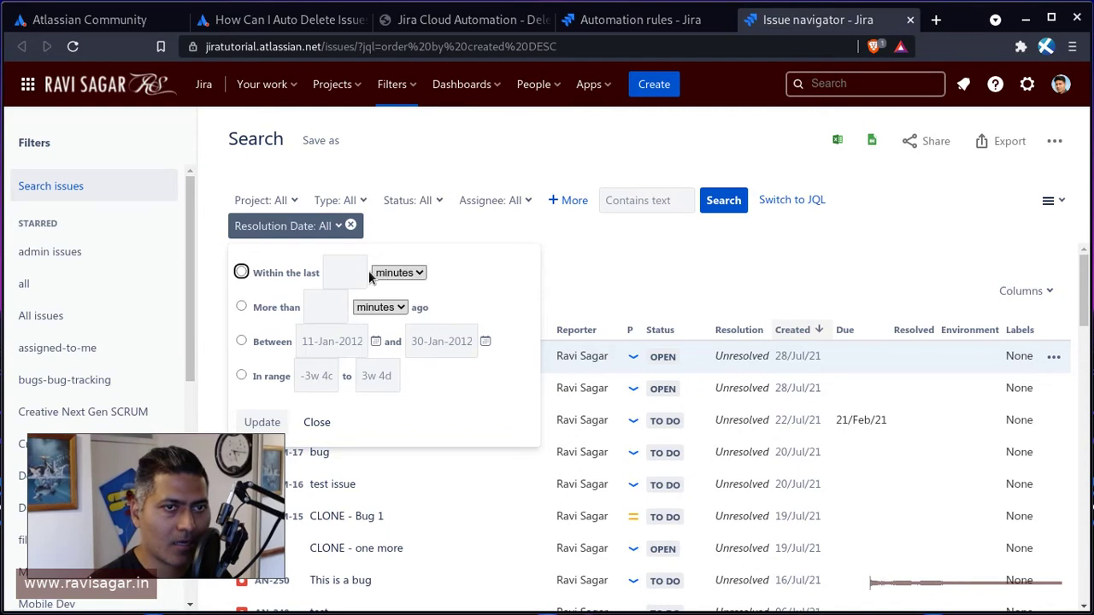
{"action": "left_click", "coordinate": [408, 272]}
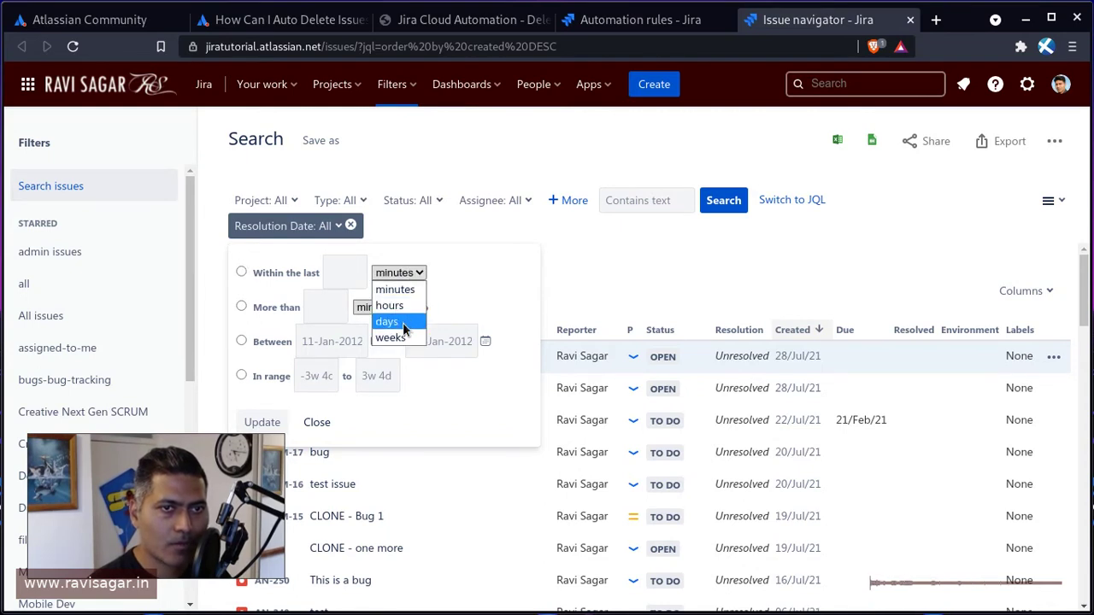
{"action": "left_click", "coordinate": [391, 318]}
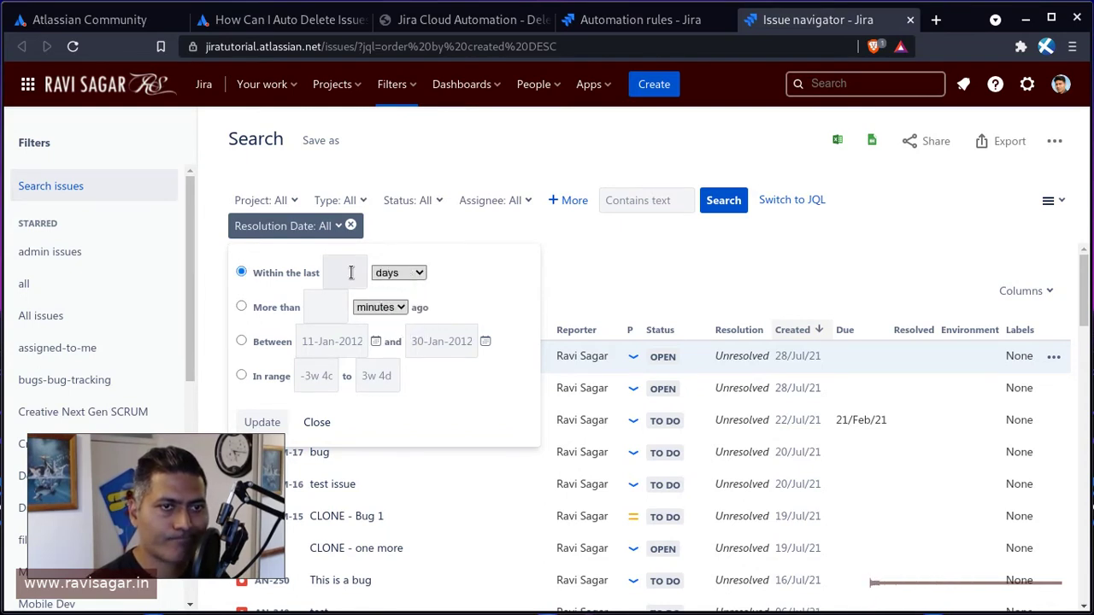
{"action": "left_click", "coordinate": [351, 272]}
- Filter the issues to those with a resolution date more than 30 days ago
{"action": "left_click", "coordinate": [366, 312]}
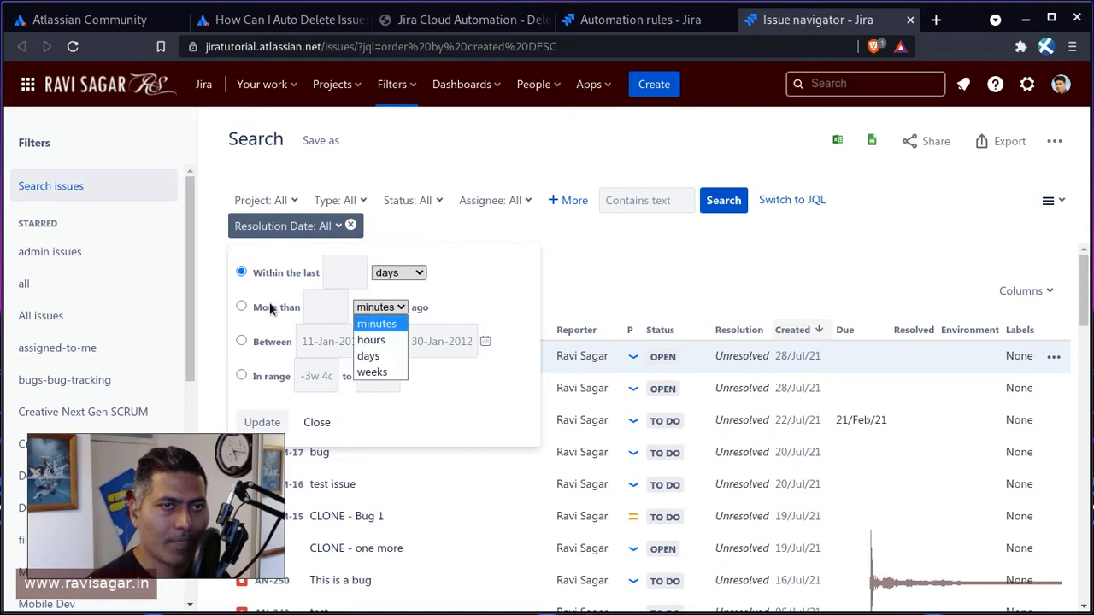
{"action": "left_click", "coordinate": [280, 309]}
{"action": "double_click", "coordinate": [279, 306]}
{"action": "left_click", "coordinate": [387, 306]}
{"action": "left_click", "coordinate": [386, 357]}
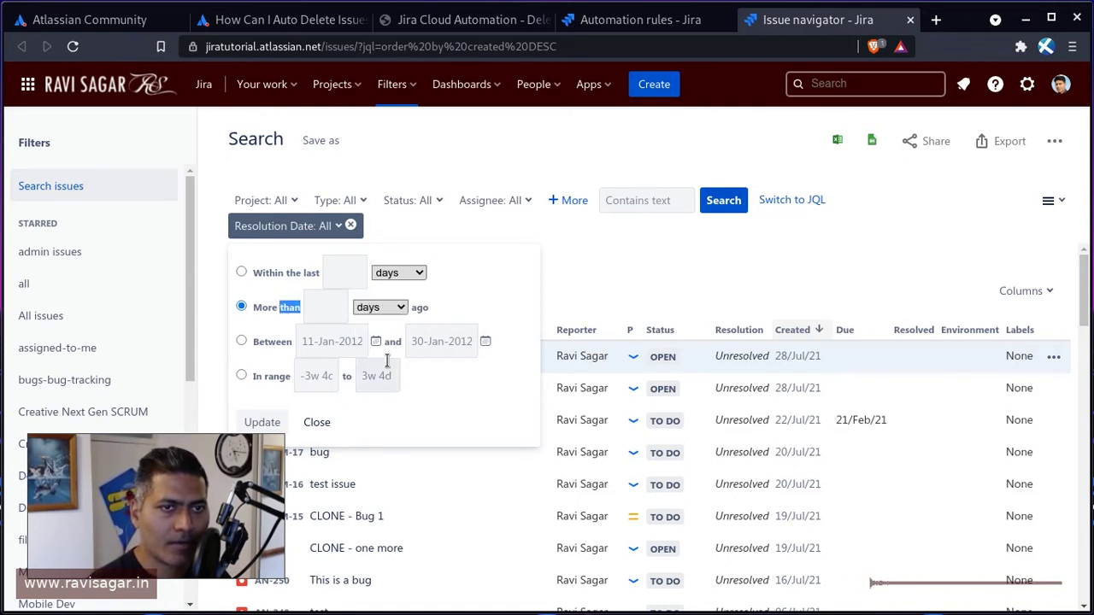
{"action": "left_click", "coordinate": [333, 308]}
{"action": "type", "text": "30"}
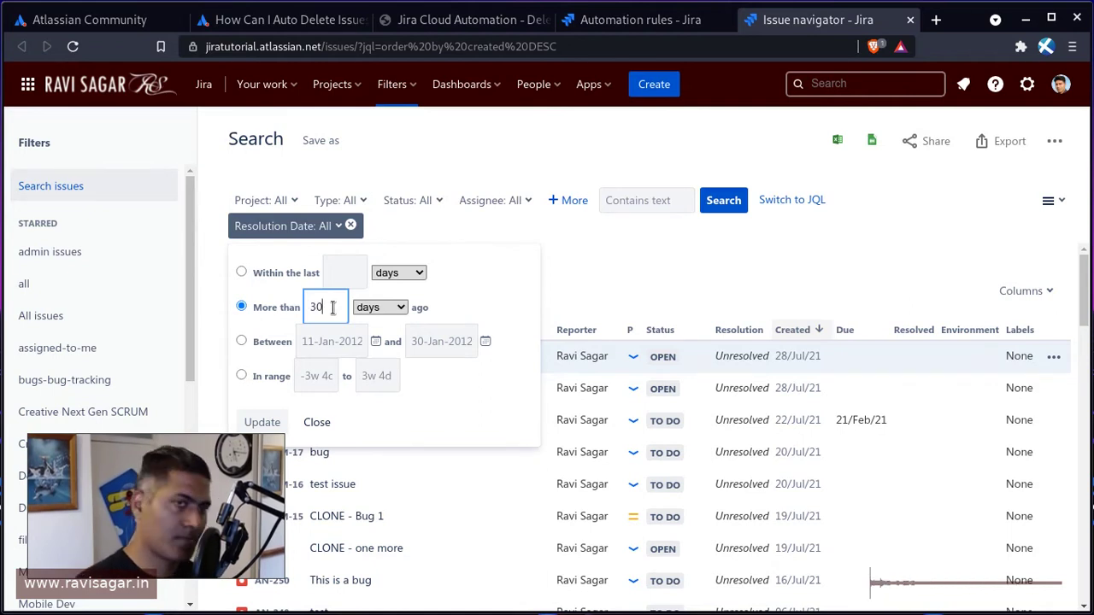
{"action": "left_click", "coordinate": [263, 422]}
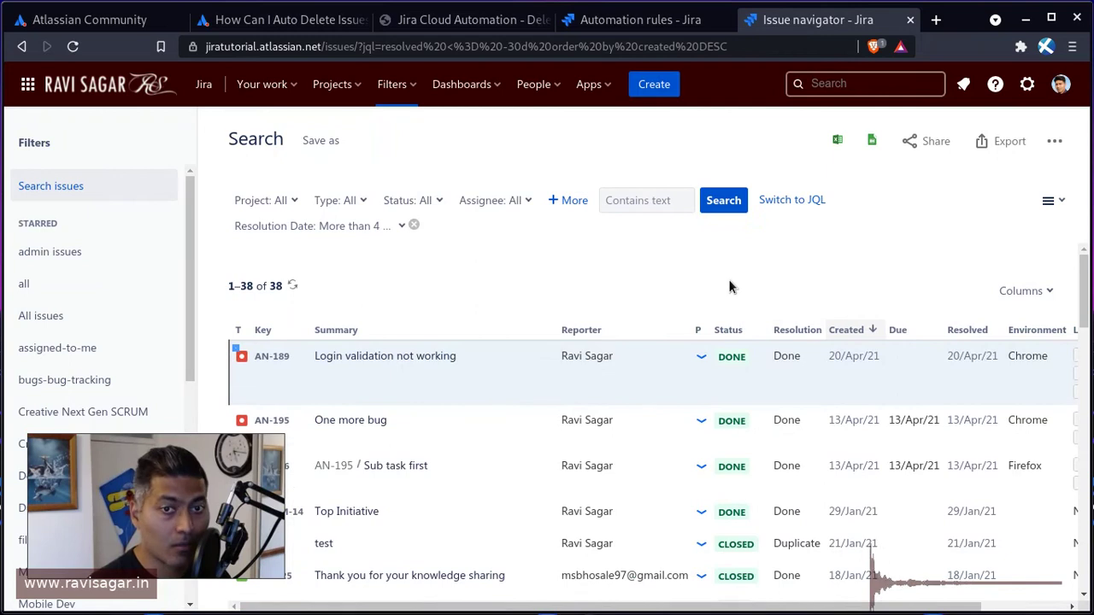
- Copy the search's JQL query "resolved <= -30d order by created DESC" and go to the JQL field of the Scheduled trigger
{"action": "mouse_move", "coordinate": [953, 360]}
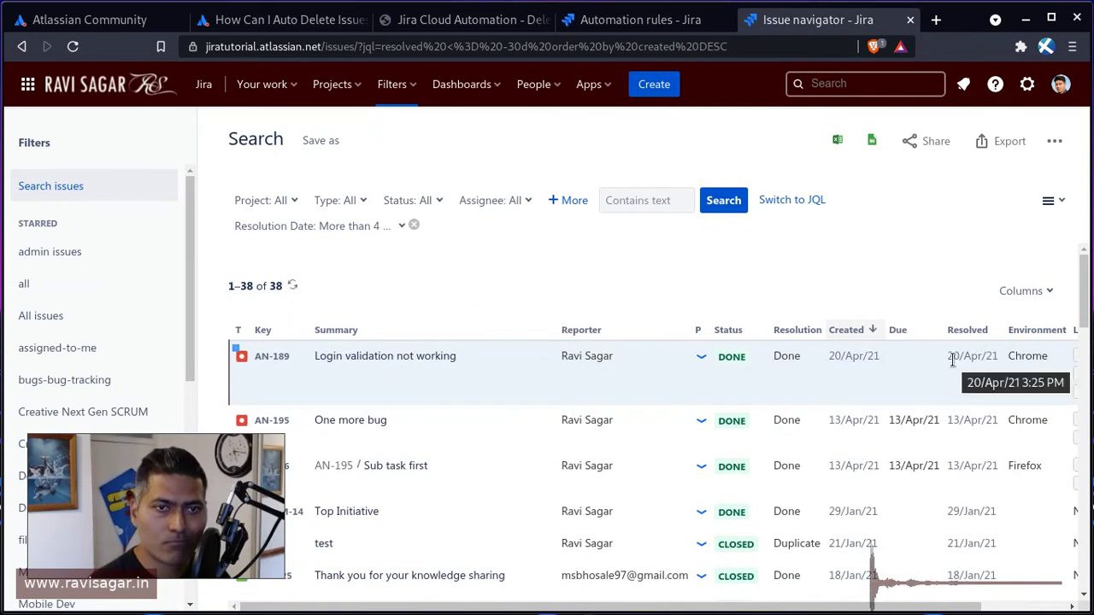
{"action": "left_click", "coordinate": [792, 200]}
{"action": "triple_click", "coordinate": [500, 200]}
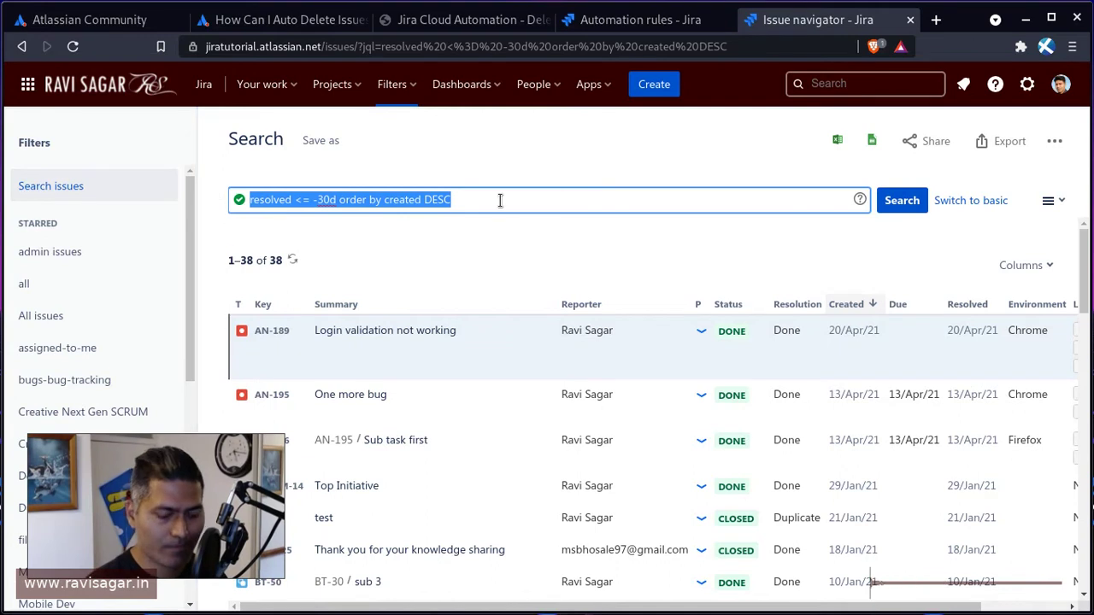
{"action": "key", "text": "ctrl+shift+Tab"}
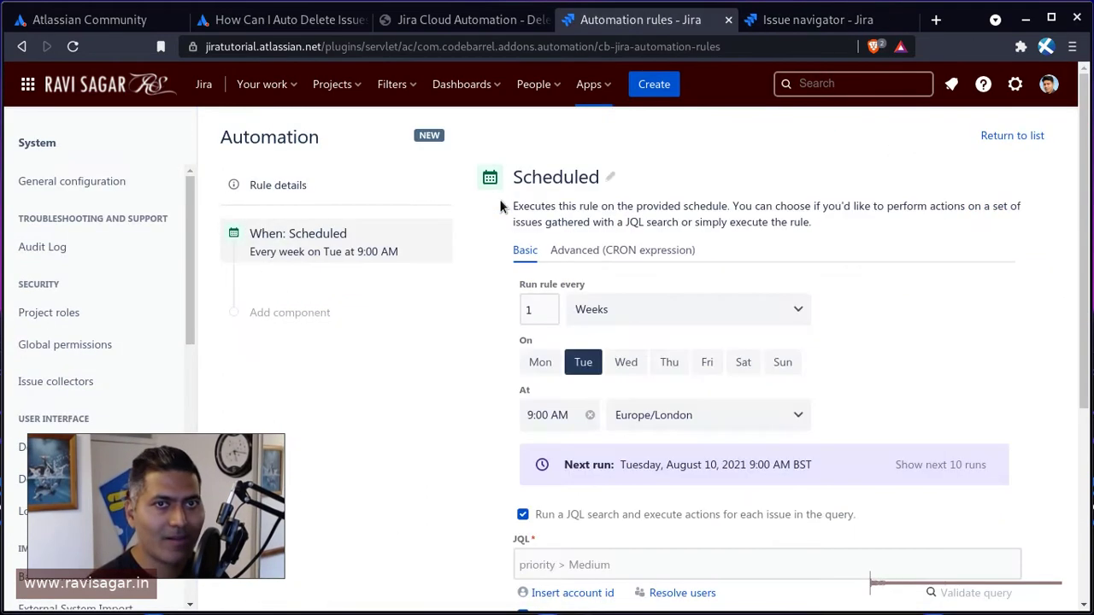
{"action": "scroll", "coordinate": [777, 361], "scroll_direction": "down", "scroll_amount": 2}
{"action": "left_click", "coordinate": [590, 437]}
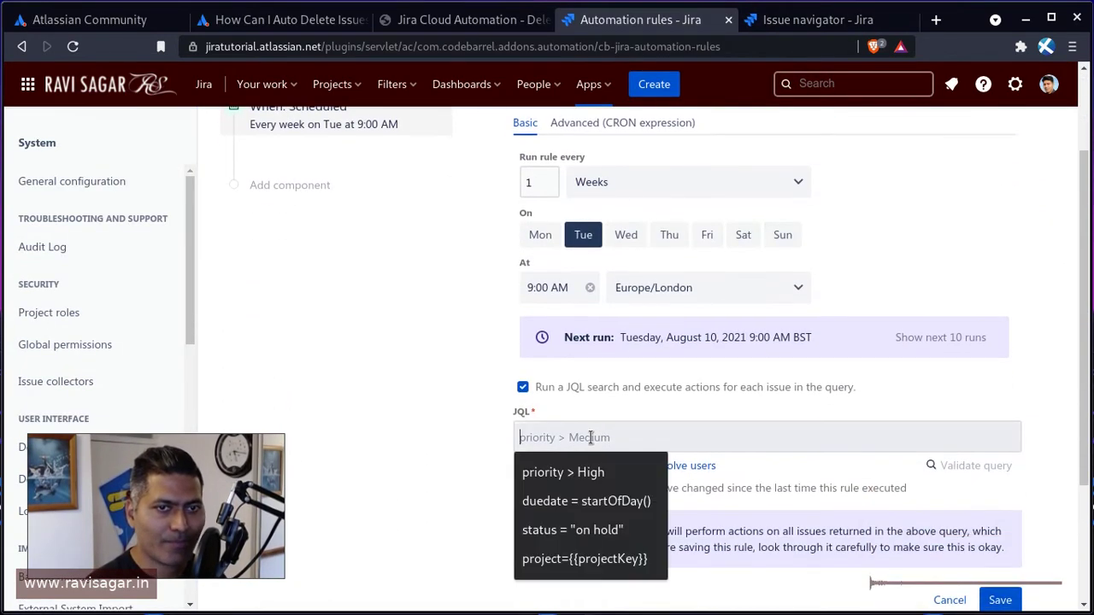
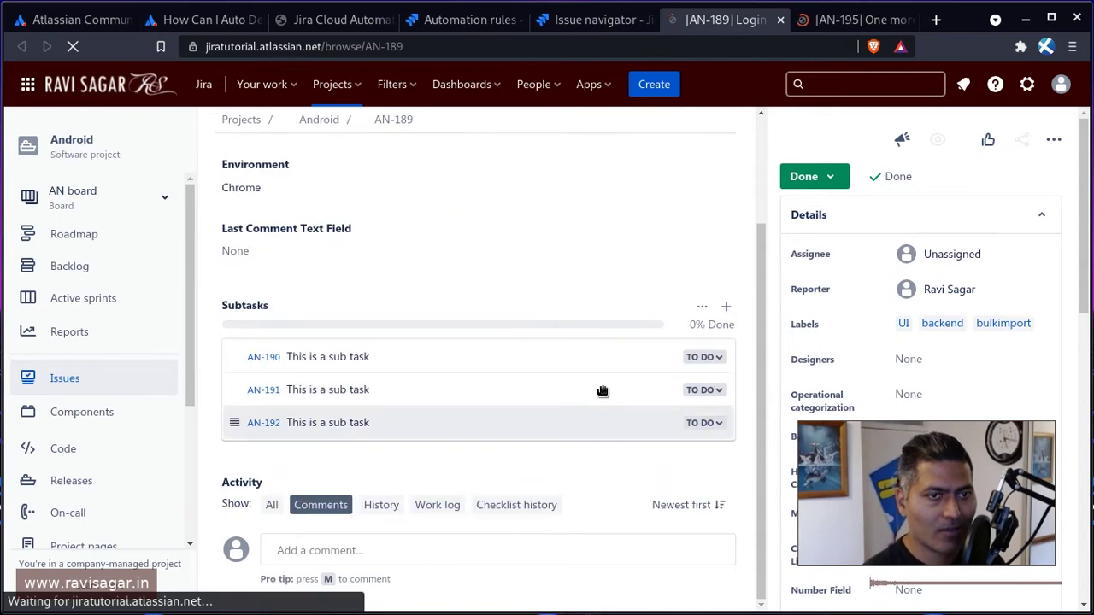
- Examine the resolved issues AN-189 and AN-195 and the additional options available on AN-189
{"action": "scroll", "coordinate": [569, 369], "scroll_direction": "up", "scroll_amount": 1}
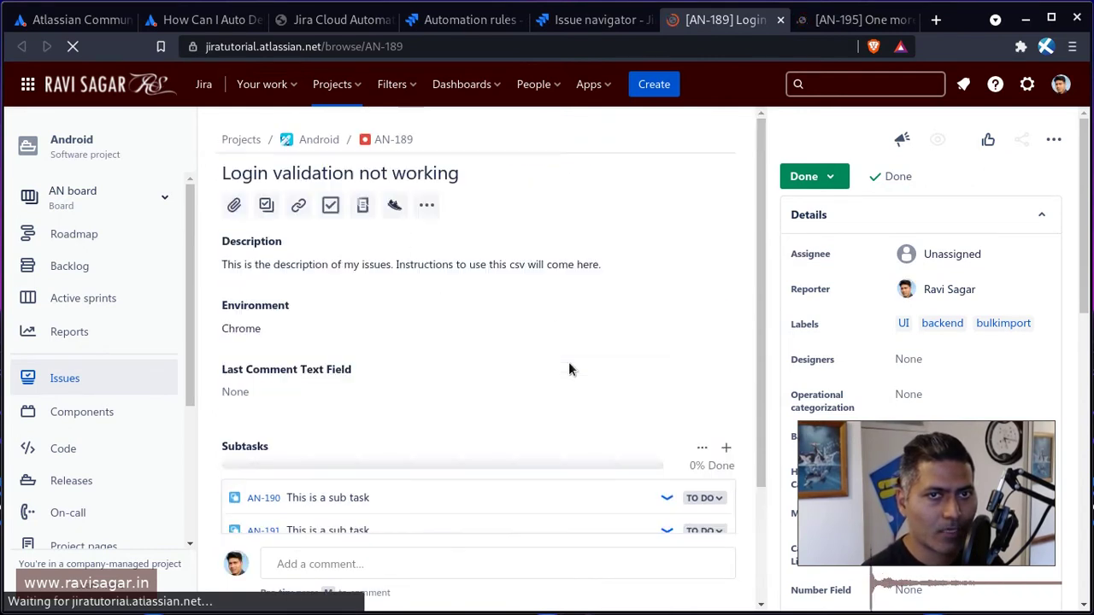
{"action": "left_click", "coordinate": [425, 210]}
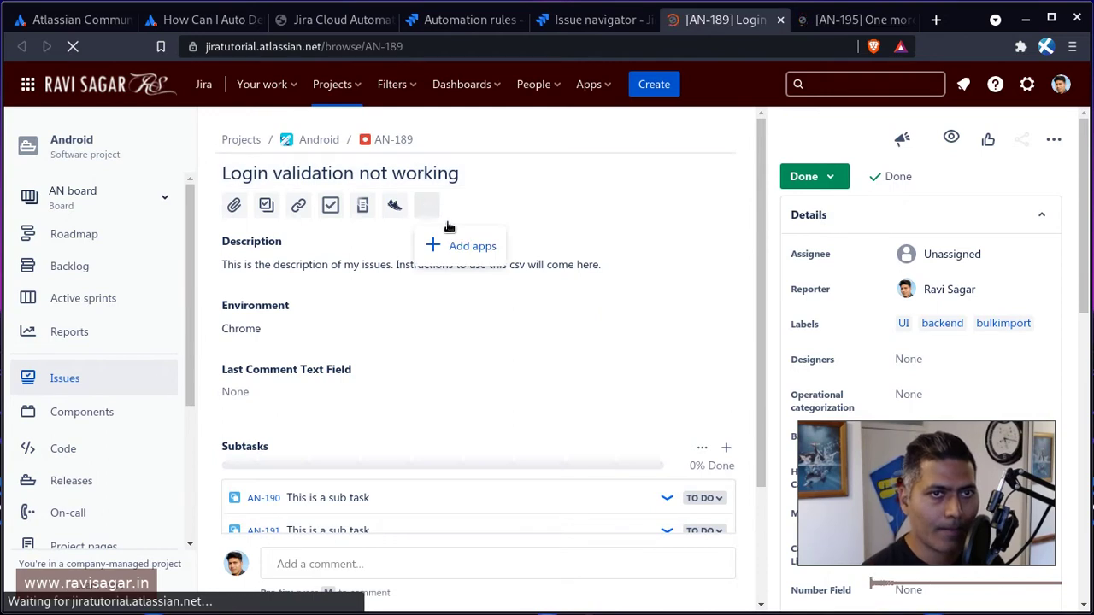
{"action": "left_click", "coordinate": [356, 299]}
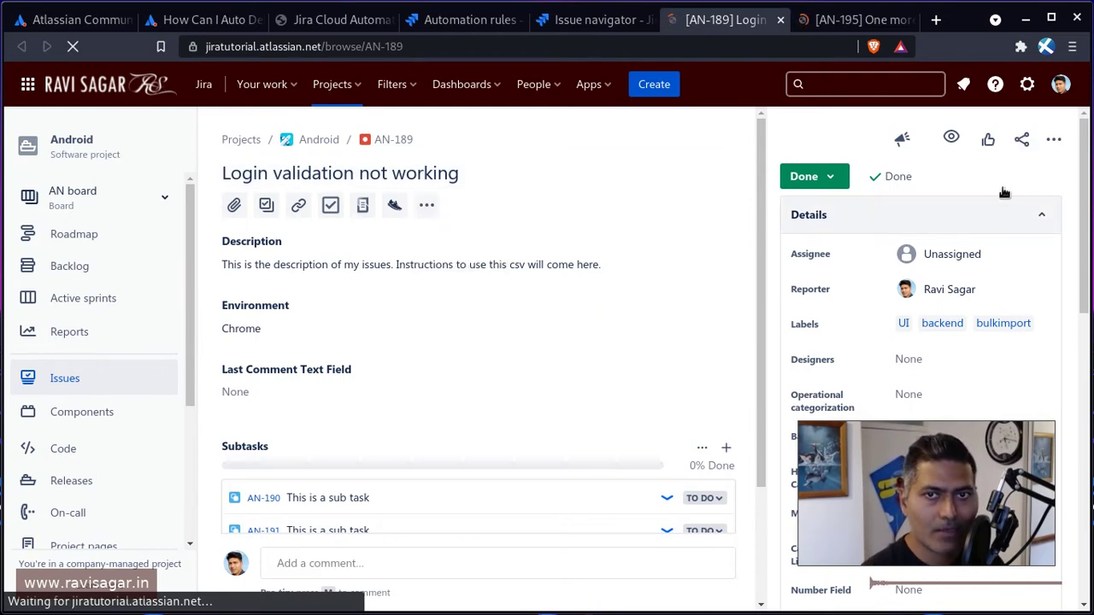
{"action": "left_click", "coordinate": [1054, 141]}
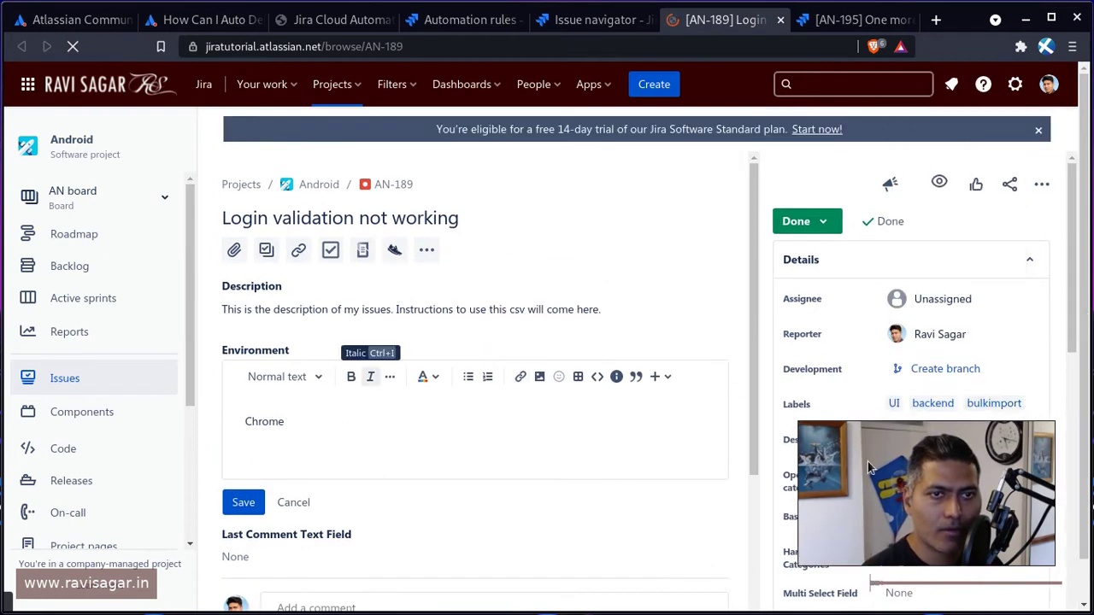
{"action": "scroll", "coordinate": [631, 463], "scroll_direction": "down", "scroll_amount": 3}
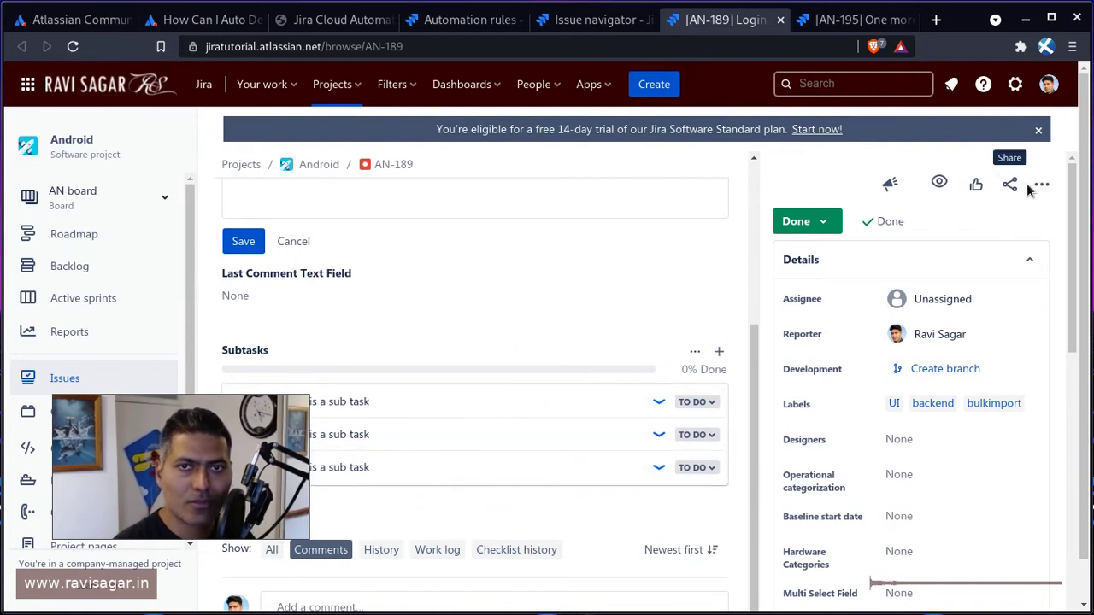
{"action": "left_click", "coordinate": [867, 28]}
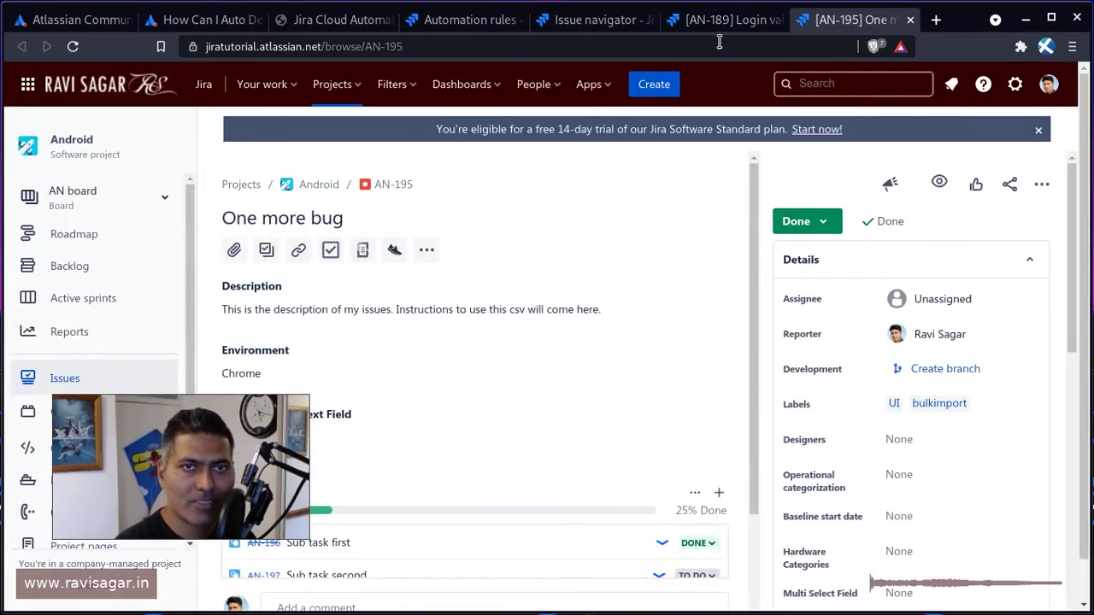
{"action": "left_click", "coordinate": [705, 26]}
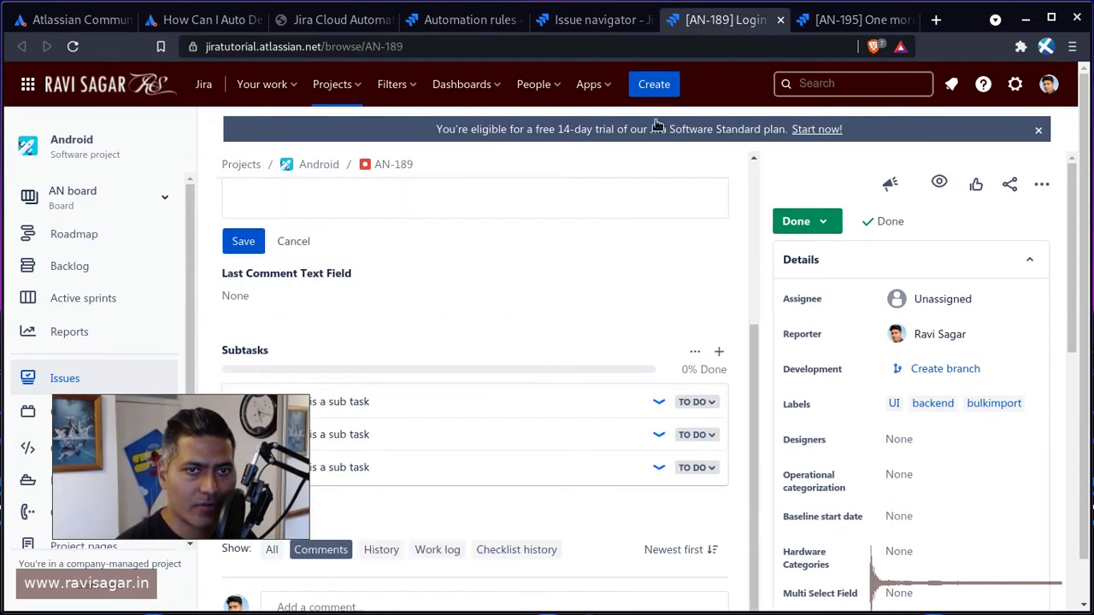
- Open sub-task BT-50 from the resolved-issue search results and examine its additional options and actions
{"action": "left_click", "coordinate": [586, 23]}
{"action": "scroll", "coordinate": [720, 465], "scroll_direction": "down", "scroll_amount": 3}
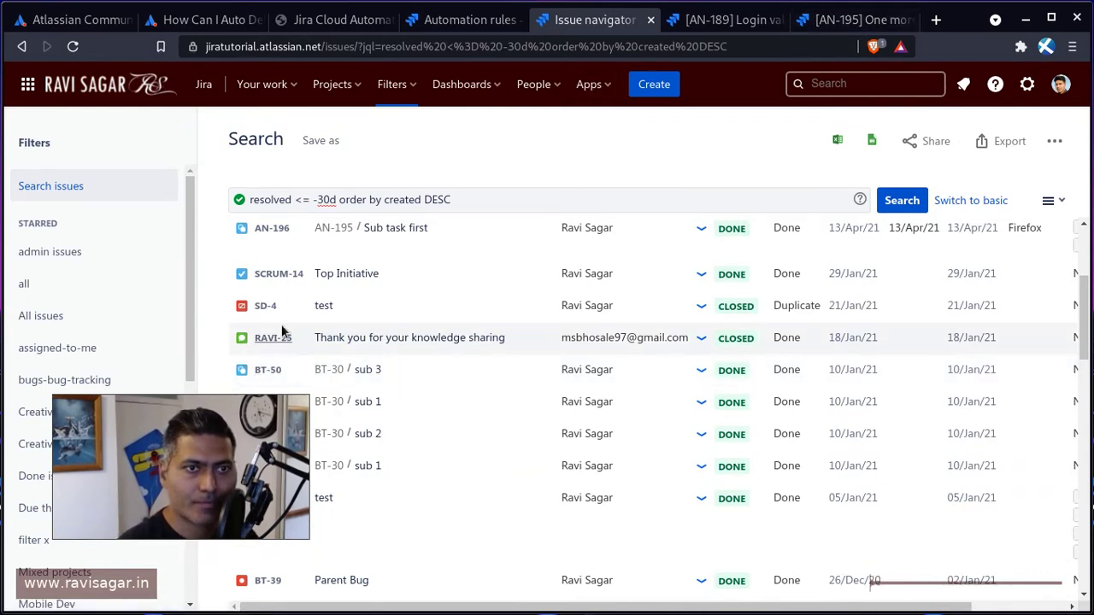
{"action": "left_click", "coordinate": [266, 370]}
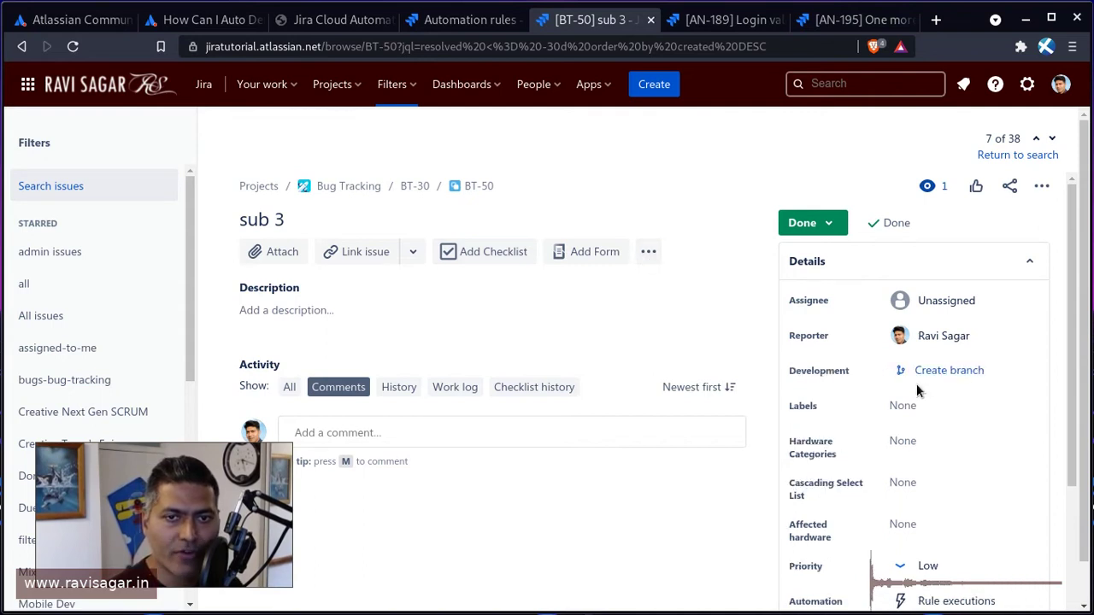
{"action": "left_click", "coordinate": [648, 253]}
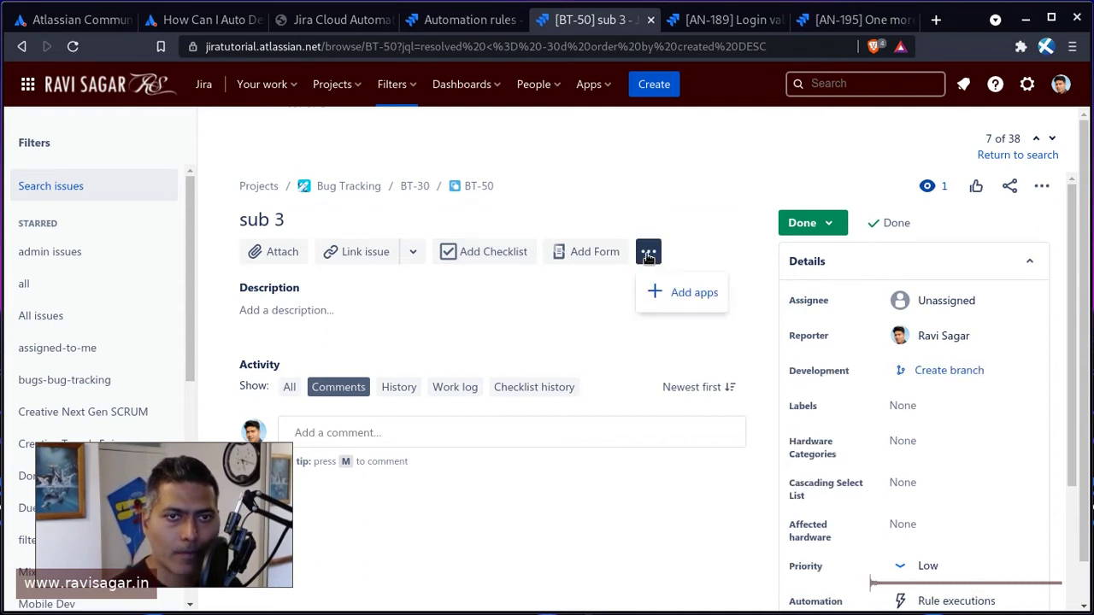
{"action": "left_click", "coordinate": [506, 301]}
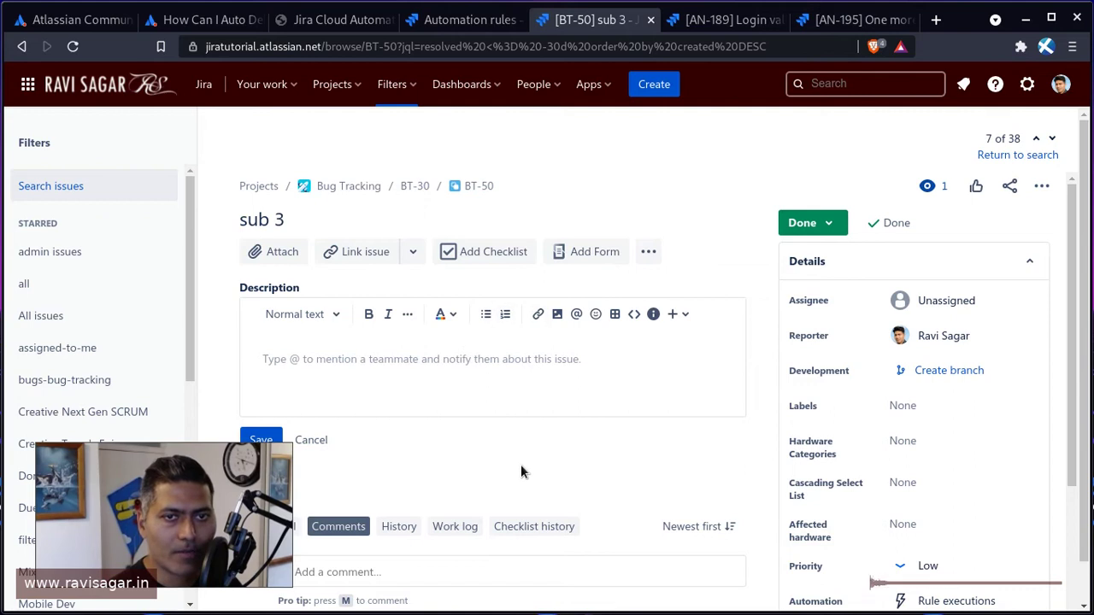
{"action": "scroll", "coordinate": [520, 464], "scroll_direction": "down", "scroll_amount": 1}
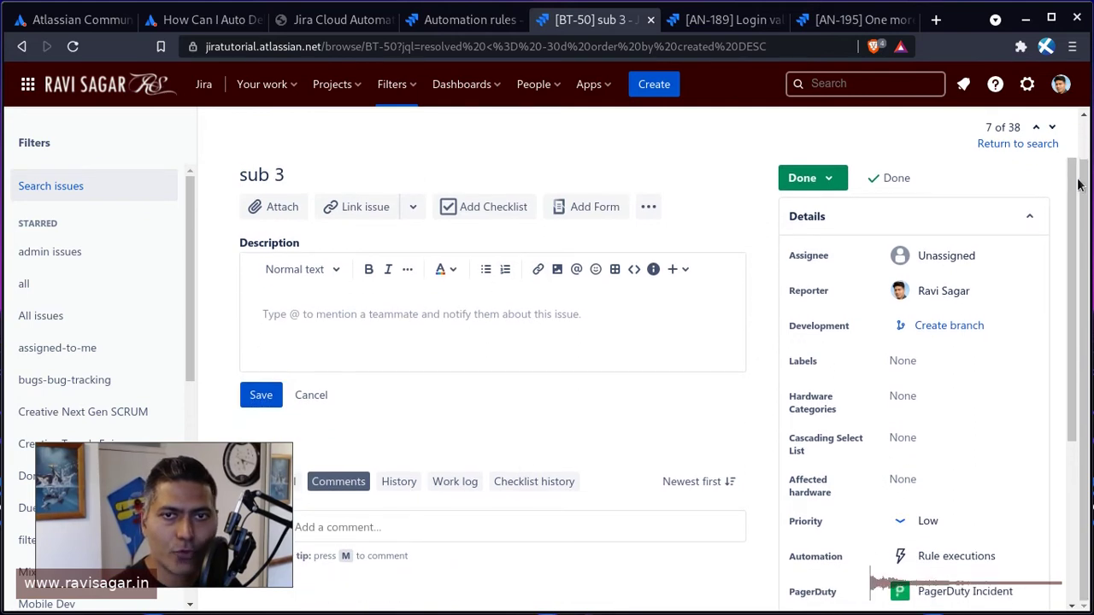
{"action": "scroll", "coordinate": [1038, 187], "scroll_direction": "up", "scroll_amount": 1}
{"action": "left_click", "coordinate": [1039, 186]}
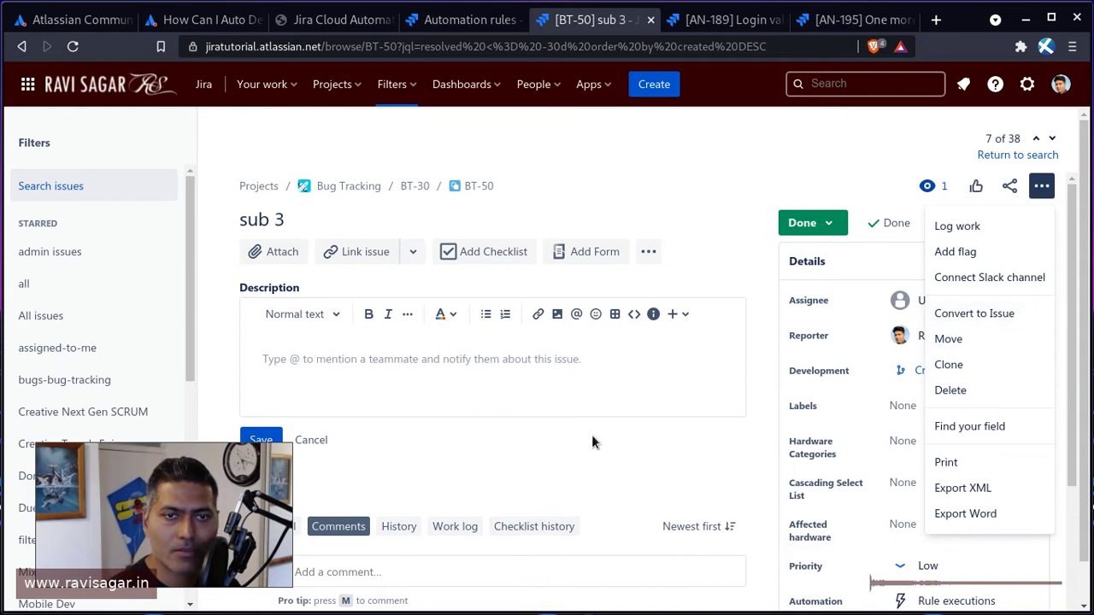
{"action": "key", "text": "Escape"}
- Set the status of BT-50 to In Progress and check its available actions and link options
{"action": "left_click", "coordinate": [831, 226]}
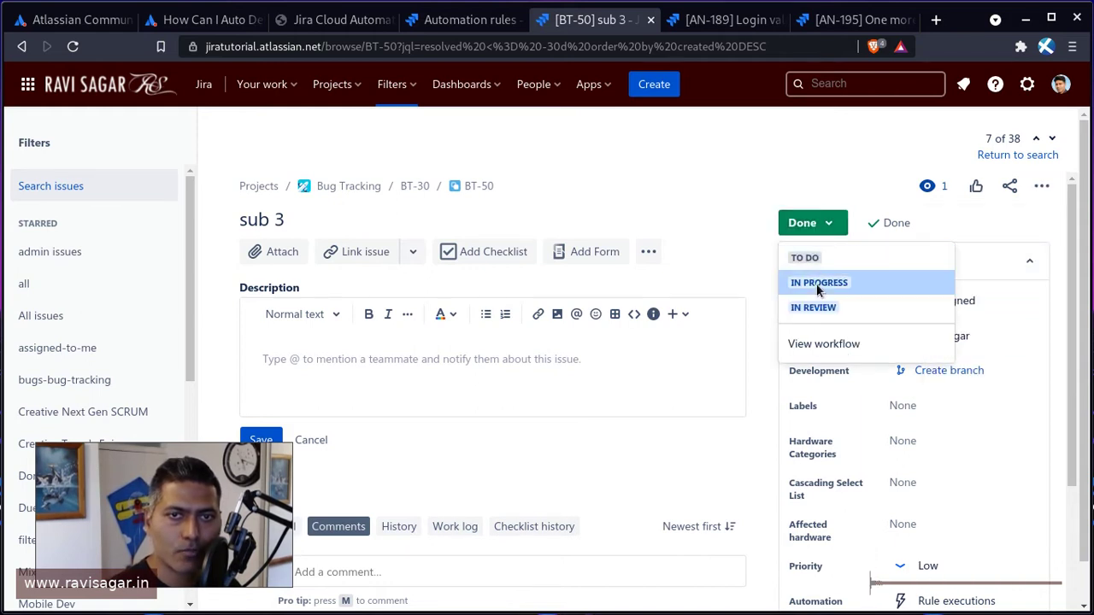
{"action": "left_click", "coordinate": [790, 282]}
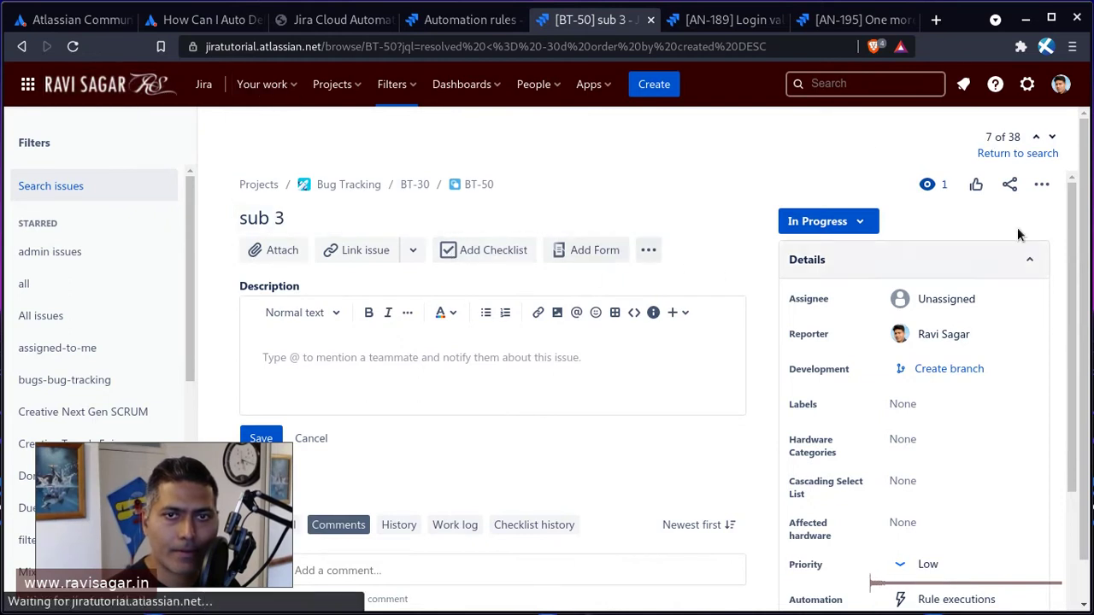
{"action": "left_click", "coordinate": [1035, 184]}
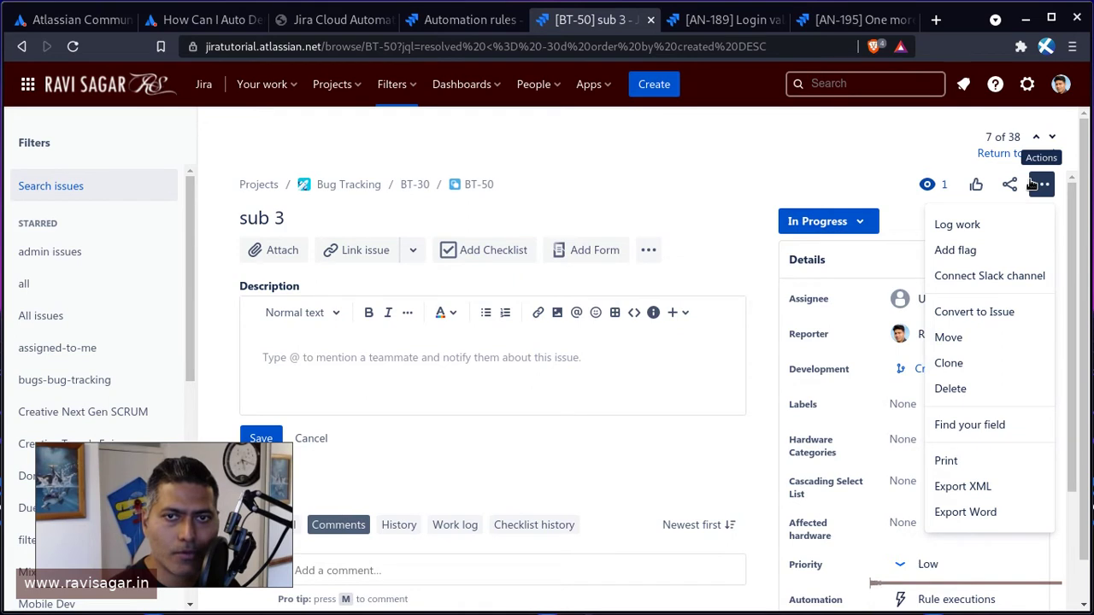
{"action": "left_click", "coordinate": [628, 186]}
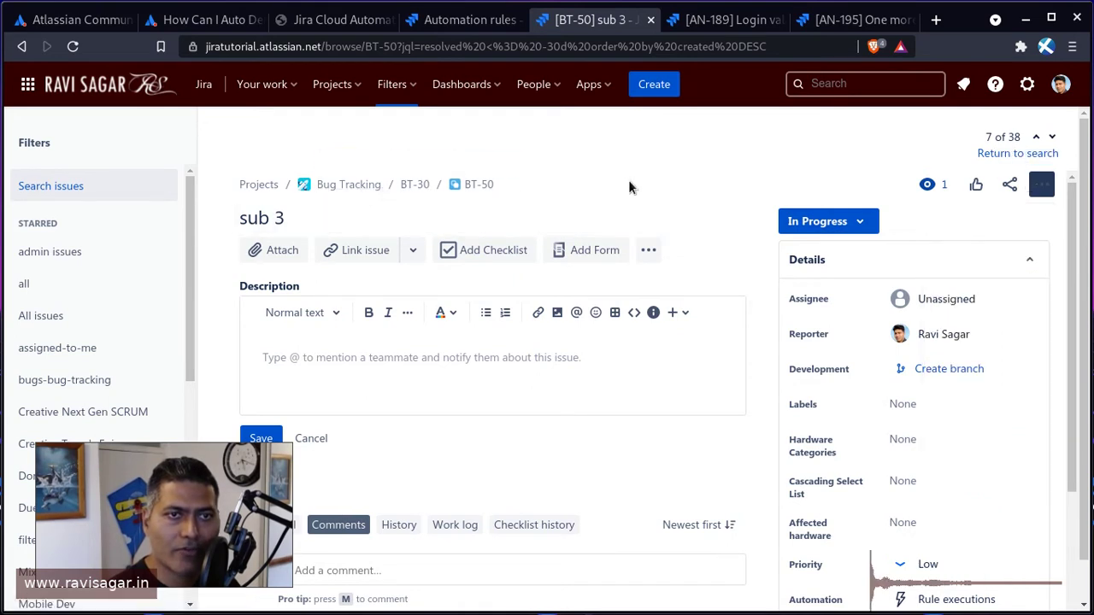
{"action": "left_click", "coordinate": [411, 250]}
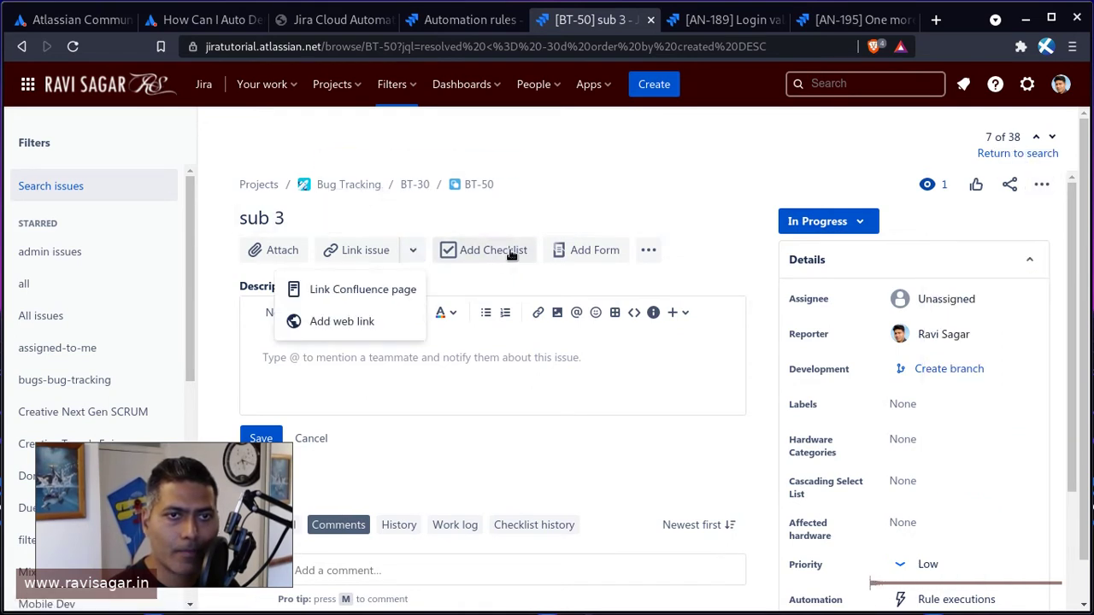
{"action": "left_click", "coordinate": [500, 195]}
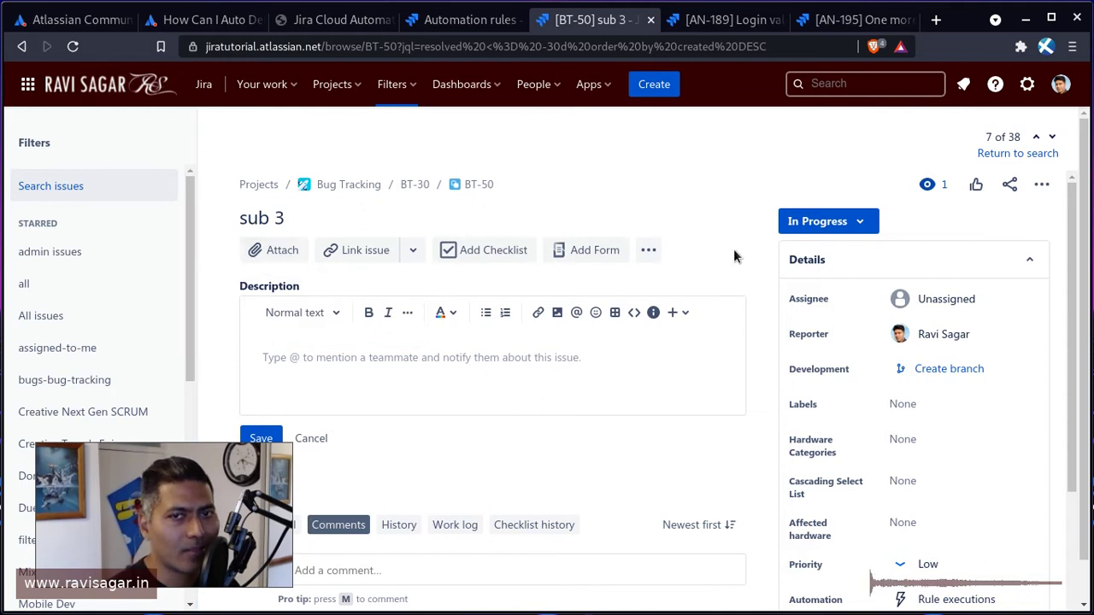
- Set the status of BT-50 back to Done and reload the issue page
{"action": "left_click", "coordinate": [852, 227]}
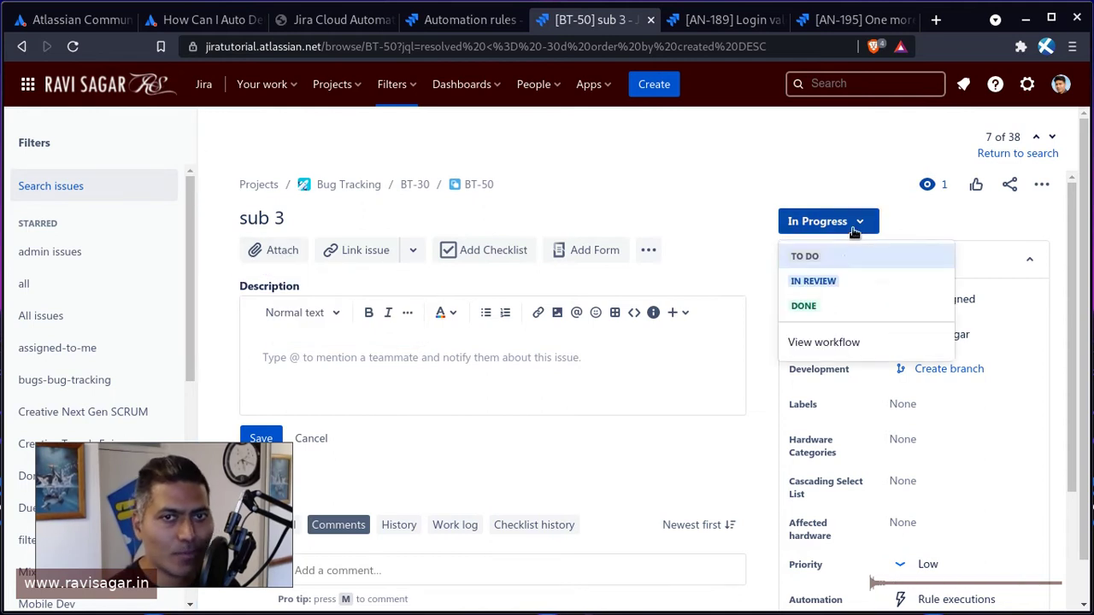
{"action": "left_click", "coordinate": [820, 301]}
{"action": "left_click", "coordinate": [73, 48]}
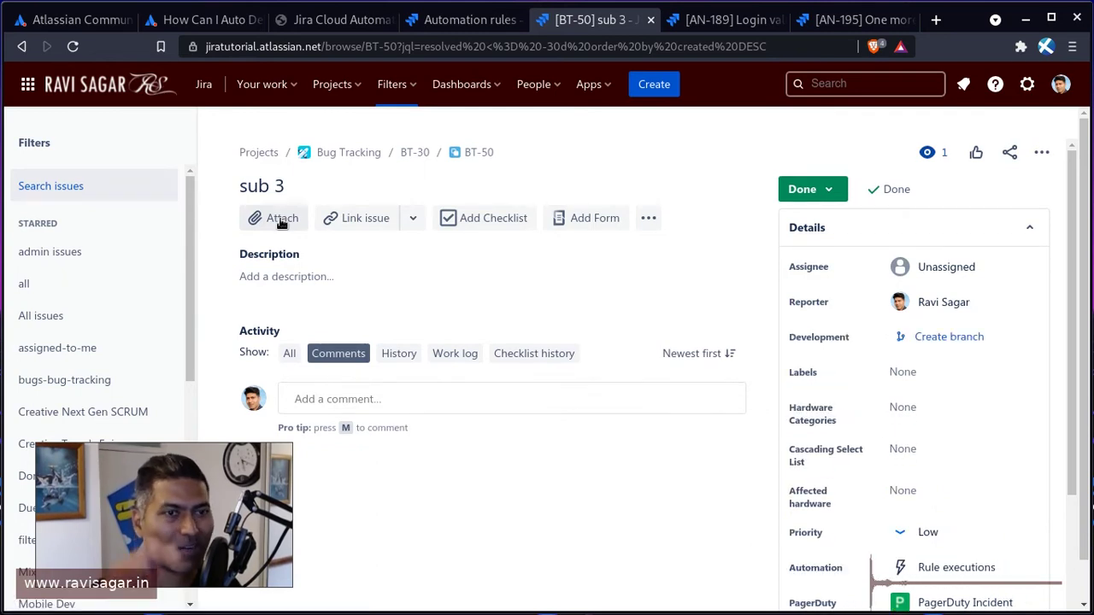
- Attach output.png and screenshot.png to sub-task BT-50 and close the issue
{"action": "left_click", "coordinate": [281, 220]}
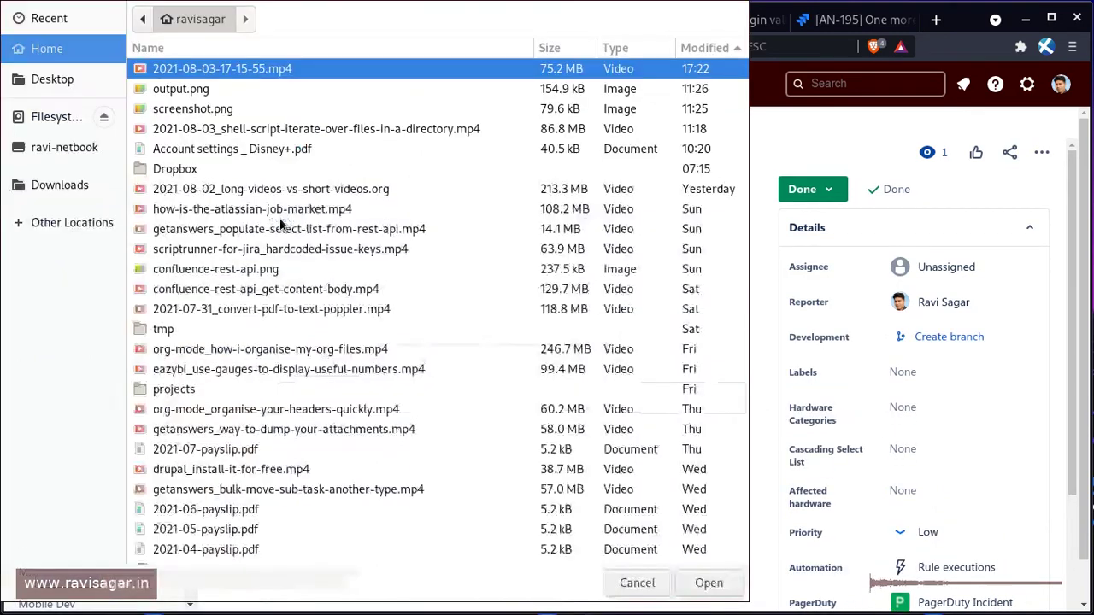
{"action": "left_click", "coordinate": [184, 91]}
{"action": "left_click", "coordinate": [182, 115], "text": "shift"}
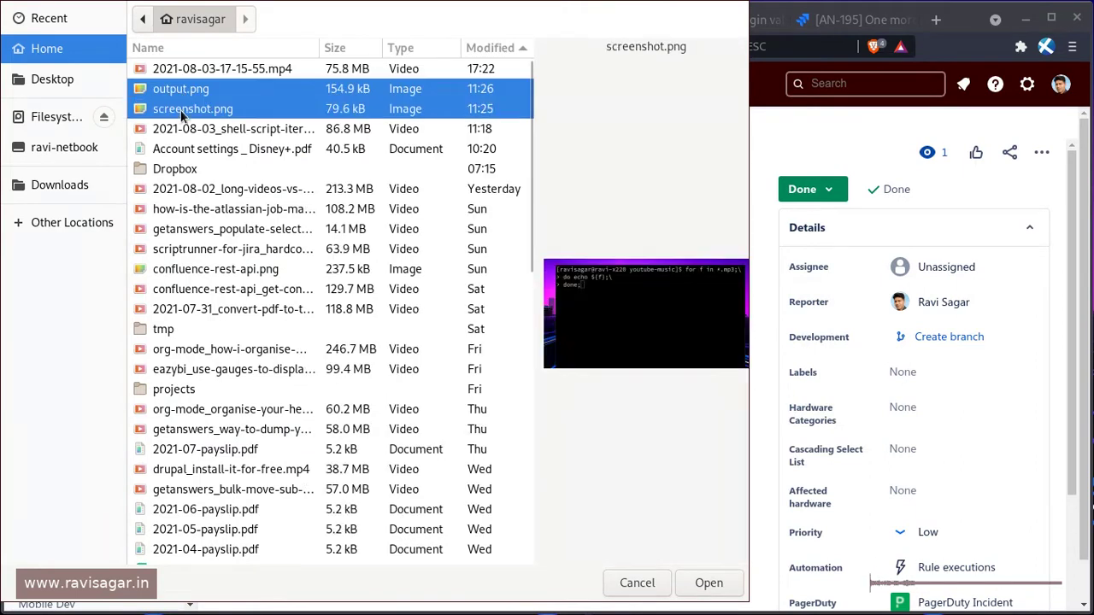
{"action": "left_click", "coordinate": [696, 587]}
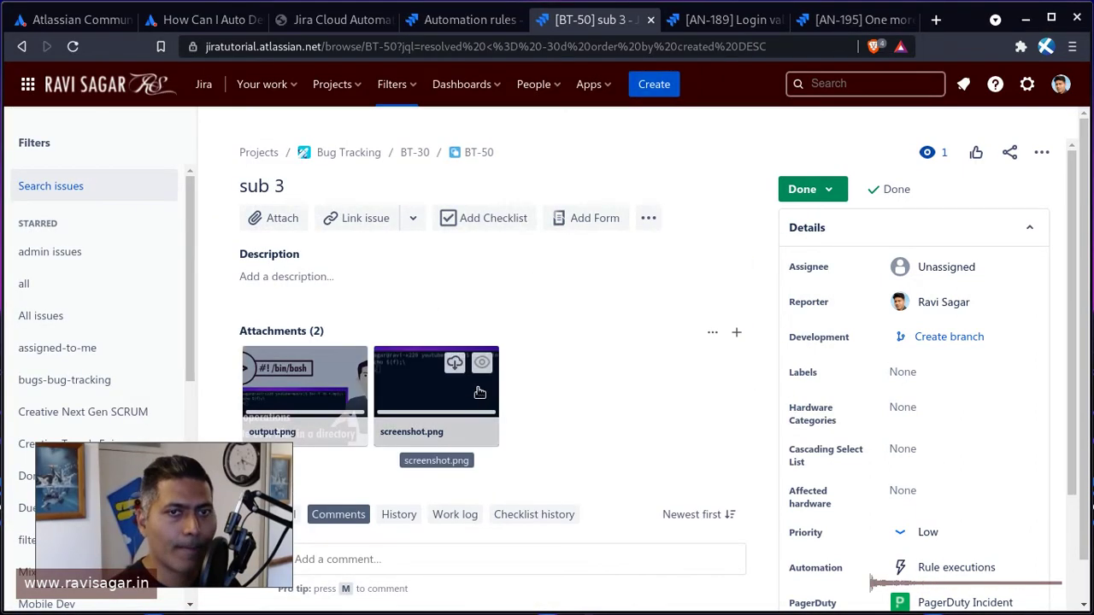
{"action": "left_click", "coordinate": [432, 18]}
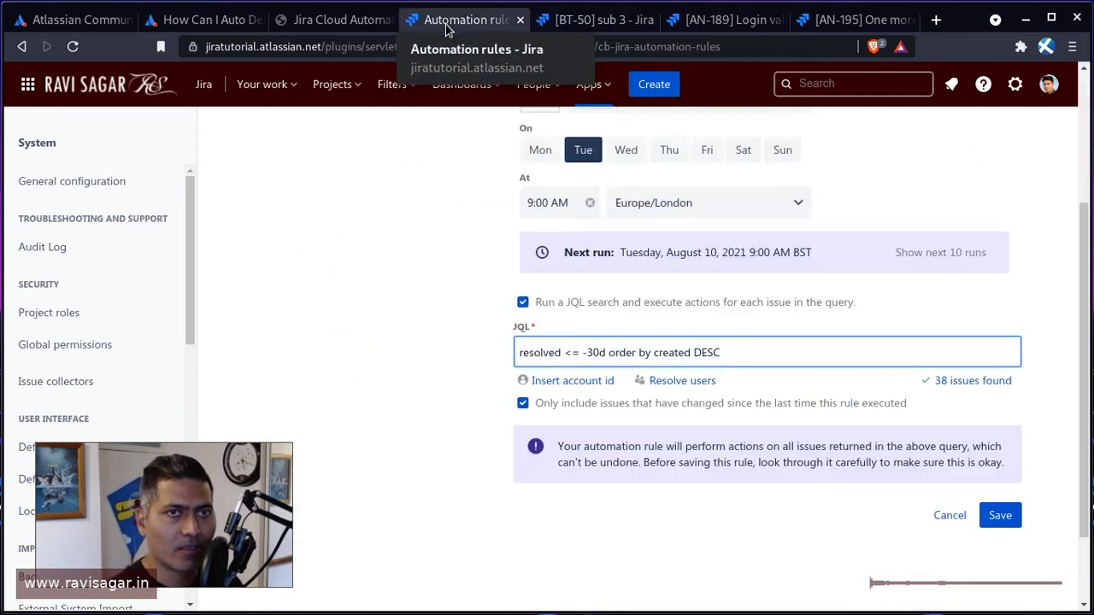
{"action": "left_click", "coordinate": [552, 29]}
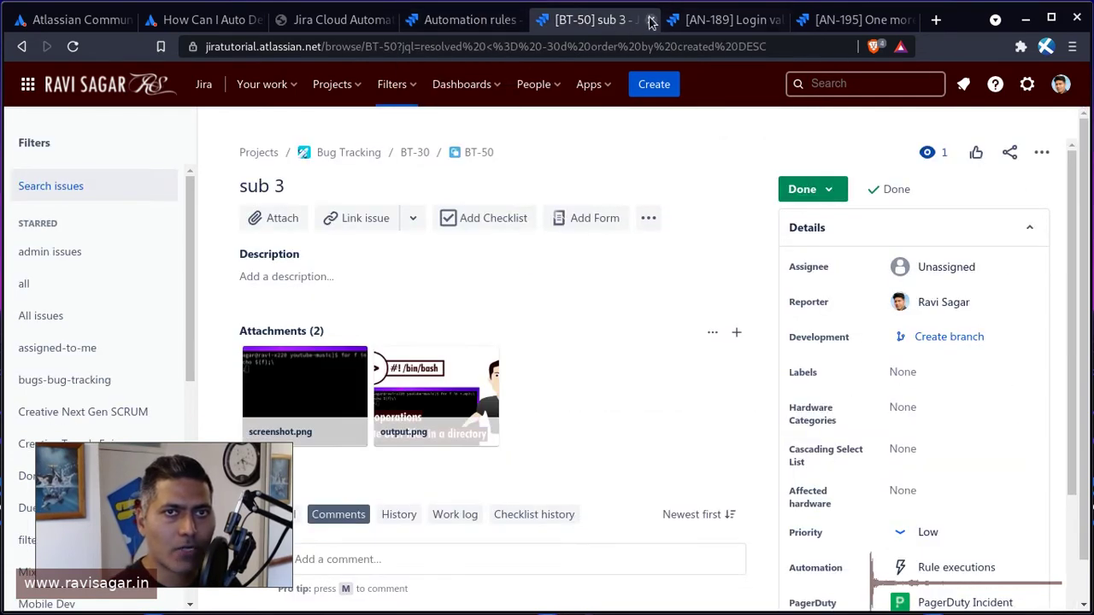
{"action": "left_click", "coordinate": [651, 20]}
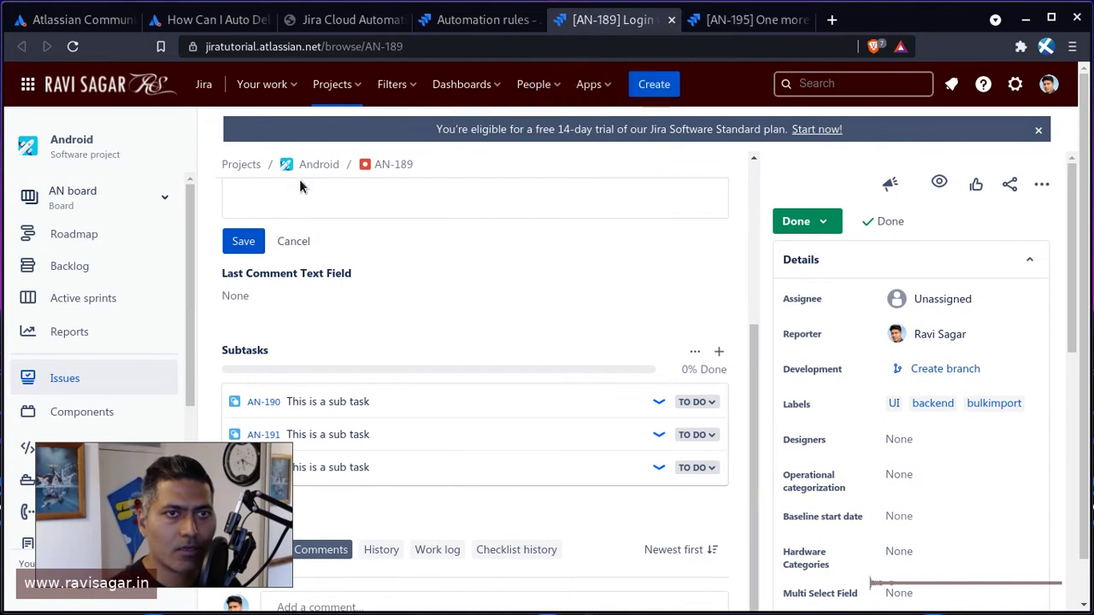
- Attach output.png and screenshot.png to issue AN-189
{"action": "scroll", "coordinate": [299, 186], "scroll_direction": "up", "scroll_amount": 3}
{"action": "left_click", "coordinate": [231, 248]}
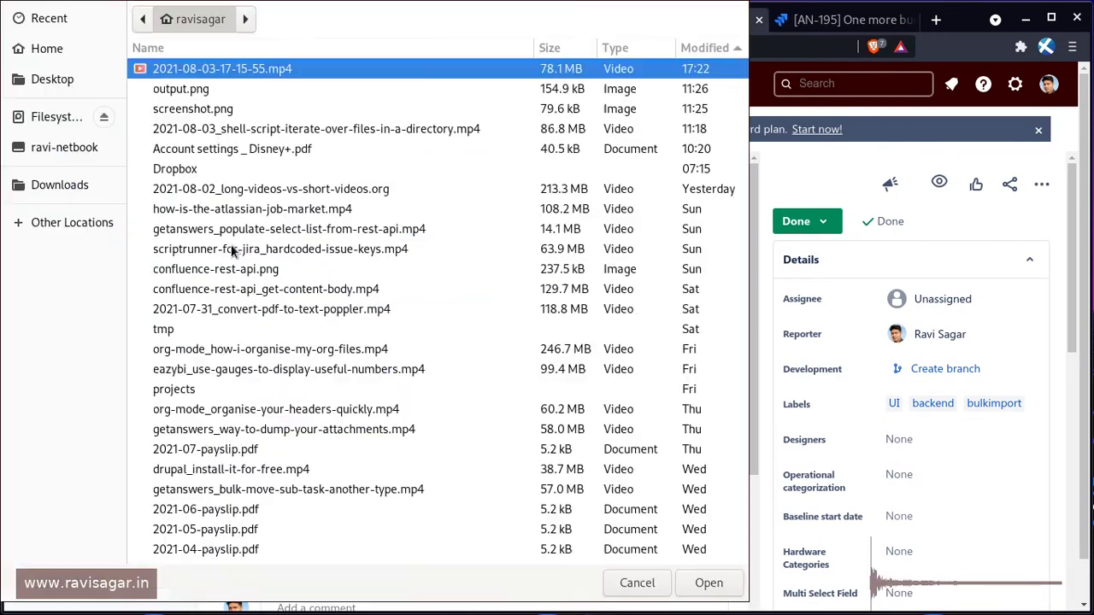
{"action": "left_click", "coordinate": [196, 89]}
{"action": "left_click", "coordinate": [195, 109], "text": "shift"}
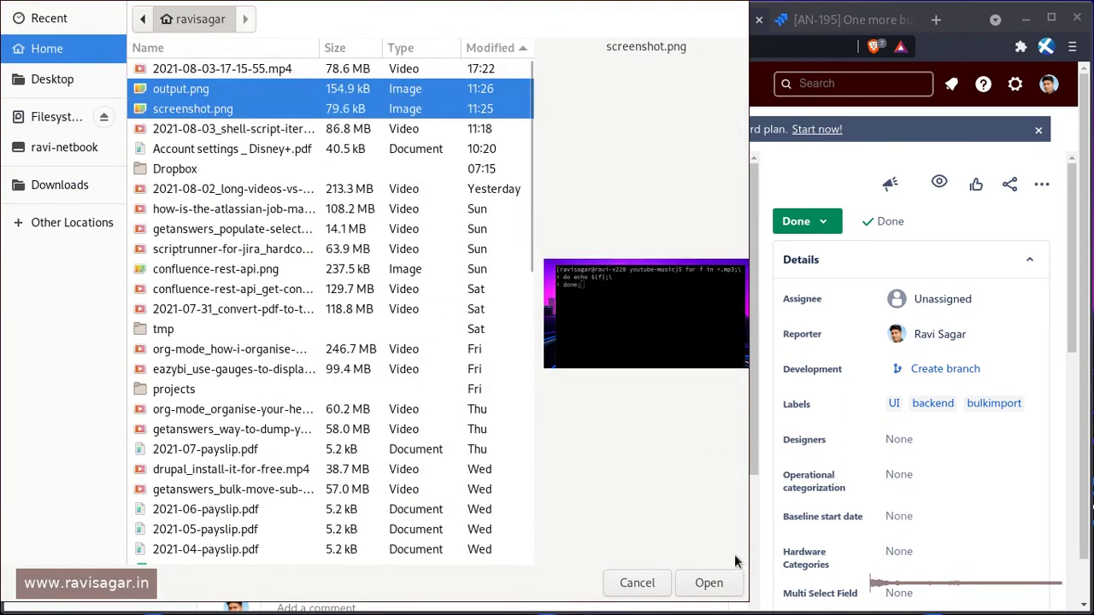
{"action": "left_click", "coordinate": [720, 583]}
- Attach output.png and screenshot.png to issue AN-195
{"action": "left_click", "coordinate": [841, 20]}
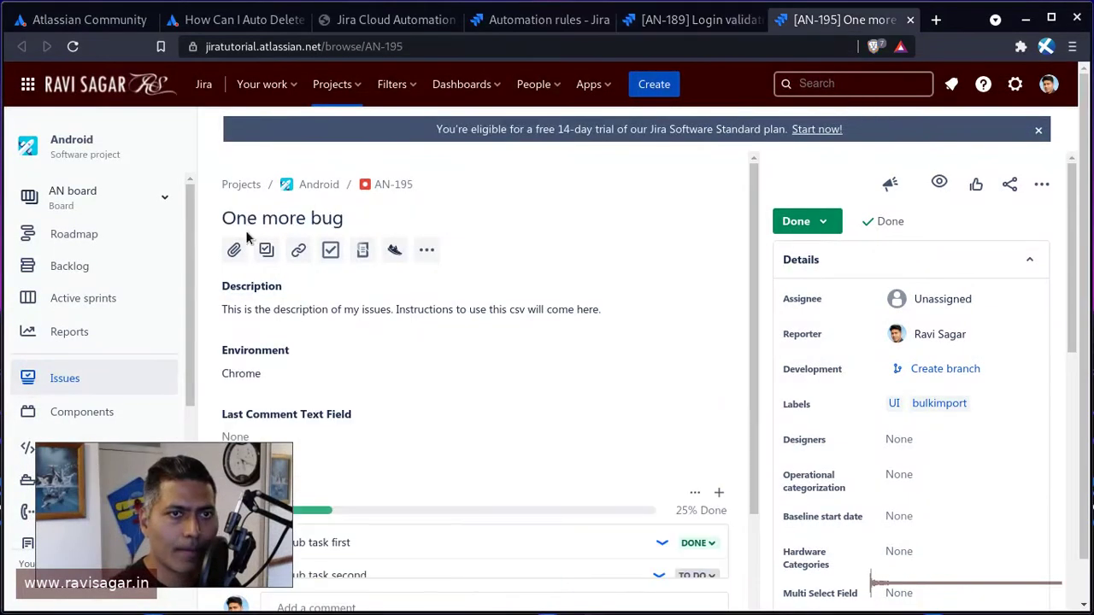
{"action": "left_click", "coordinate": [232, 250]}
{"action": "left_click", "coordinate": [197, 89]}
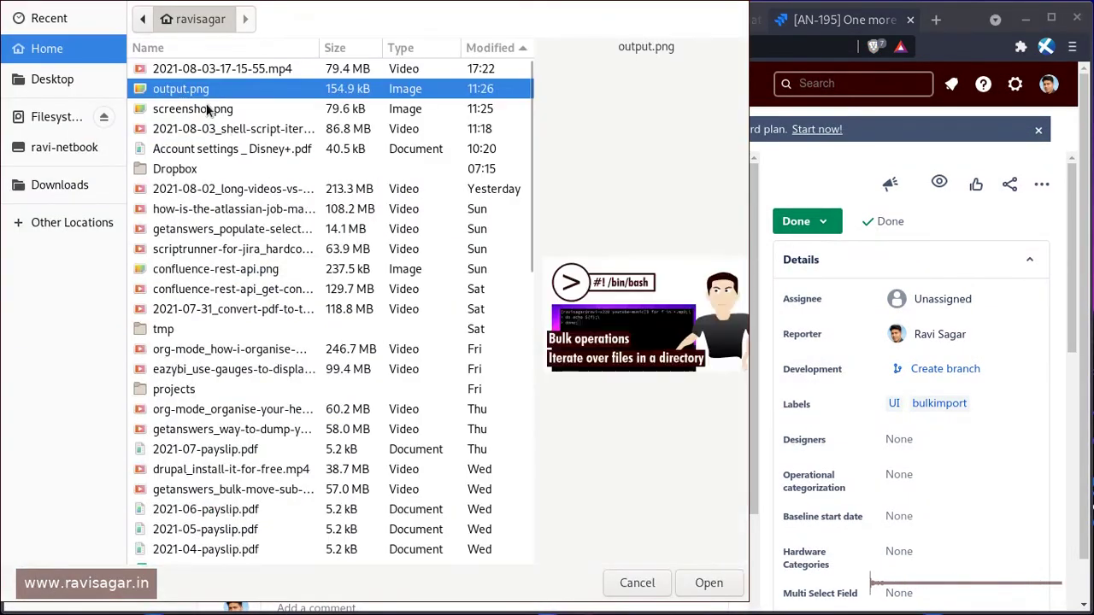
{"action": "left_click", "coordinate": [195, 109], "text": "shift"}
{"action": "left_click", "coordinate": [708, 583]}
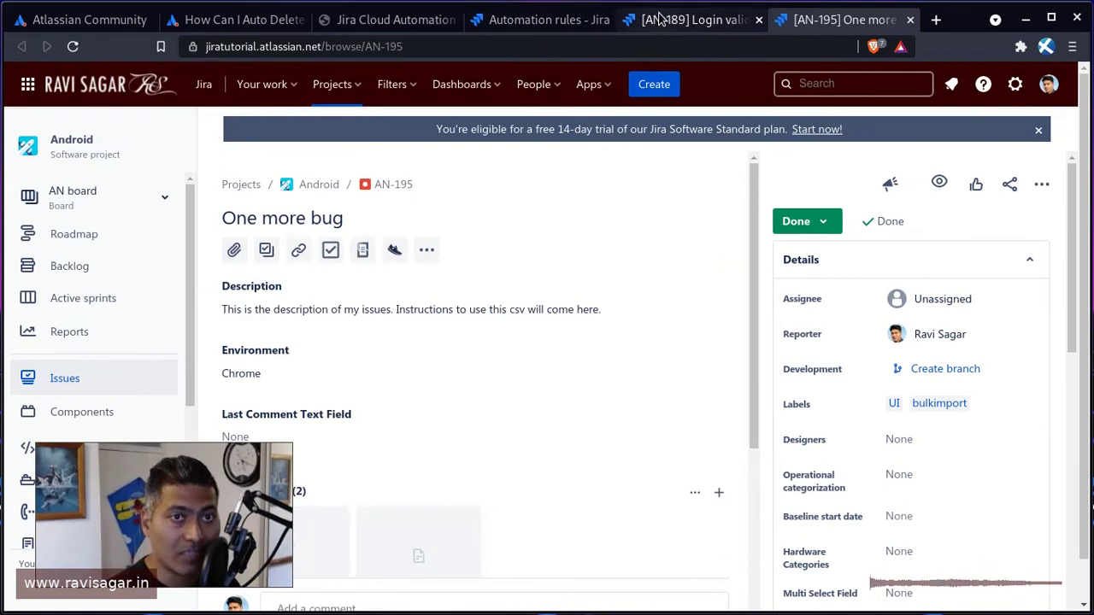
- Save the automation rule's scheduled trigger and add a Delete attachments action after it
{"action": "left_click", "coordinate": [589, 20]}
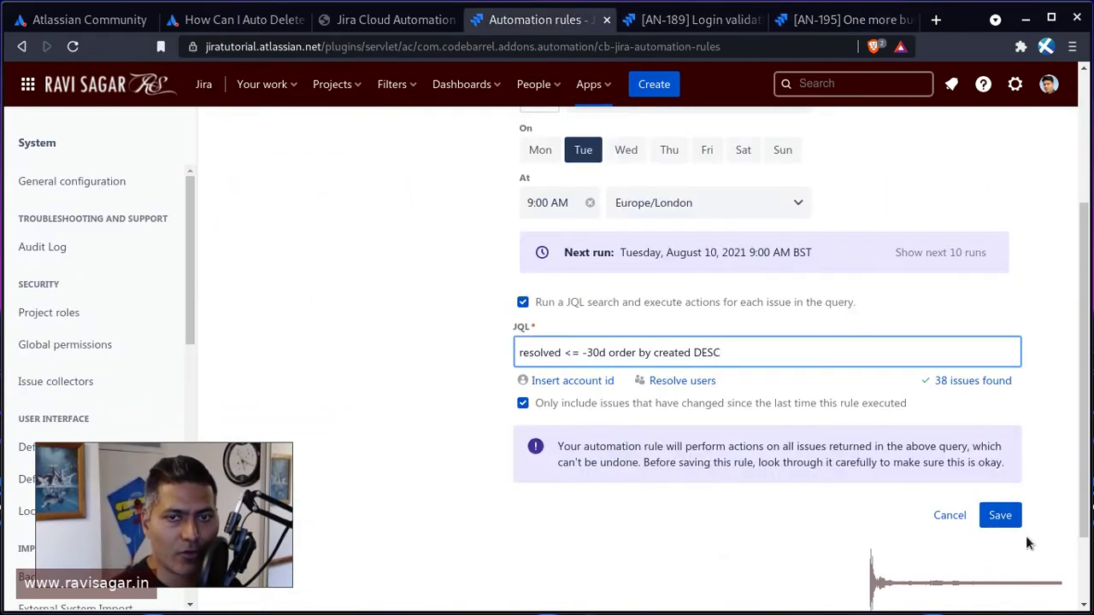
{"action": "left_click", "coordinate": [1006, 518]}
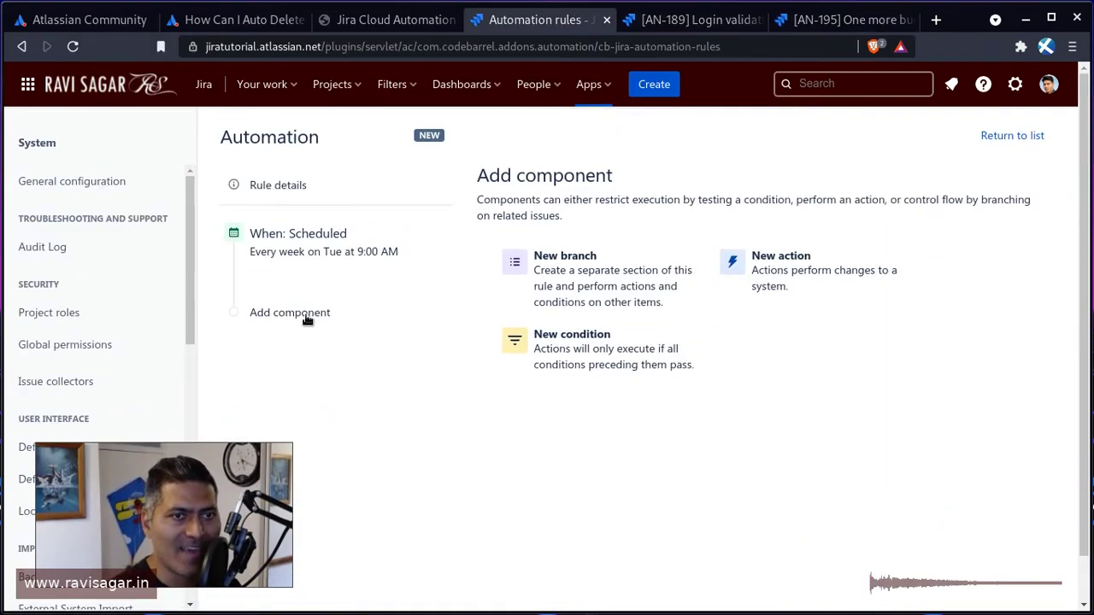
{"action": "left_click", "coordinate": [306, 315]}
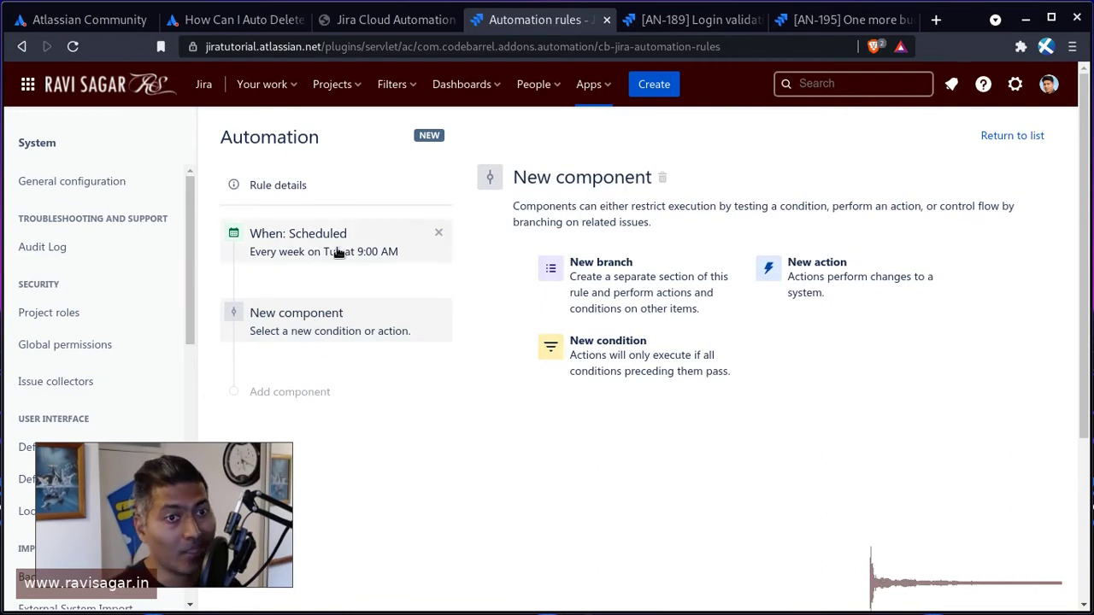
{"action": "left_click", "coordinate": [832, 310]}
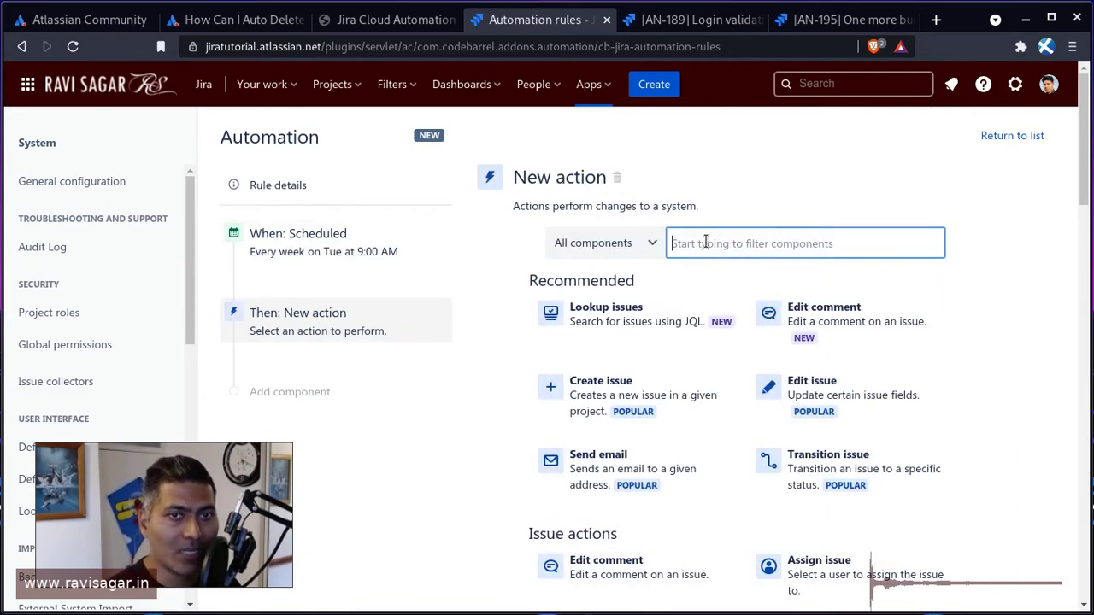
{"action": "left_click", "coordinate": [705, 243]}
{"action": "type", "text": "dele"}
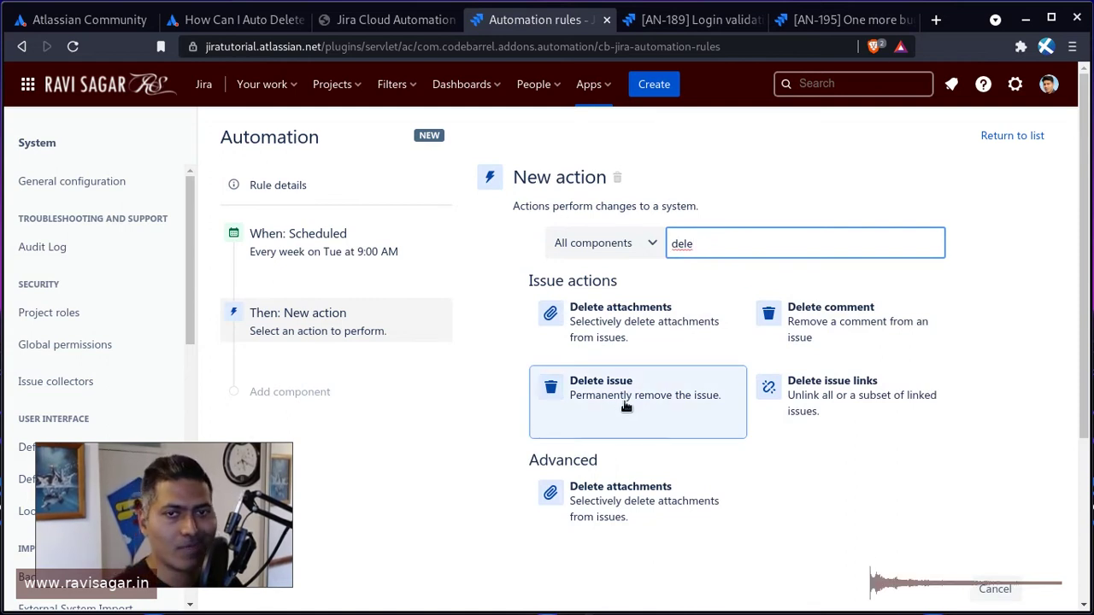
{"action": "left_click", "coordinate": [688, 341]}
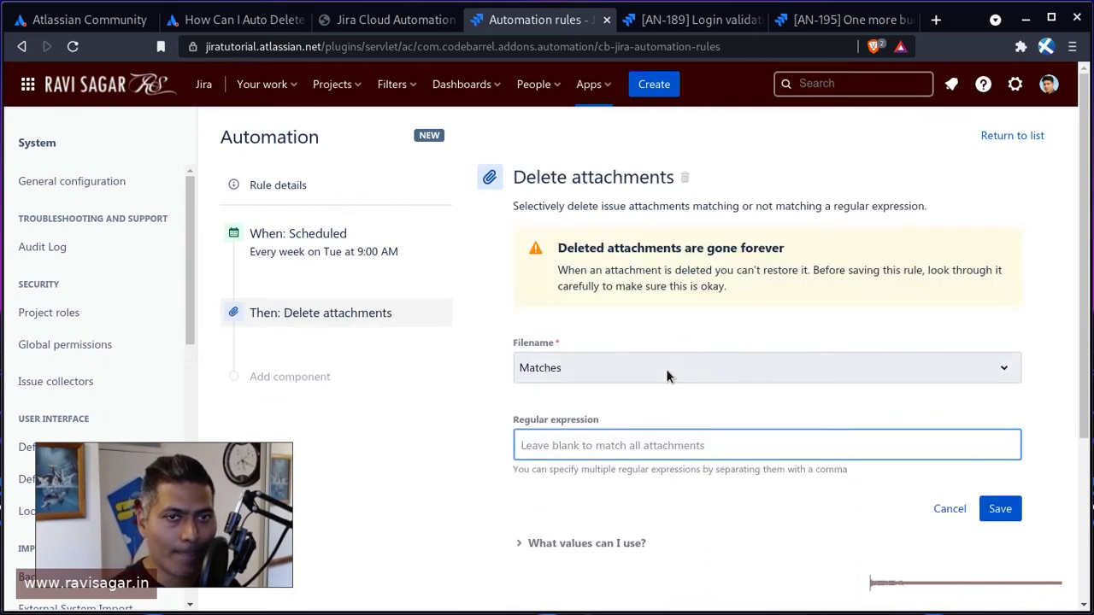
- Set the Delete attachments action's filename option to All attachments and save the action
{"action": "left_click", "coordinate": [666, 369]}
{"action": "left_click", "coordinate": [635, 406]}
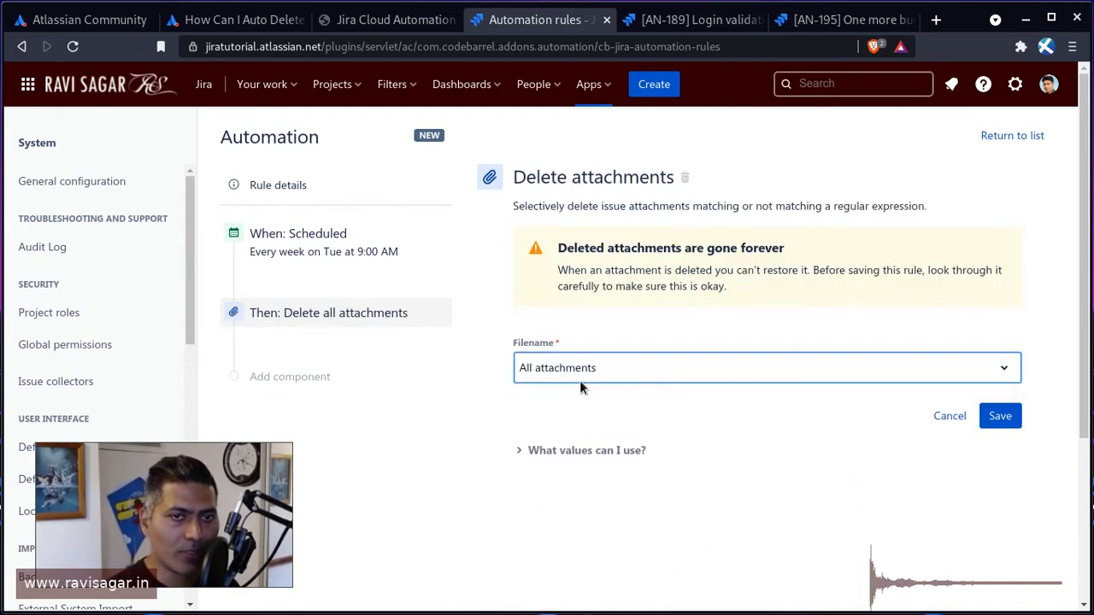
{"action": "left_click", "coordinate": [999, 413]}
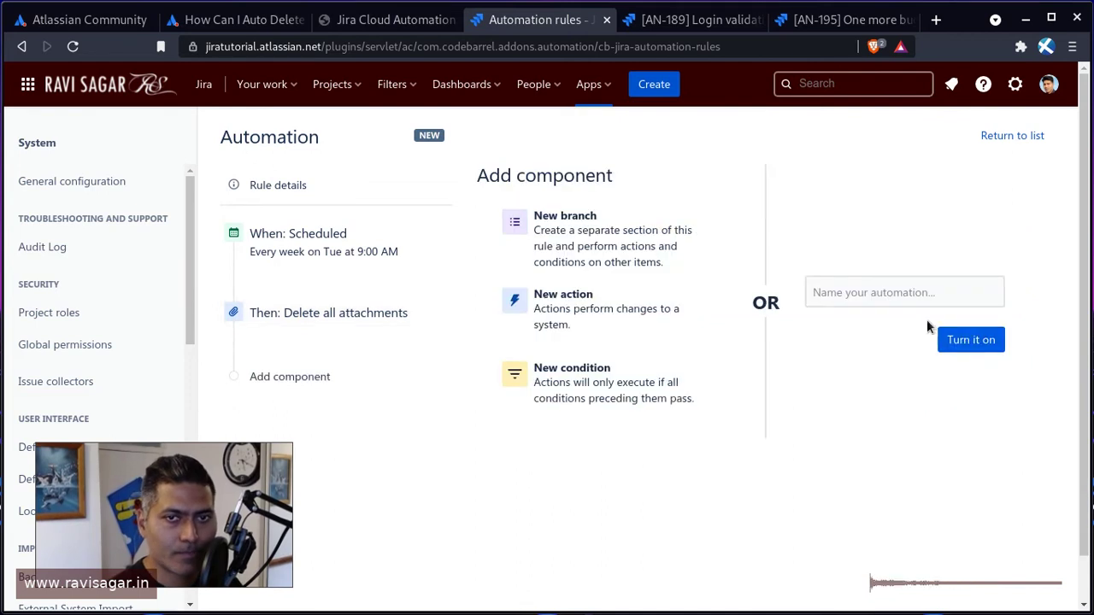
- Name the automation rule scheduled-delete-attachments and turn it on
{"action": "left_click", "coordinate": [897, 293]}
{"action": "type", "text": "resolved <= -30d order by created DESC"}
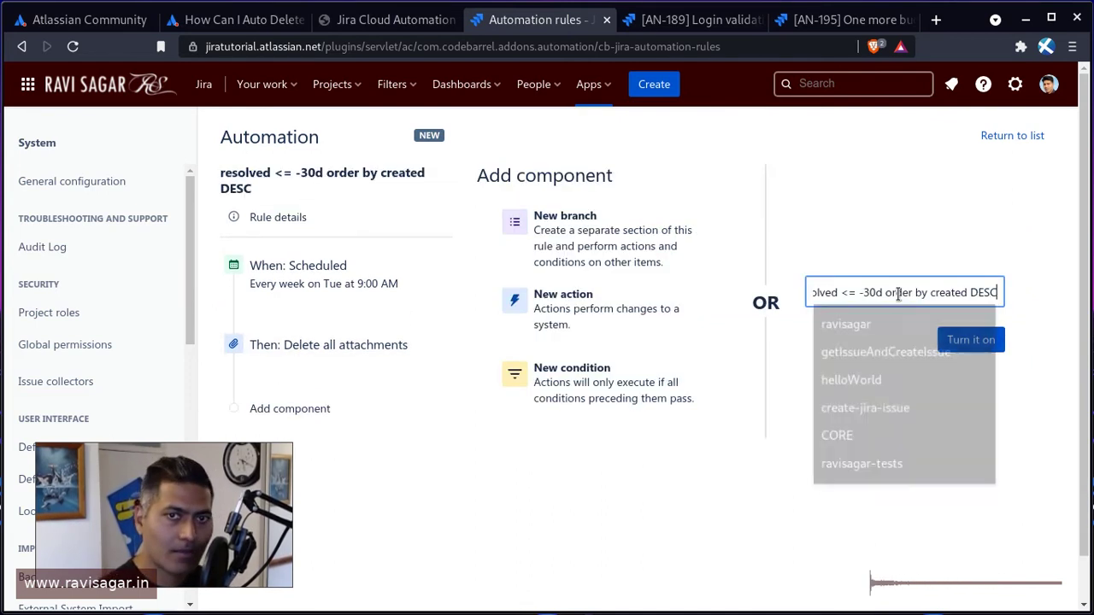
{"action": "key", "text": "ctrl+a"}
{"action": "key", "text": "BackSpace"}
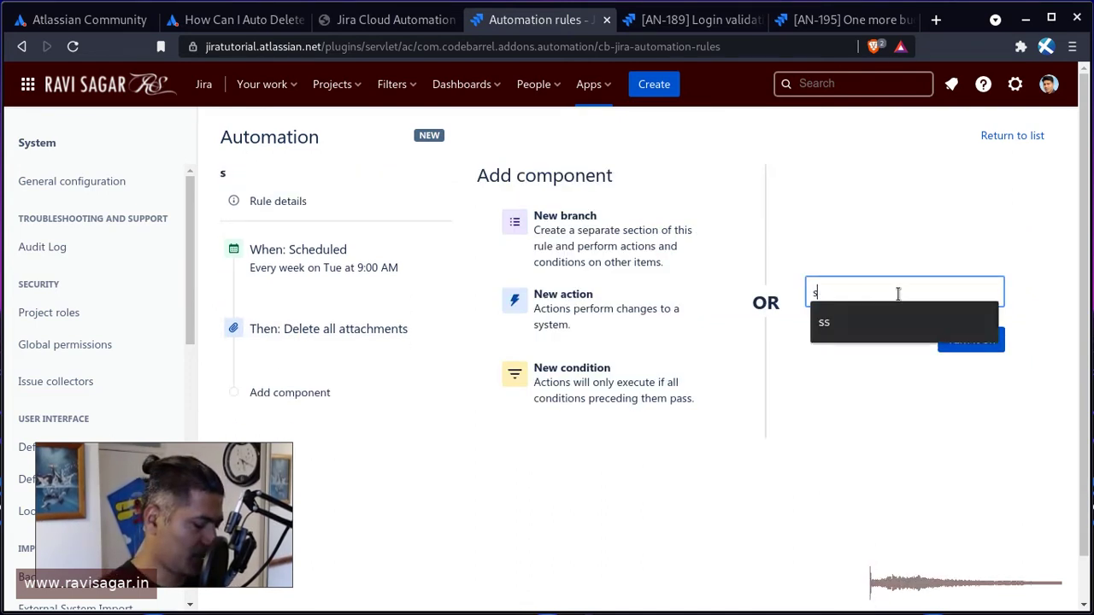
{"action": "type", "text": "scheduled-delete-attachments"}
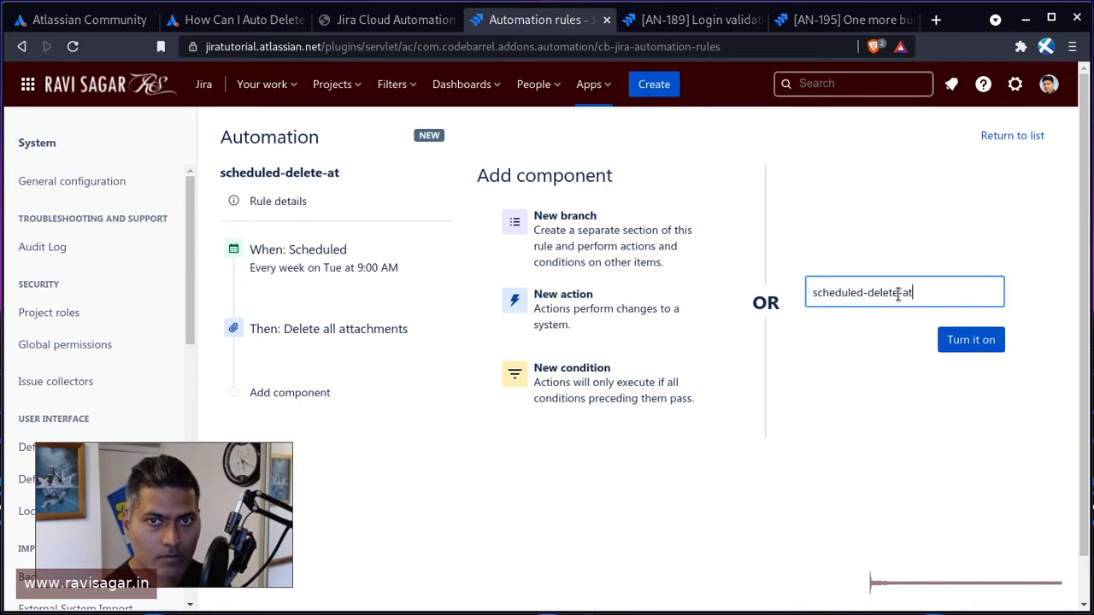
{"action": "left_click", "coordinate": [967, 342]}
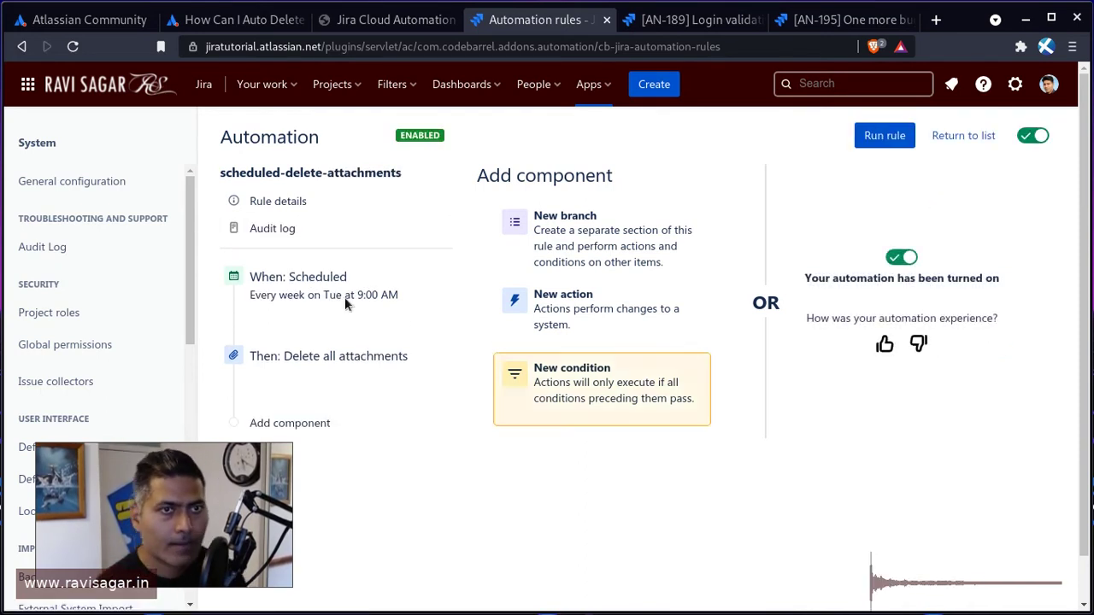
- Review the settings of the rule's scheduled trigger and its action that deletes all attachments
{"action": "left_click", "coordinate": [298, 279]}
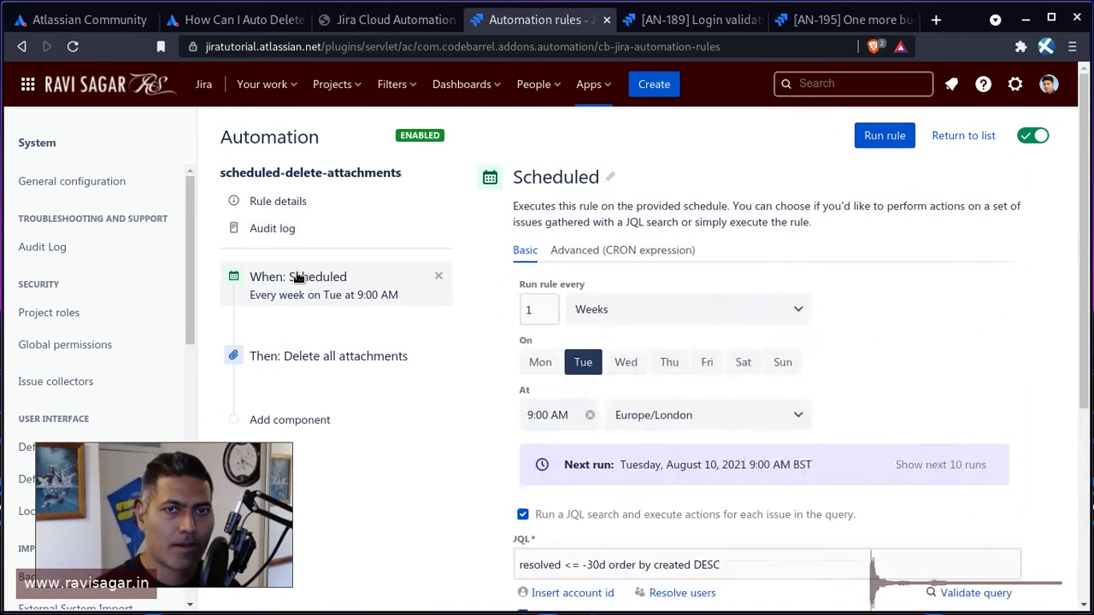
{"action": "scroll", "coordinate": [854, 372], "scroll_direction": "down", "scroll_amount": 3}
{"action": "scroll", "coordinate": [854, 371], "scroll_direction": "up", "scroll_amount": 2}
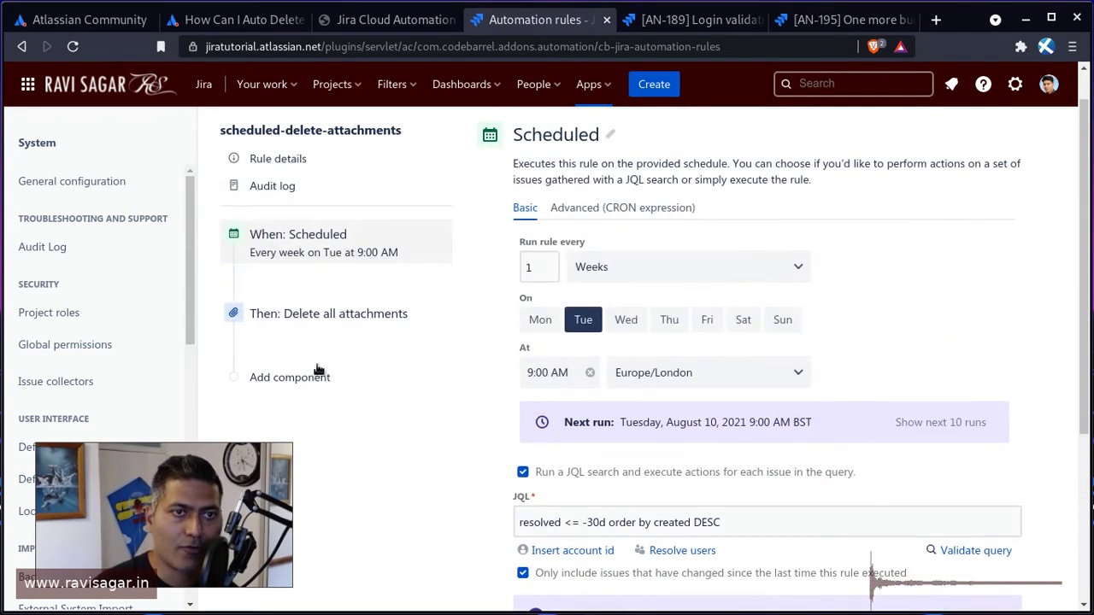
{"action": "left_click", "coordinate": [321, 315]}
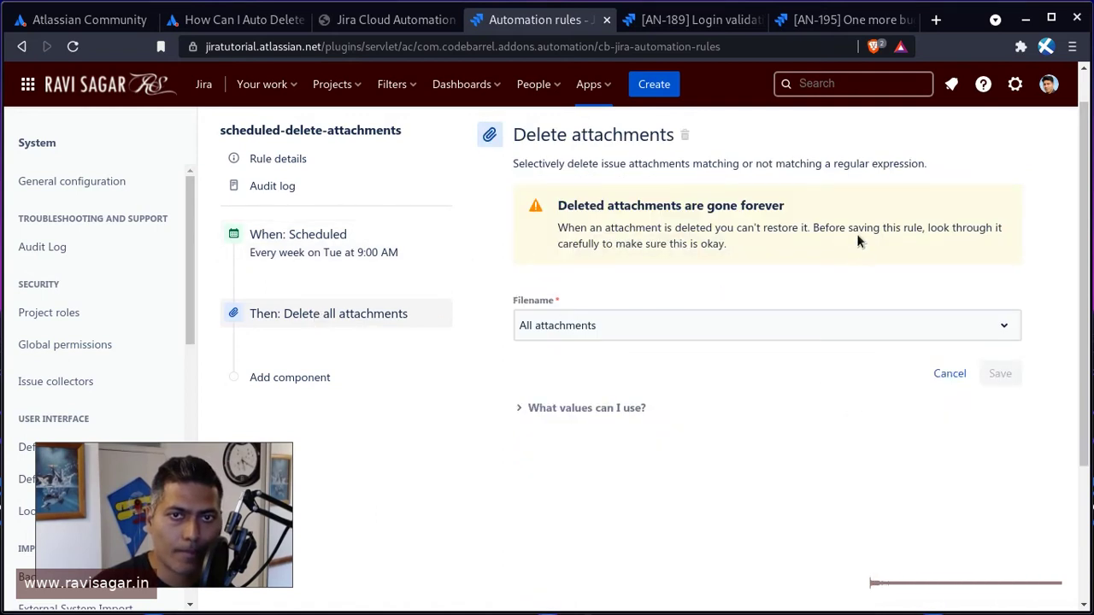
{"action": "left_click", "coordinate": [338, 248]}
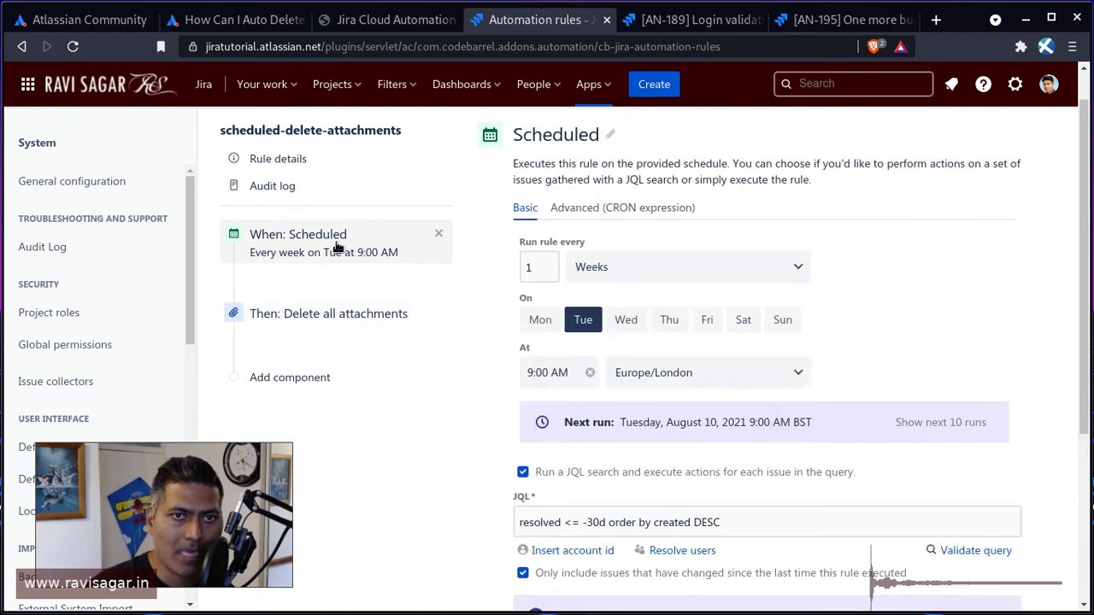
- Look at issue AN-189, then open and refresh the automation rule's audit log
{"action": "left_click", "coordinate": [675, 21]}
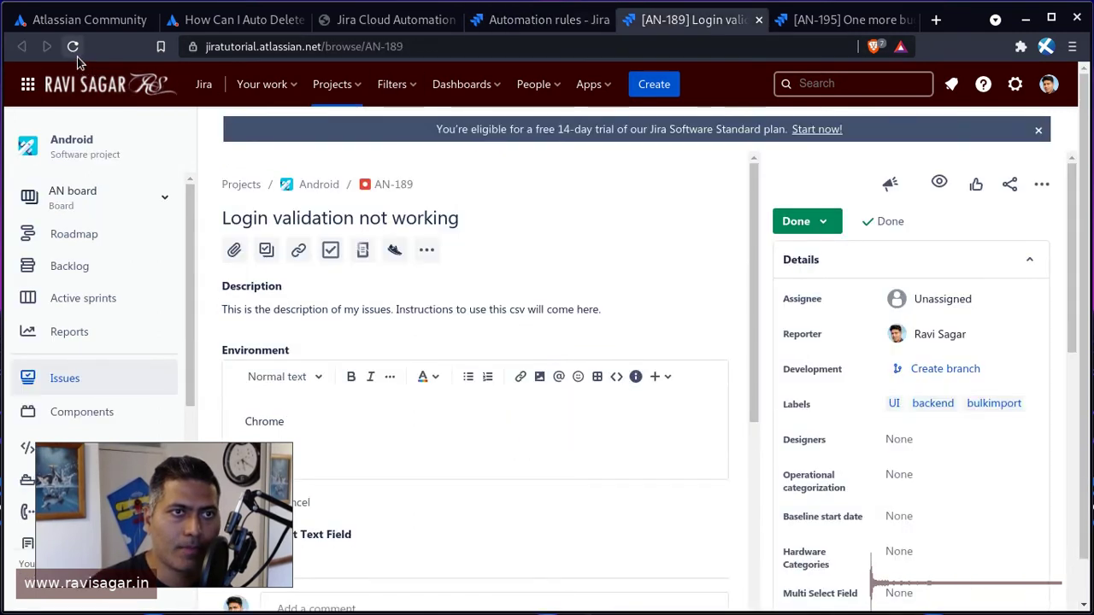
{"action": "left_click", "coordinate": [537, 20]}
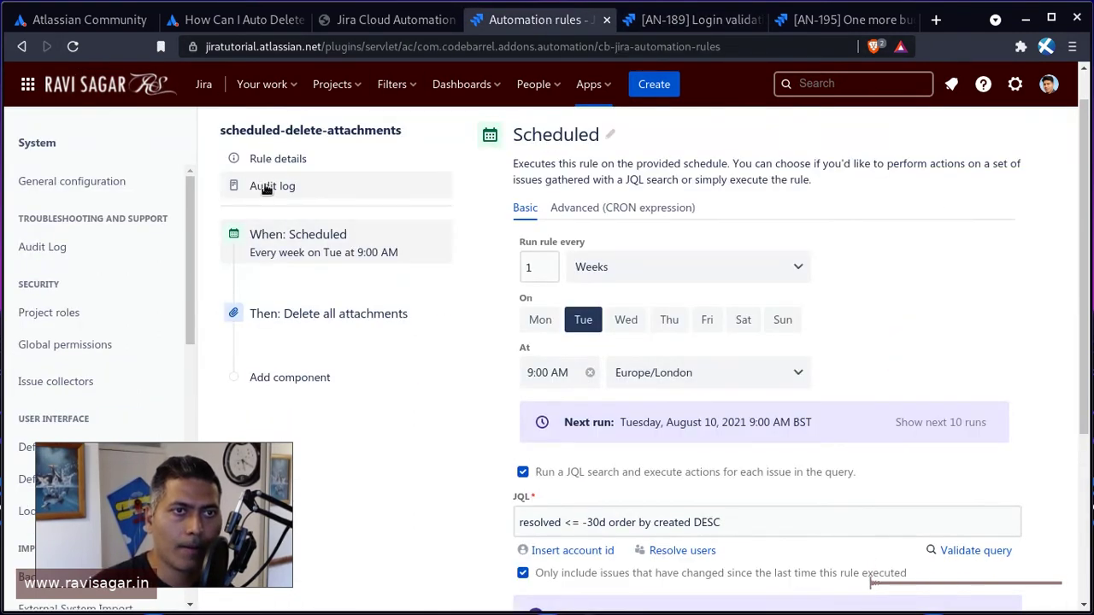
{"action": "left_click", "coordinate": [267, 186]}
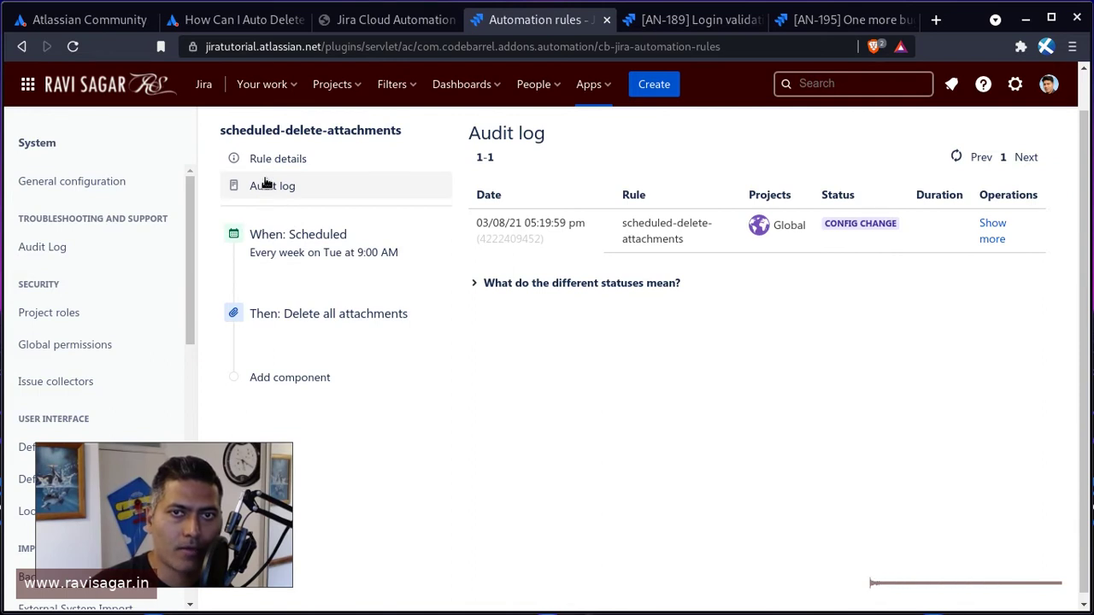
{"action": "left_click", "coordinate": [957, 158]}
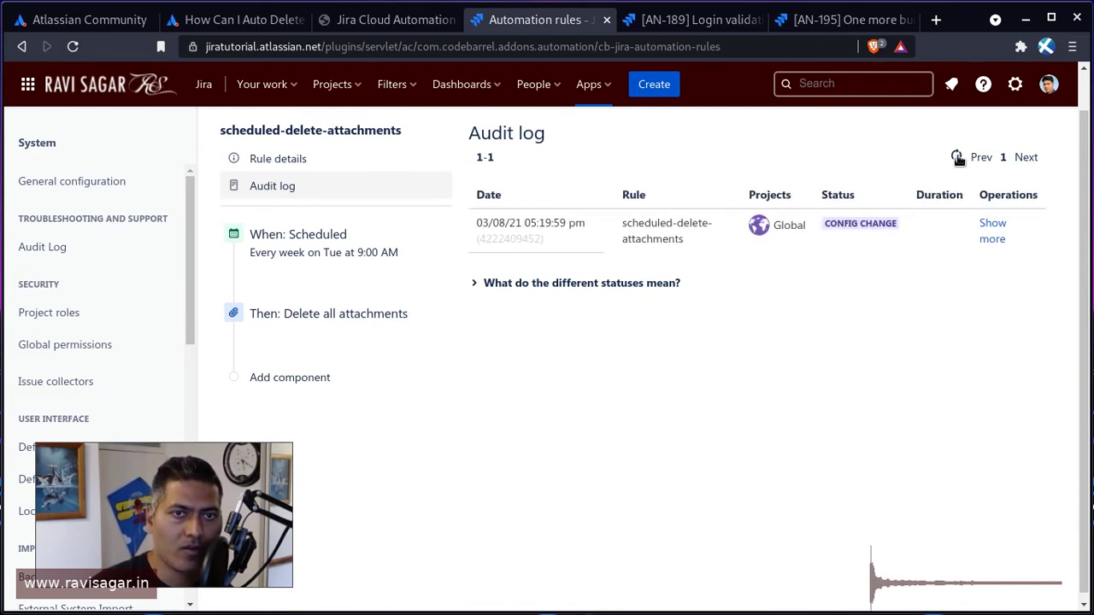
- Try to set the rule's scheduled trigger to run every 1 minute, save it and publish the changes
{"action": "left_click", "coordinate": [332, 237]}
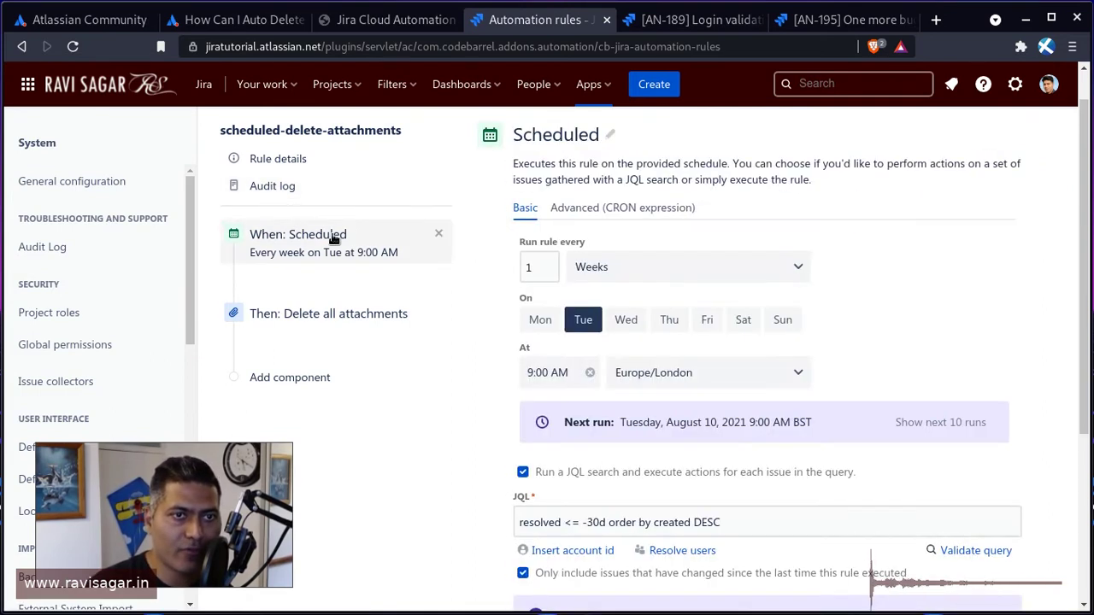
{"action": "left_click", "coordinate": [624, 268]}
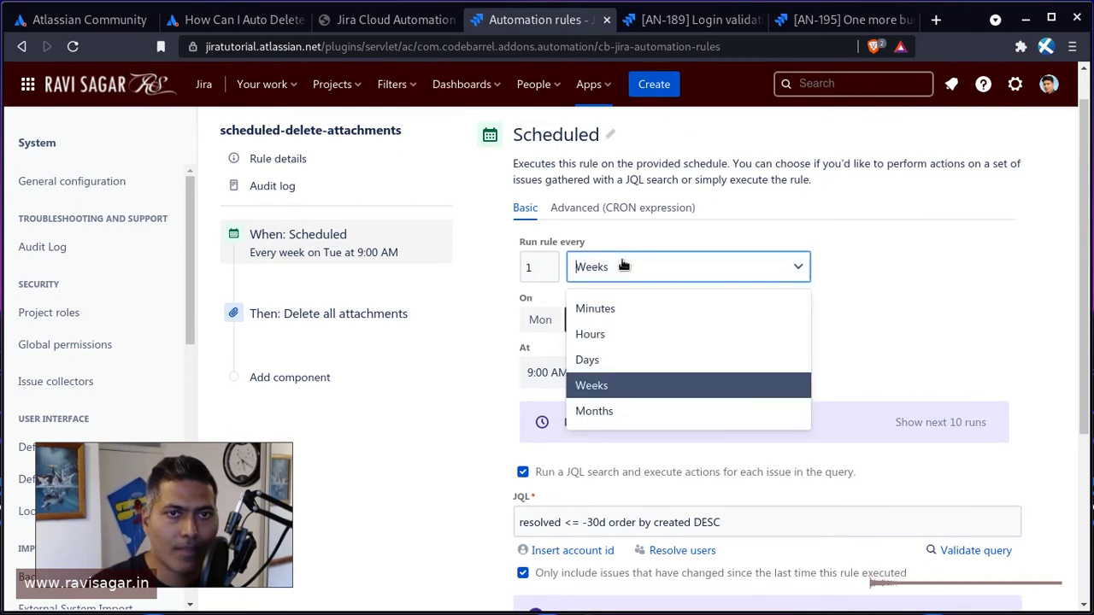
{"action": "left_click", "coordinate": [605, 307]}
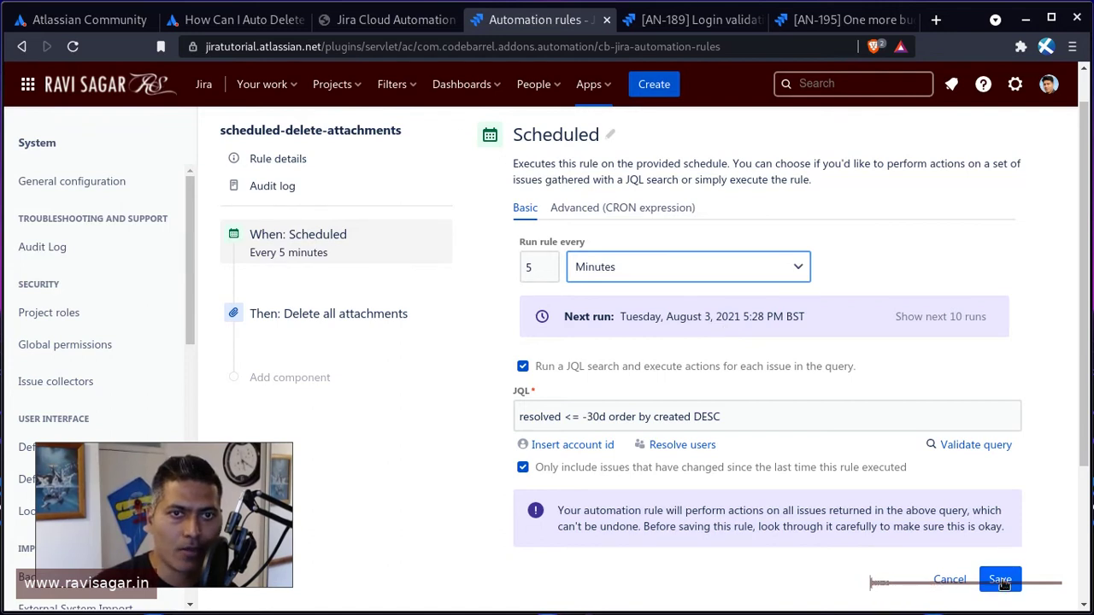
{"action": "double_click", "coordinate": [544, 267]}
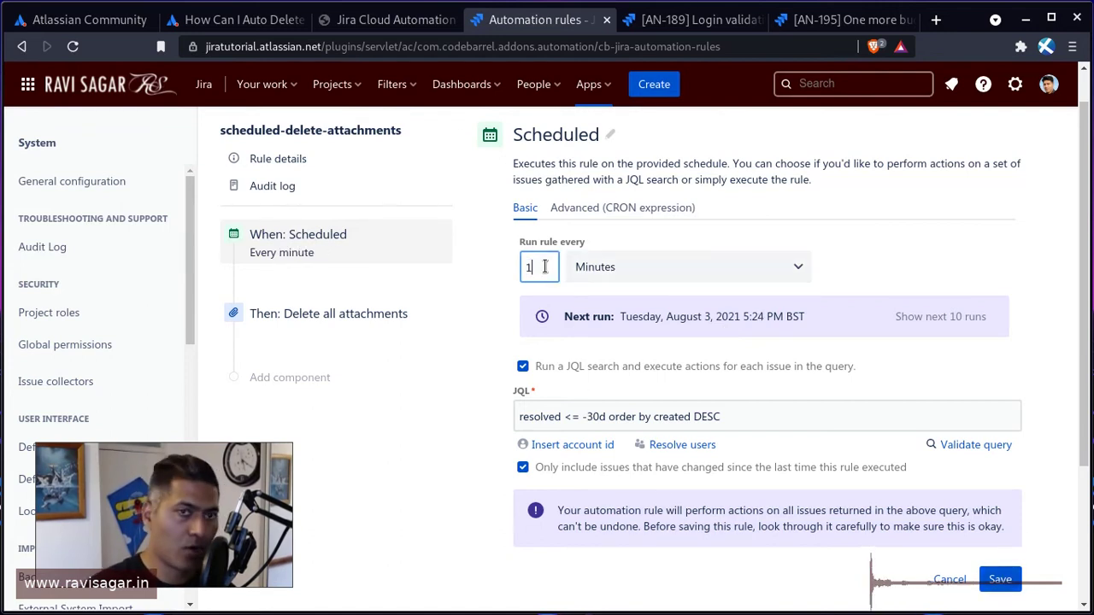
{"action": "left_click", "coordinate": [1000, 580]}
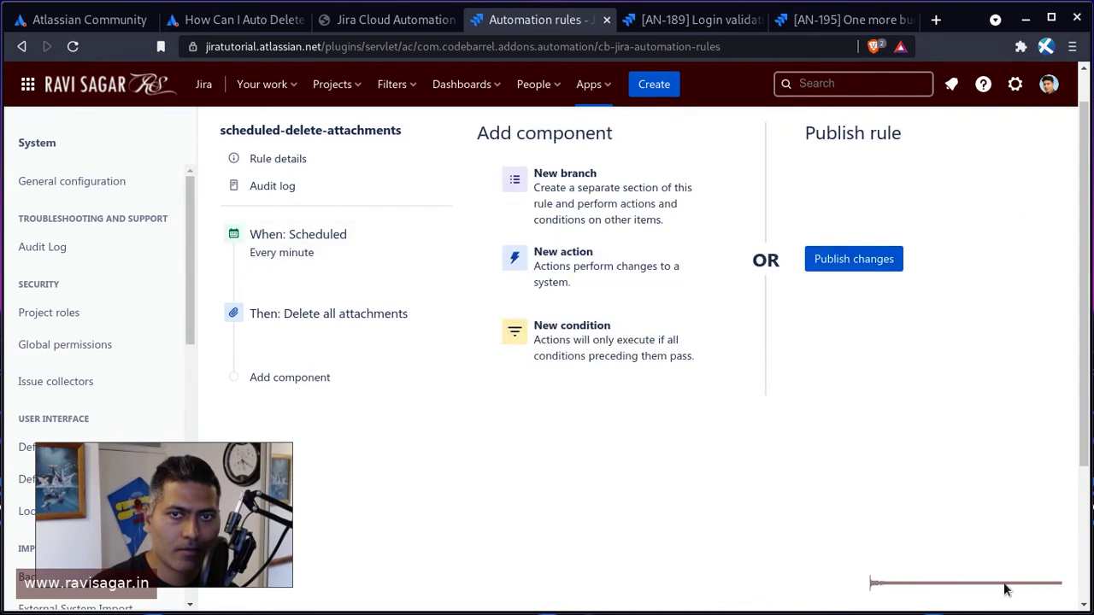
{"action": "left_click", "coordinate": [854, 260]}
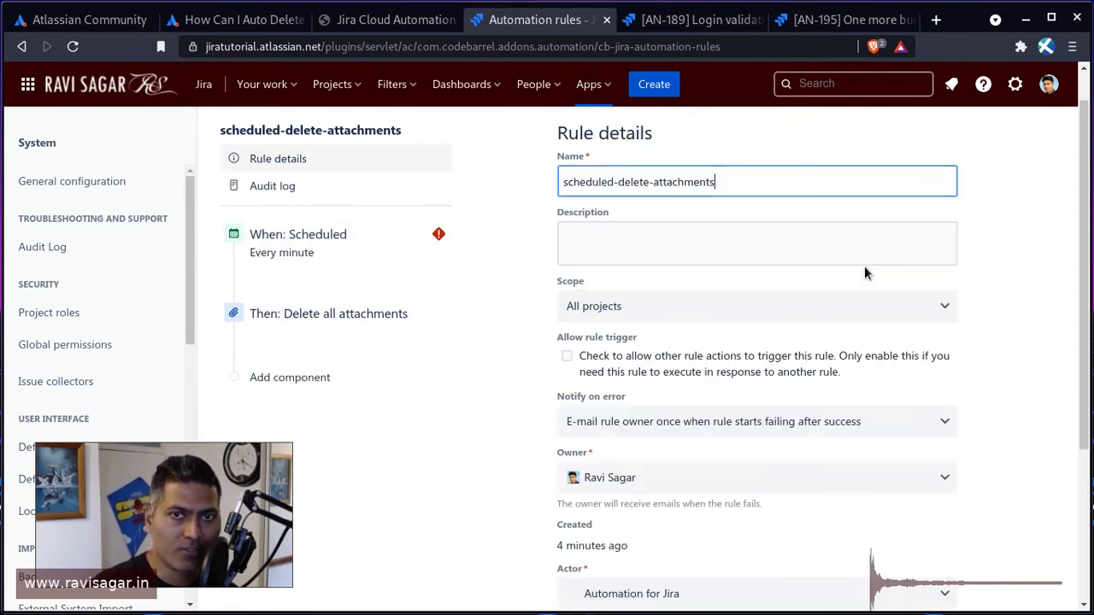
- Set the scheduled trigger's interval to 5 minutes, save the trigger and publish the rule changes
{"action": "left_click", "coordinate": [285, 254]}
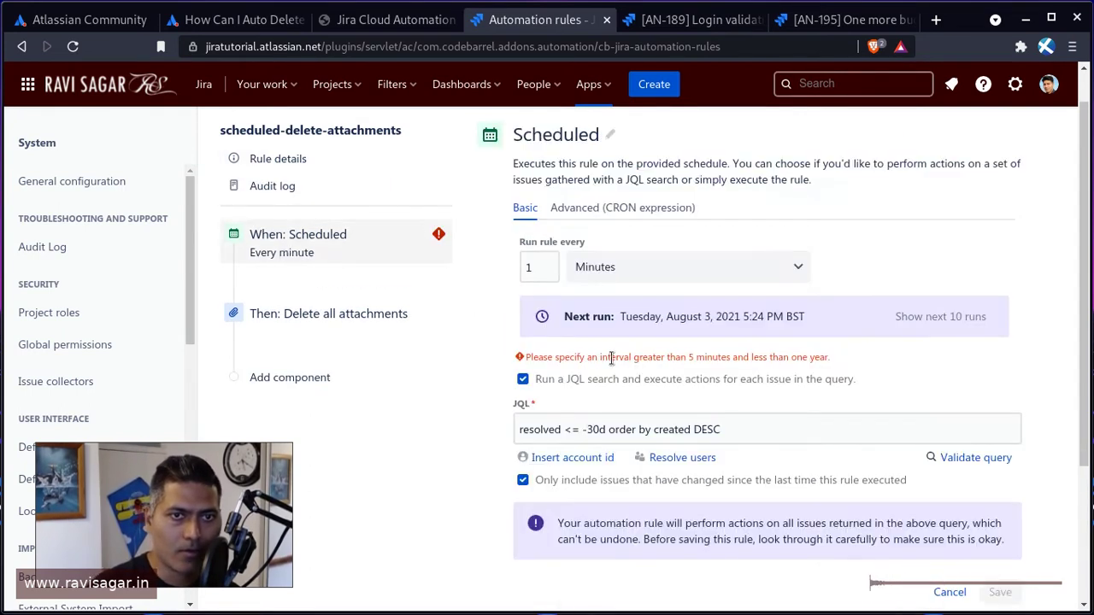
{"action": "double_click", "coordinate": [546, 265]}
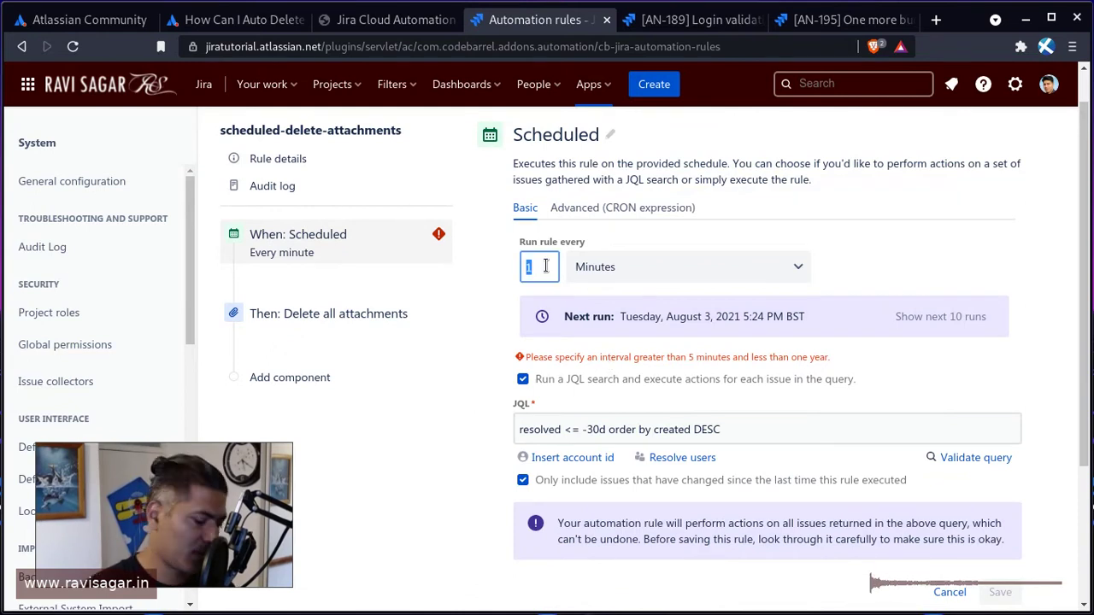
{"action": "type", "text": "5"}
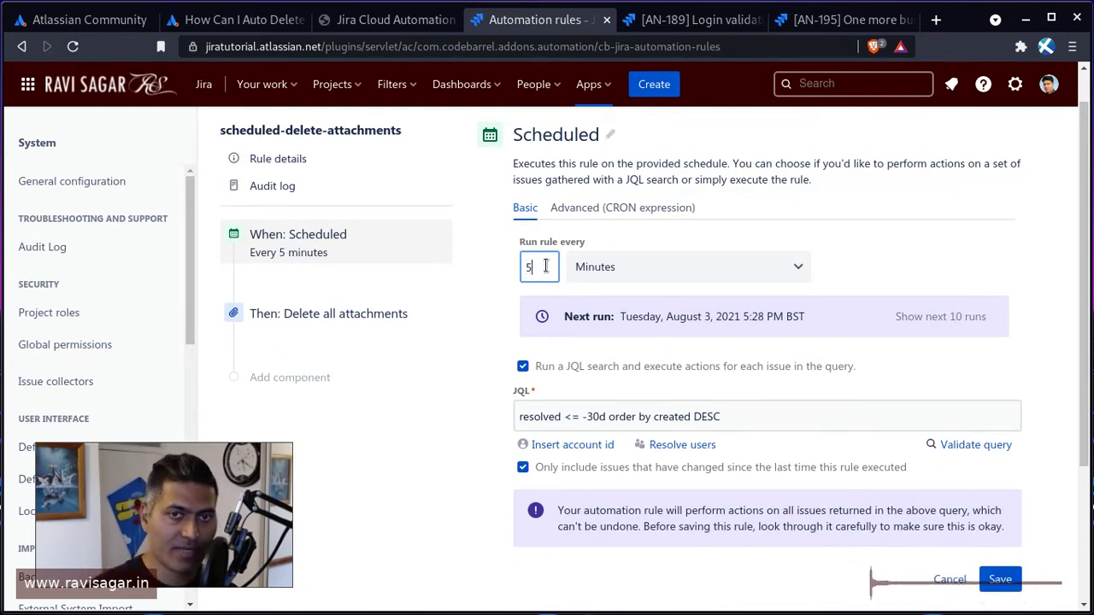
{"action": "left_click", "coordinate": [1001, 577]}
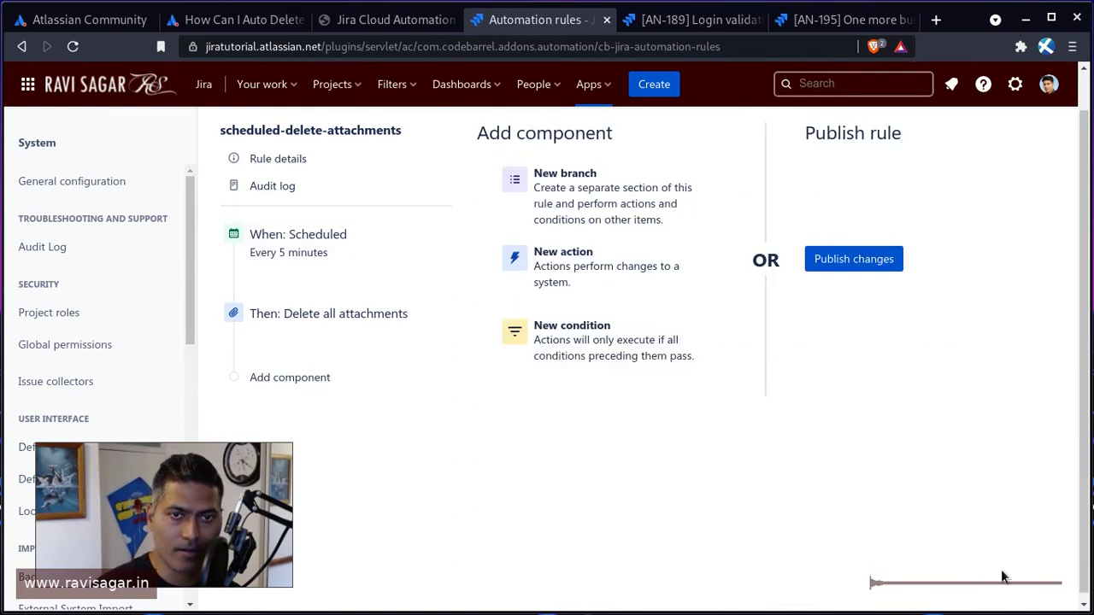
{"action": "left_click", "coordinate": [850, 259]}
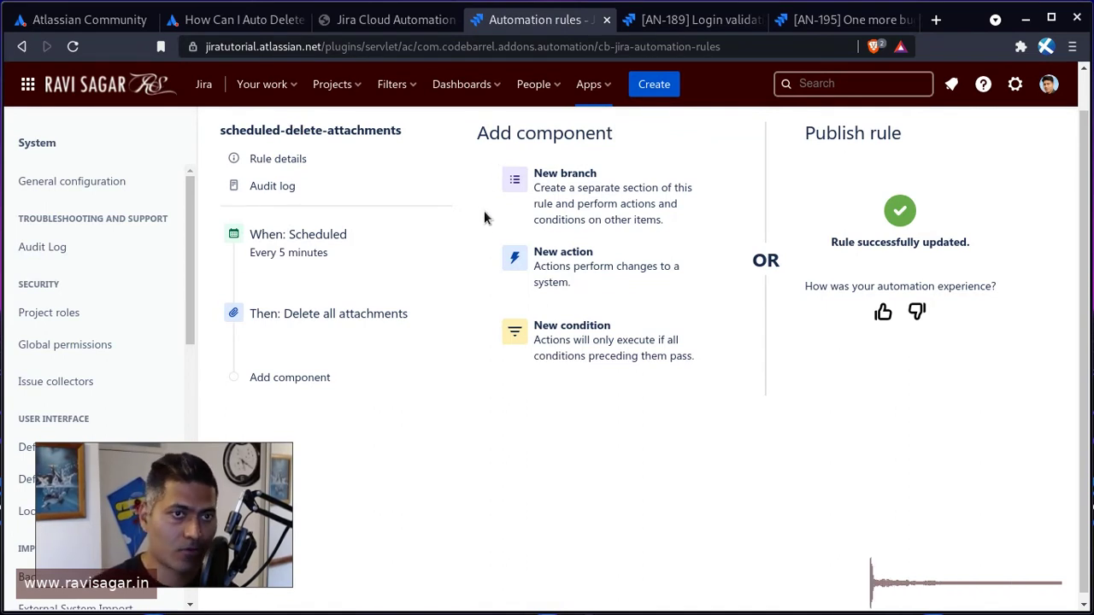
- Check the rule's refreshed audit log and review its delete action and the scheduled trigger's next 10 runs
{"action": "left_click", "coordinate": [288, 190]}
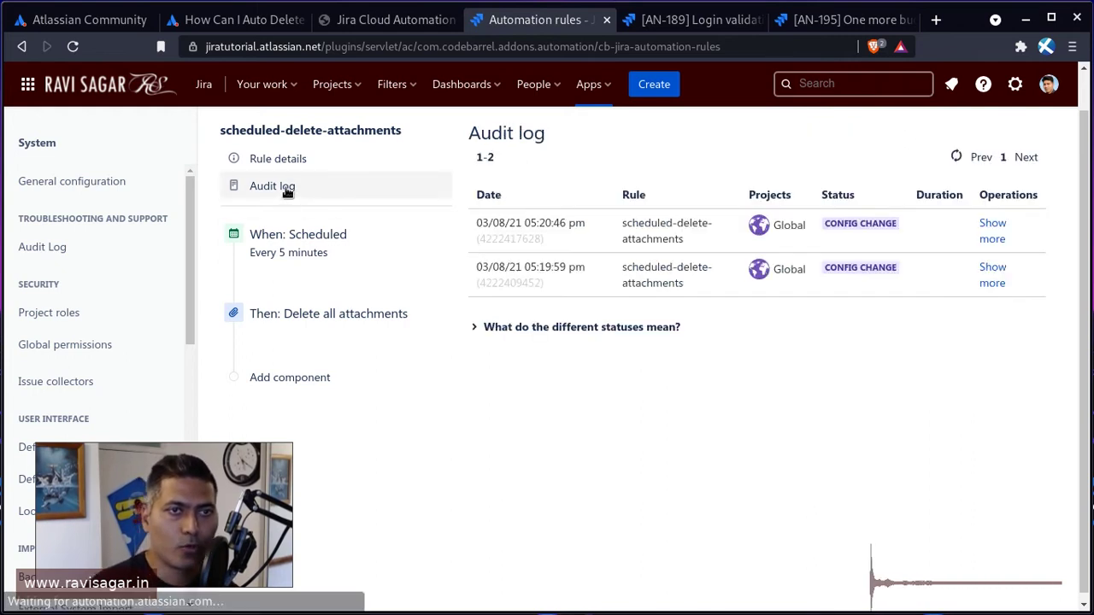
{"action": "left_click", "coordinate": [957, 157]}
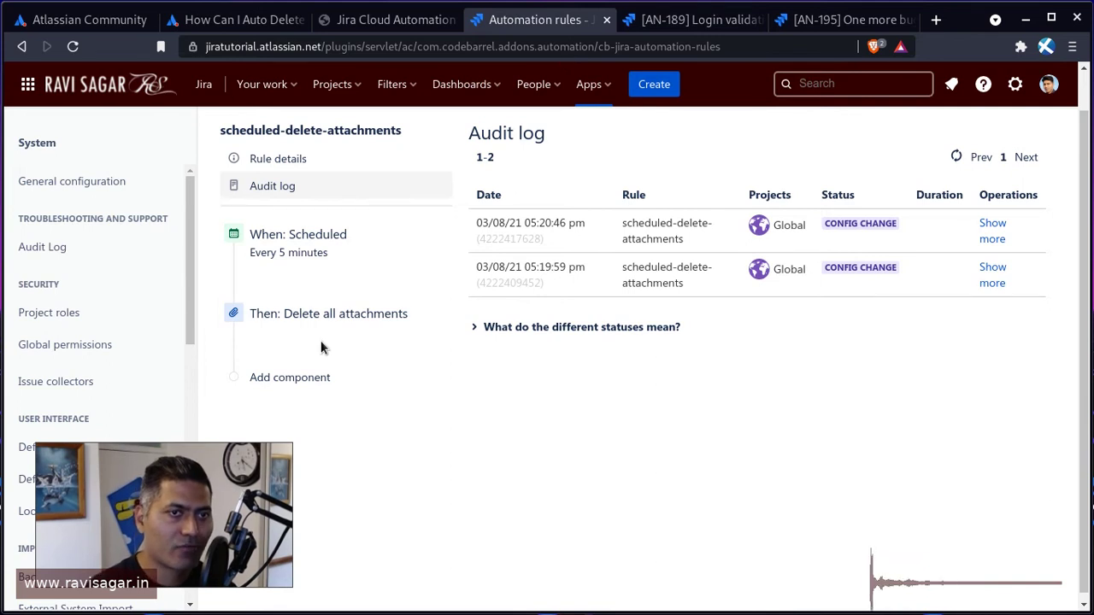
{"action": "left_click", "coordinate": [318, 315]}
{"action": "left_click", "coordinate": [340, 237]}
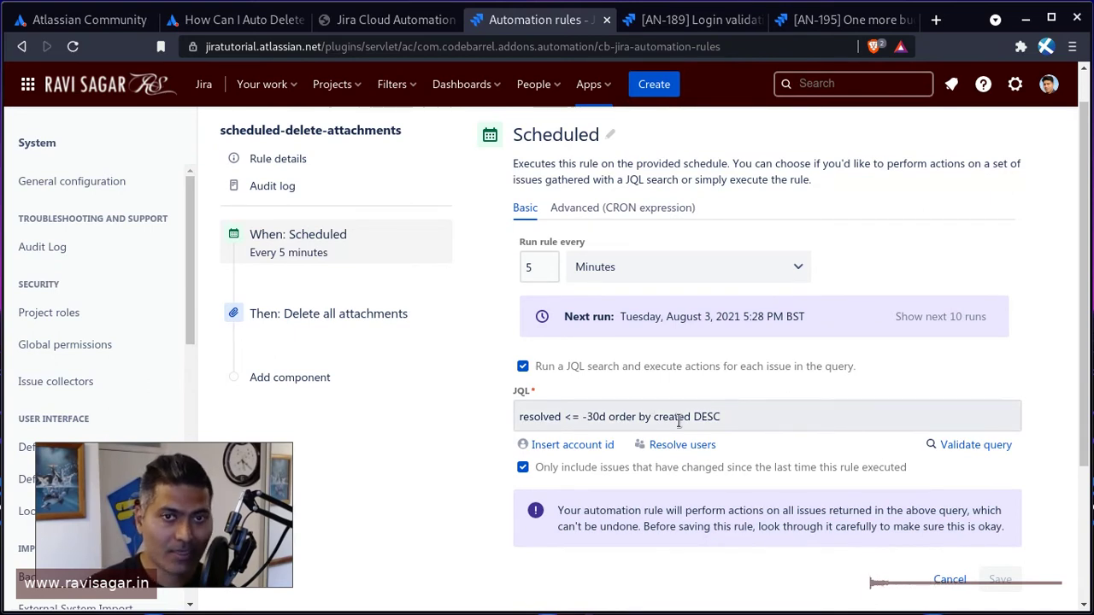
{"action": "left_click", "coordinate": [944, 318]}
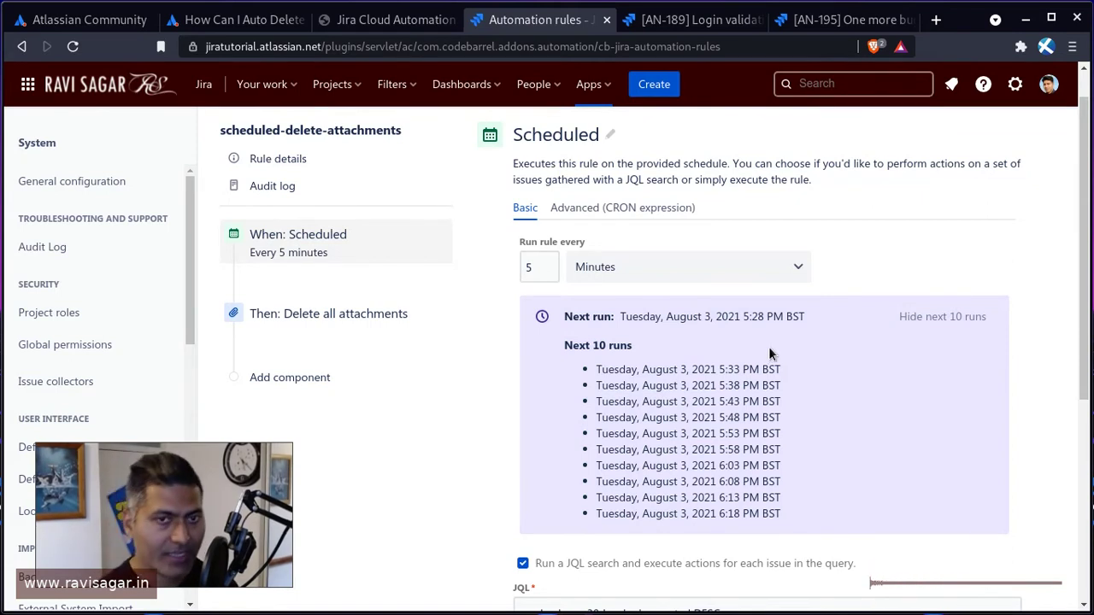
{"action": "left_click", "coordinate": [287, 185]}
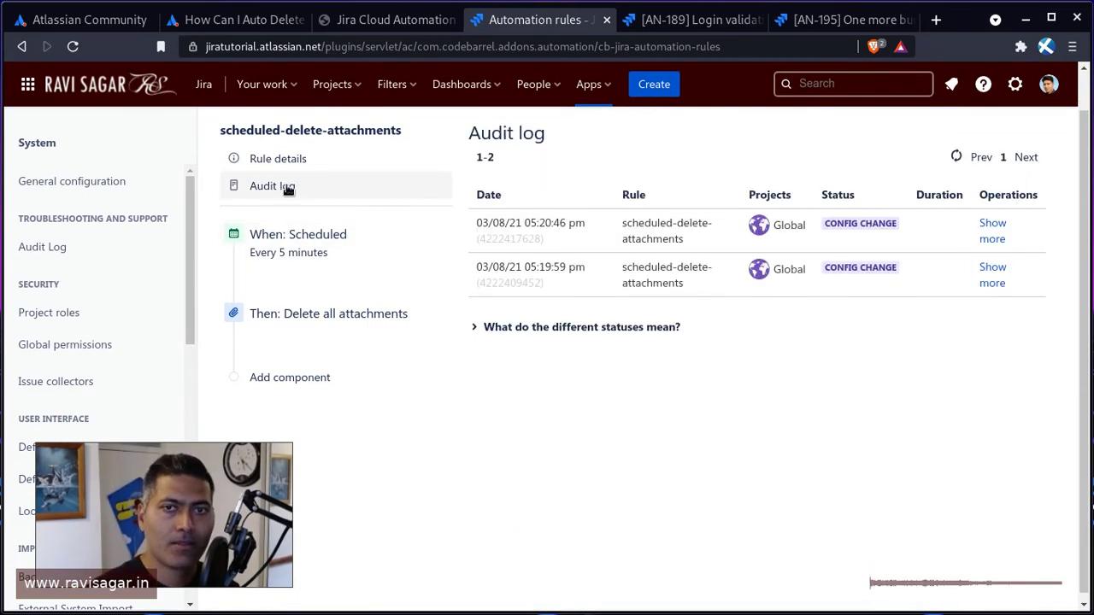
- Read the Atlassian Community answer on auto-deleting issues and view the Jira Cloud Automation delete attachments video page
{"action": "left_click", "coordinate": [255, 24]}
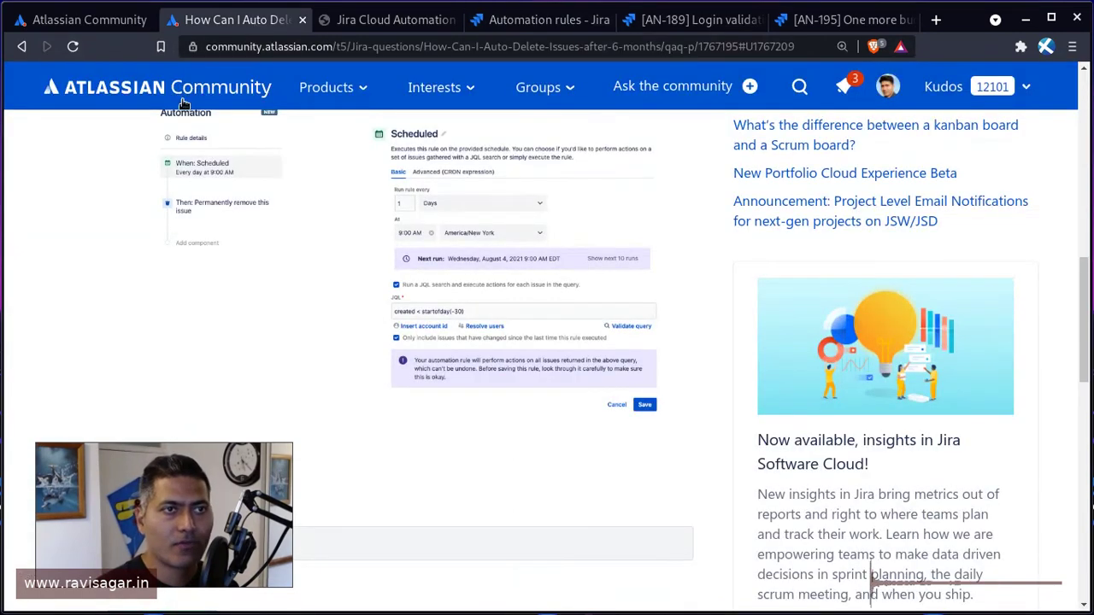
{"action": "left_click", "coordinate": [166, 506]}
{"action": "left_click_drag", "start_coordinate": [166, 506], "coordinate": [915, 502]}
{"action": "left_click", "coordinate": [215, 303]}
{"action": "scroll", "coordinate": [215, 304], "scroll_direction": "up", "scroll_amount": 1}
{"action": "scroll", "coordinate": [214, 304], "scroll_direction": "down", "scroll_amount": 8}
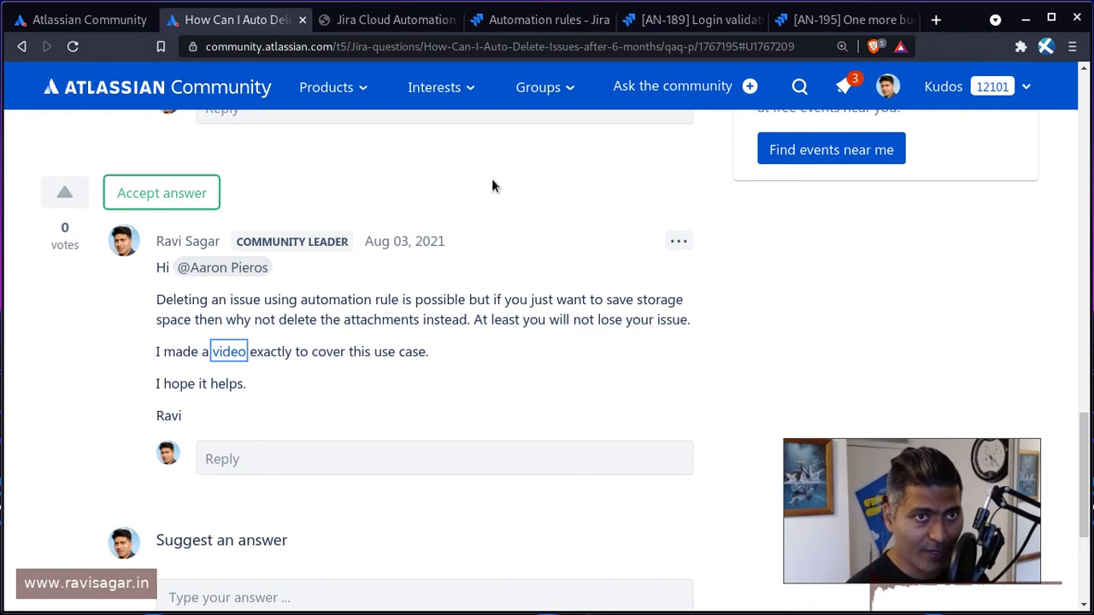
{"action": "left_click", "coordinate": [357, 12]}
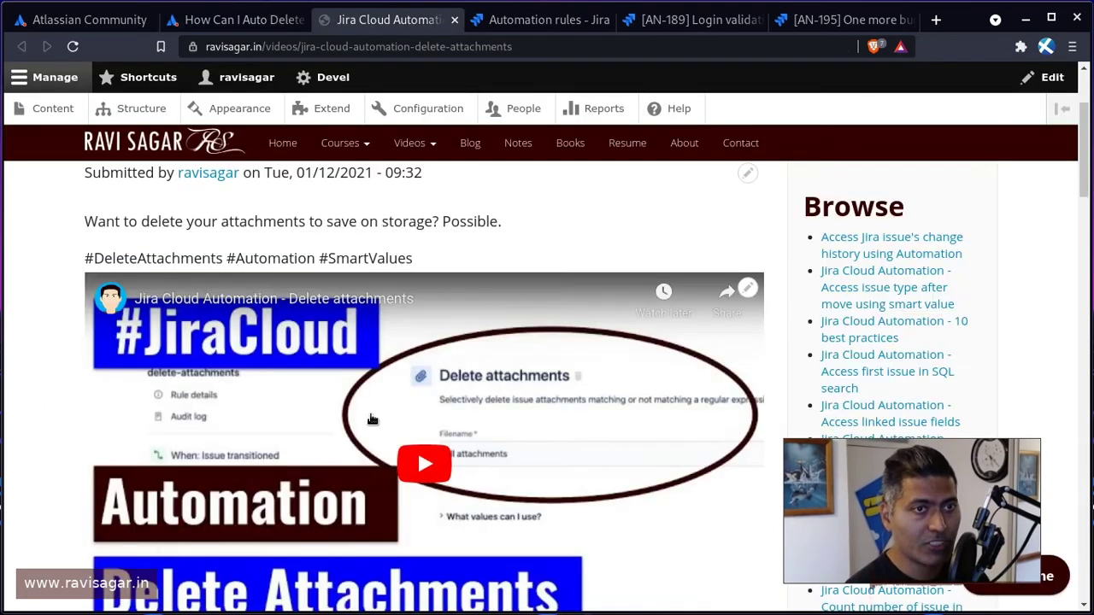
{"action": "scroll", "coordinate": [357, 372], "scroll_direction": "down", "scroll_amount": 2}
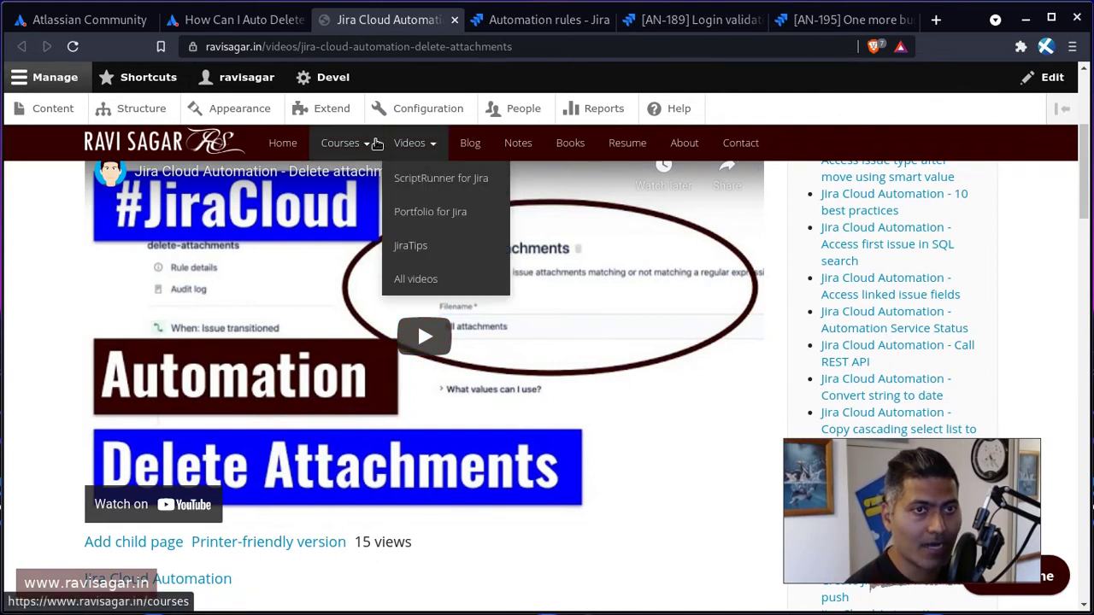
- Search the Mastering Jira REST API course page for "attachment" in a separate tab, look through the matches and close the tab
{"action": "mouse_move", "coordinate": [377, 143]}
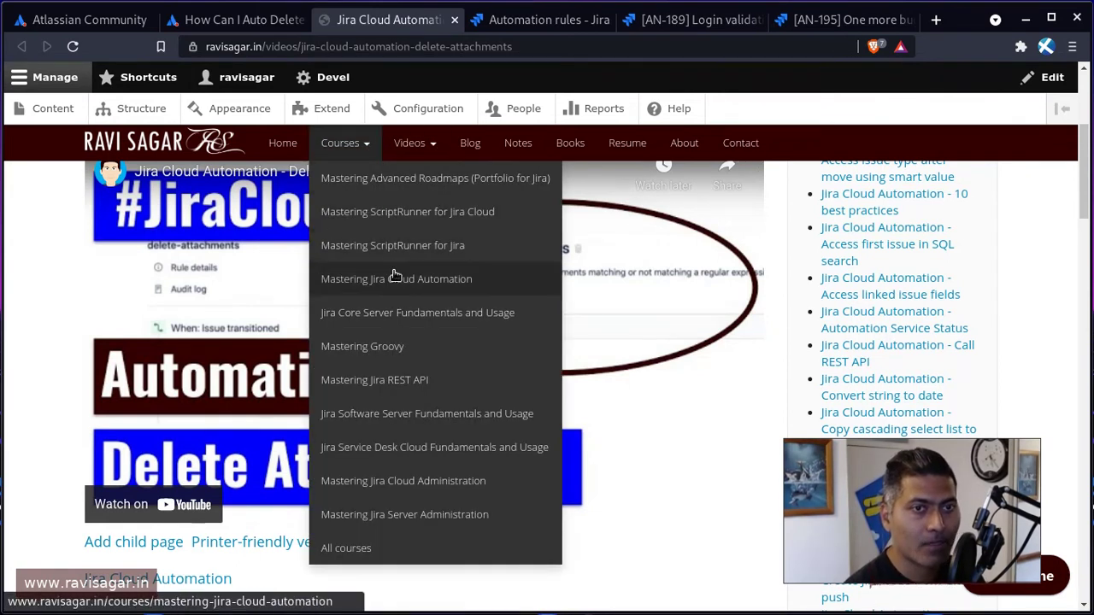
{"action": "middle_click", "coordinate": [391, 384]}
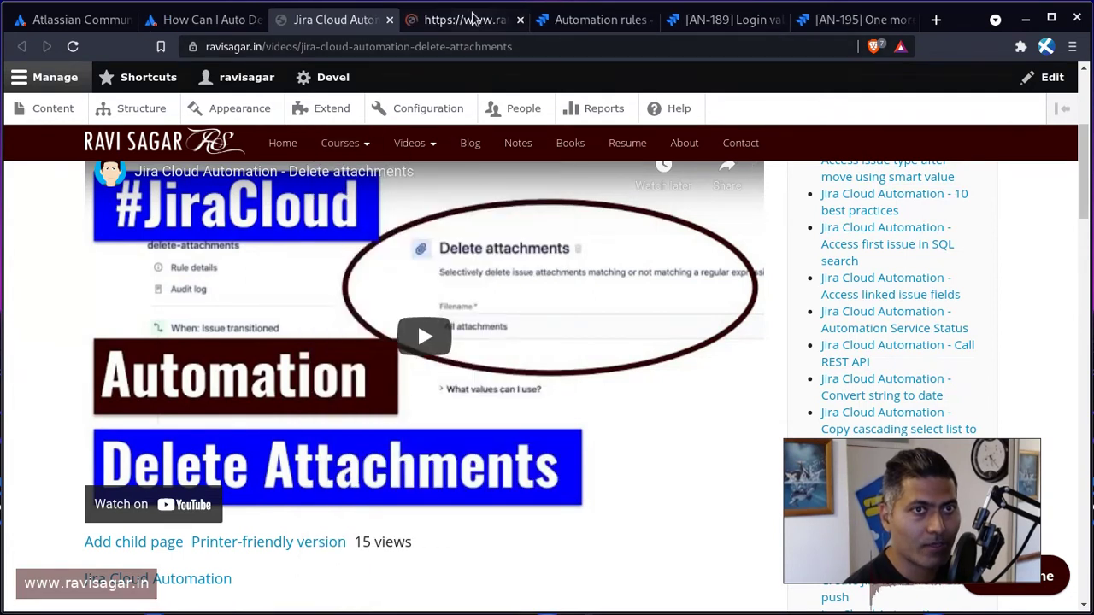
{"action": "left_click", "coordinate": [472, 18]}
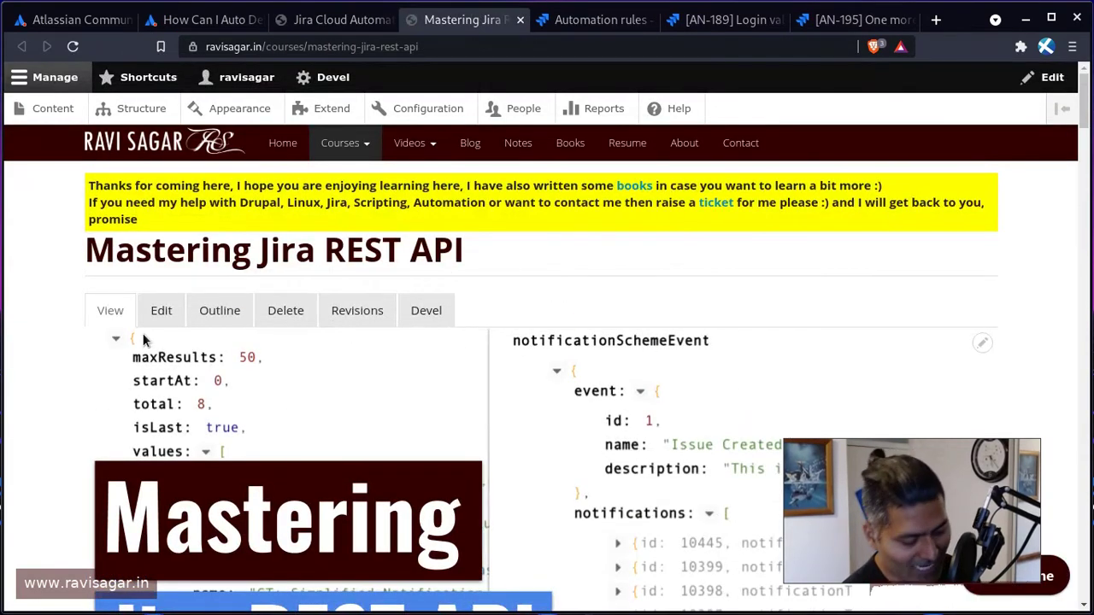
{"action": "key", "text": "ctrl+f"}
{"action": "type", "text": "atta"}
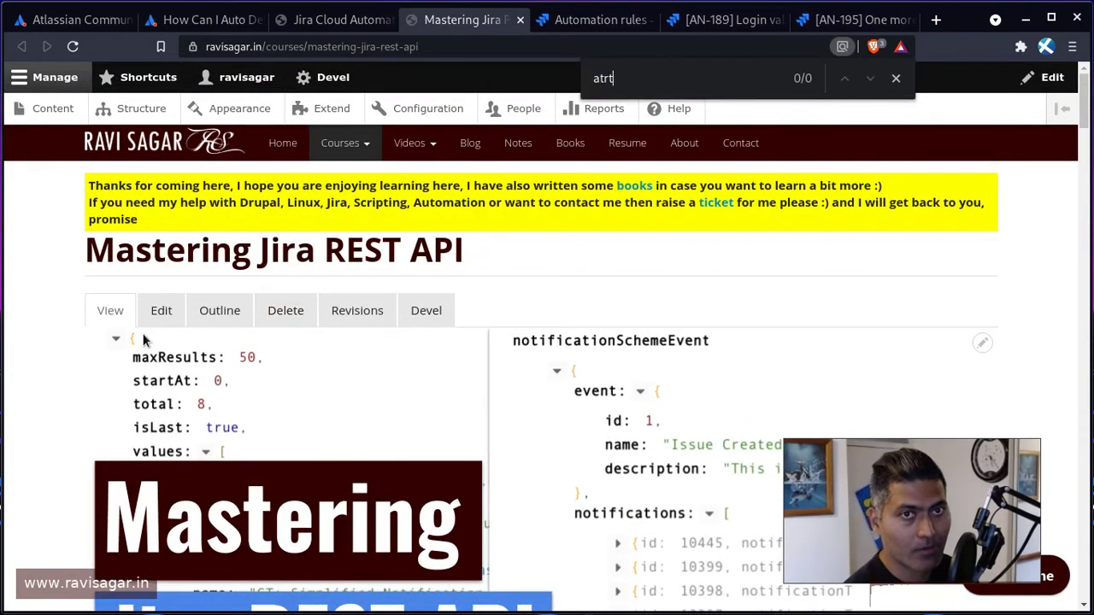
{"action": "type", "text": "che"}
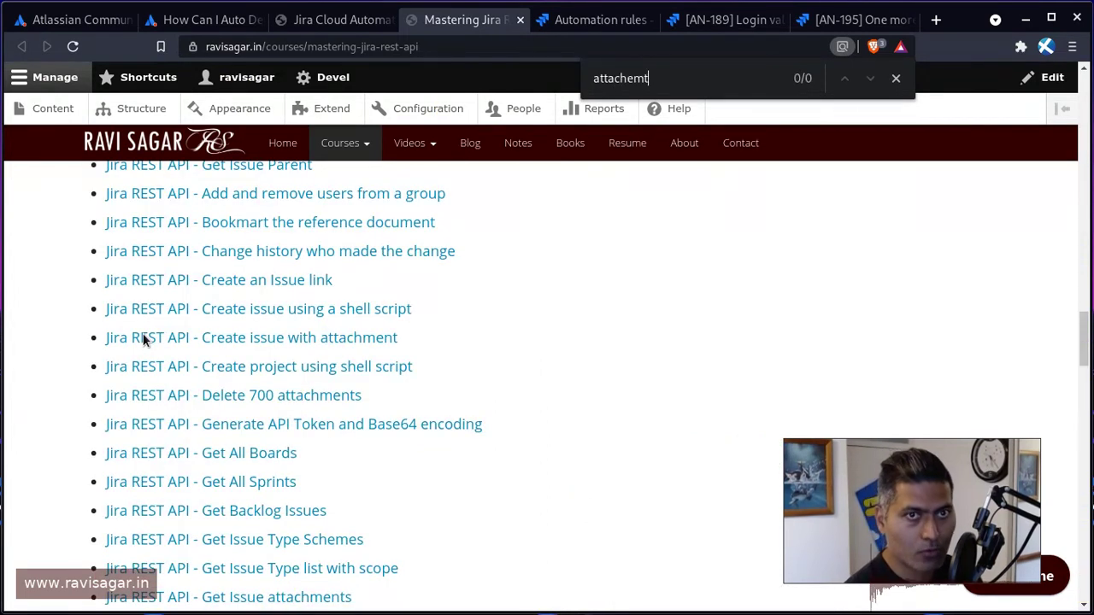
{"action": "key", "text": "BackSpace"}
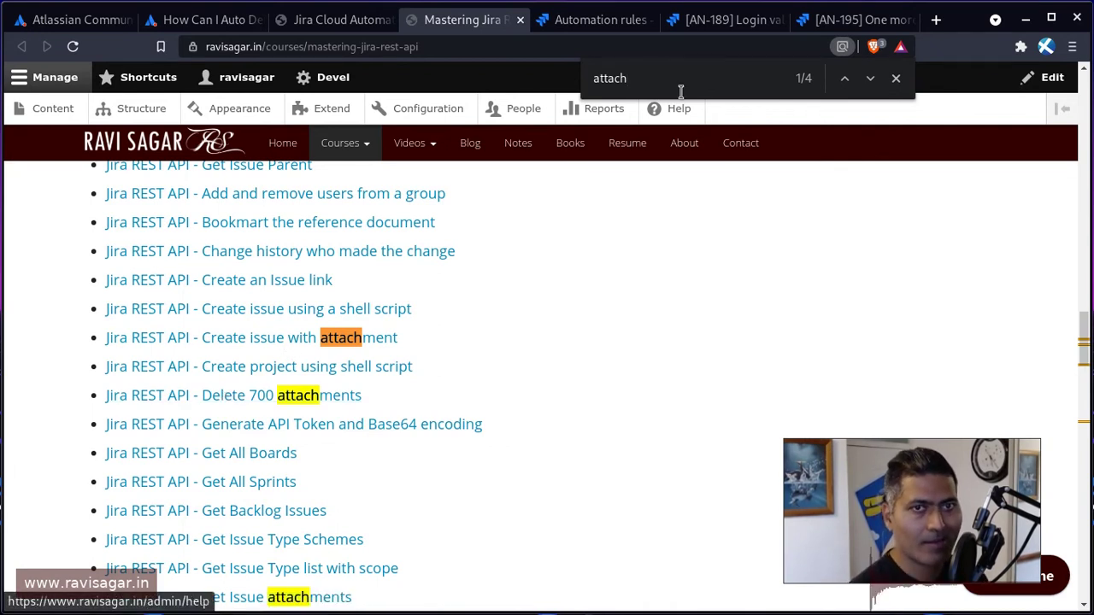
{"action": "type", "text": "ment"}
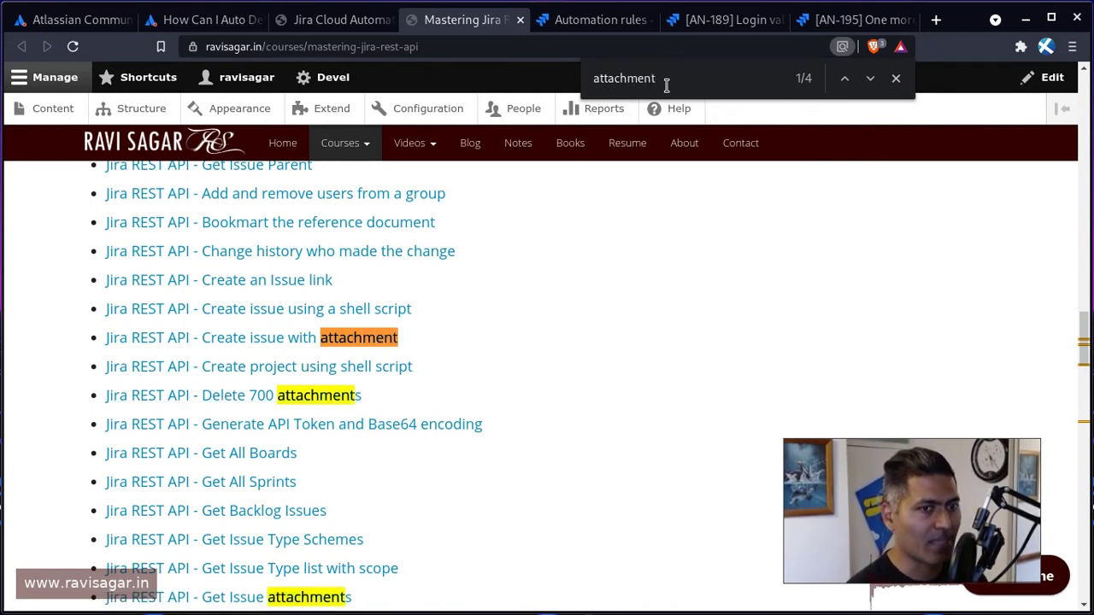
{"action": "scroll", "coordinate": [542, 362], "scroll_direction": "down", "scroll_amount": 4}
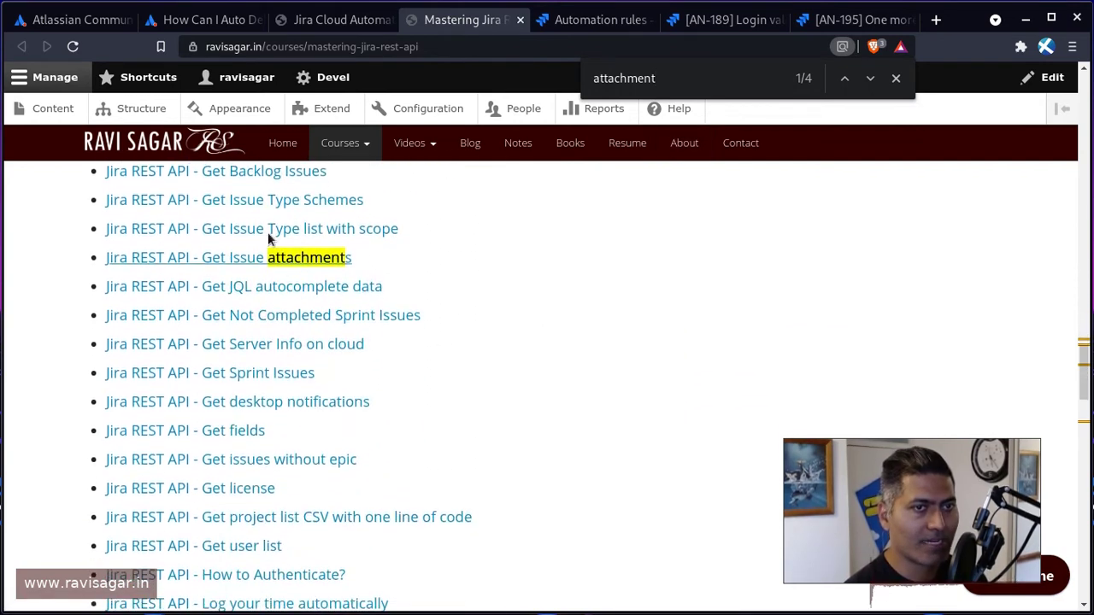
{"action": "scroll", "coordinate": [273, 278], "scroll_direction": "down", "scroll_amount": 6}
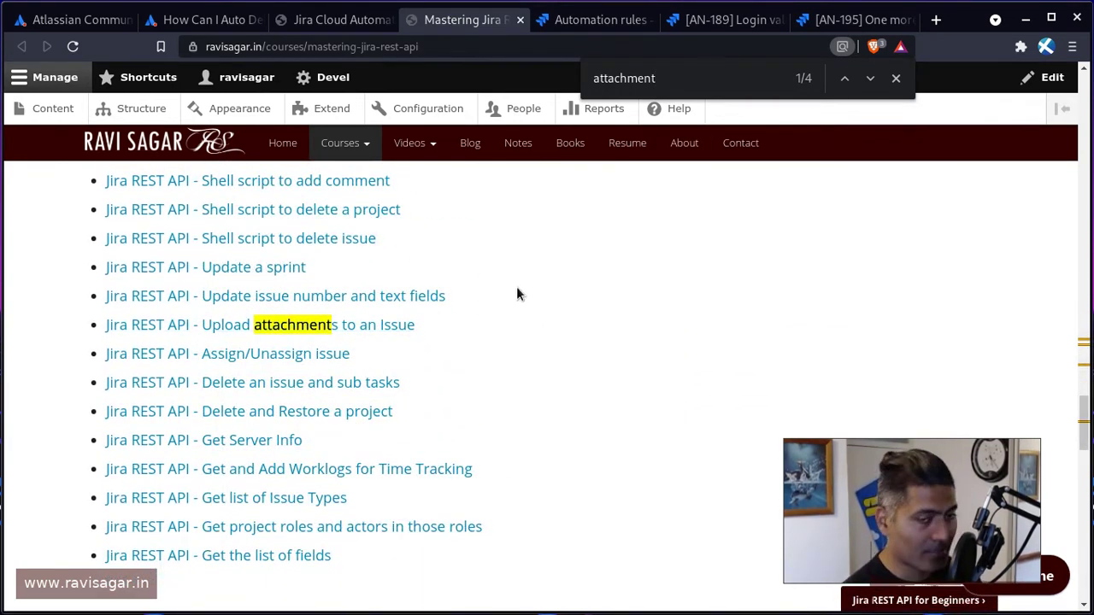
{"action": "key", "text": "ctrl+w"}
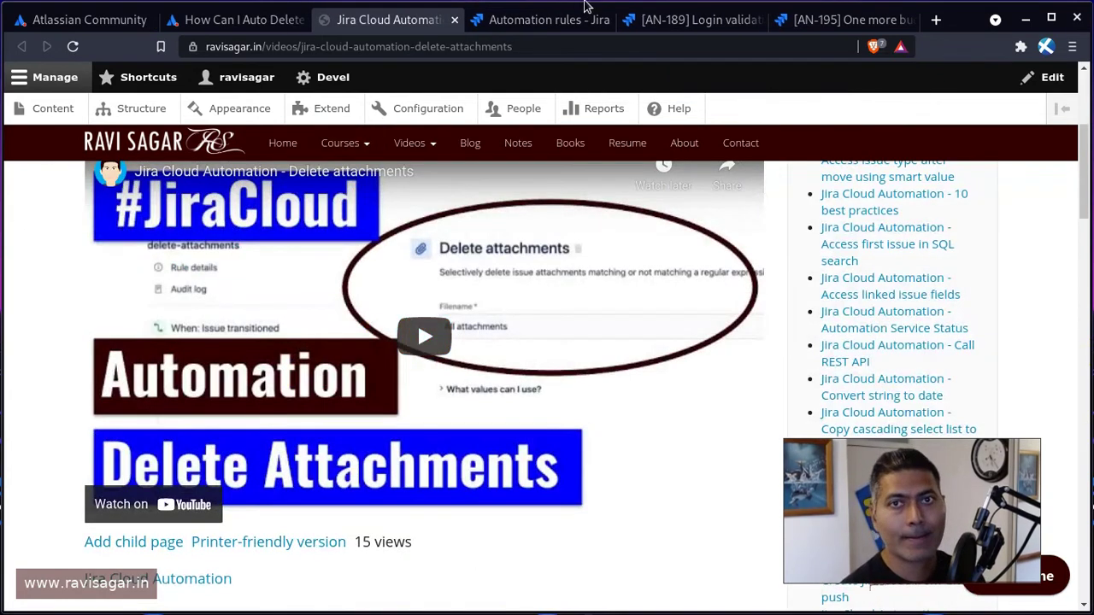
- Return to the automation rule, refresh its audit log and check the scheduled trigger's settings
{"action": "left_click", "coordinate": [547, 22]}
{"action": "left_click", "coordinate": [957, 156]}
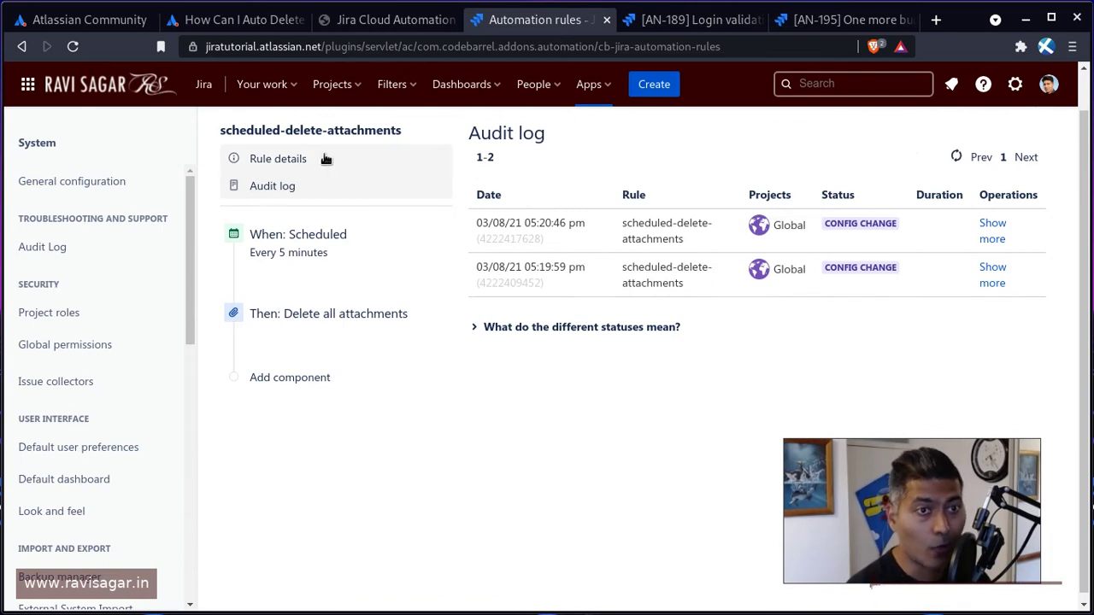
{"action": "left_click", "coordinate": [313, 254]}
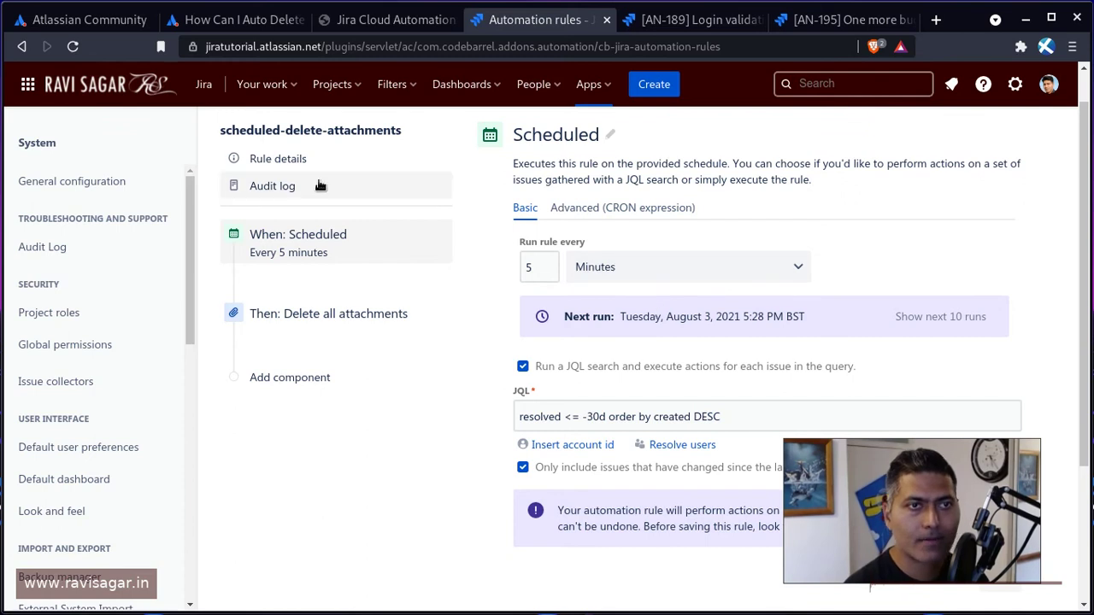
- Reload the automation rules page and filter the rules list by "delete"
{"action": "left_click", "coordinate": [73, 47]}
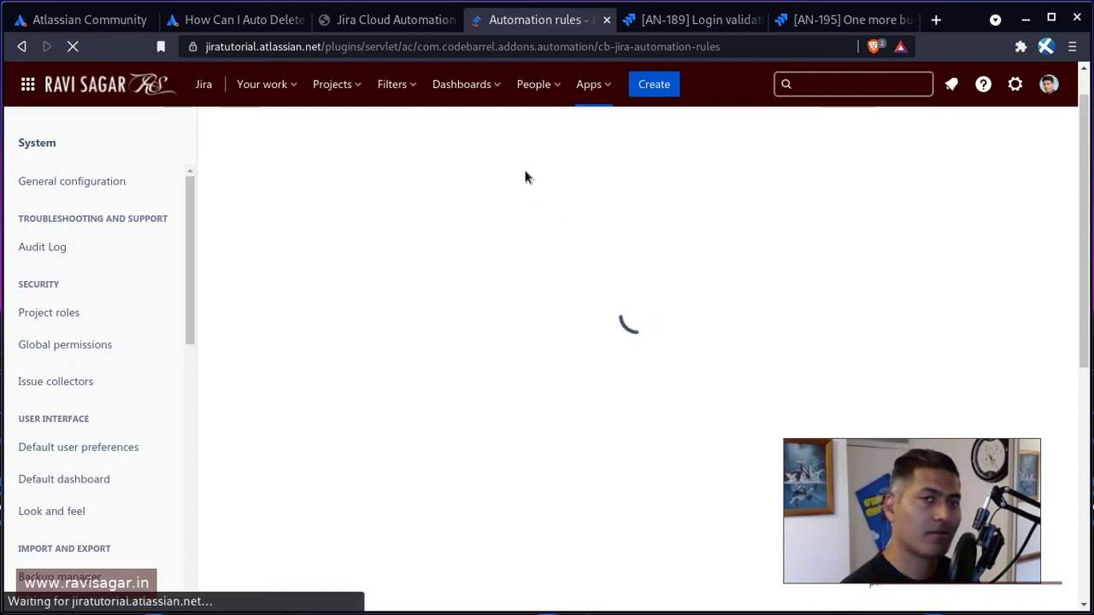
{"action": "key", "text": "super+f"}
{"action": "key", "text": "super+f"}
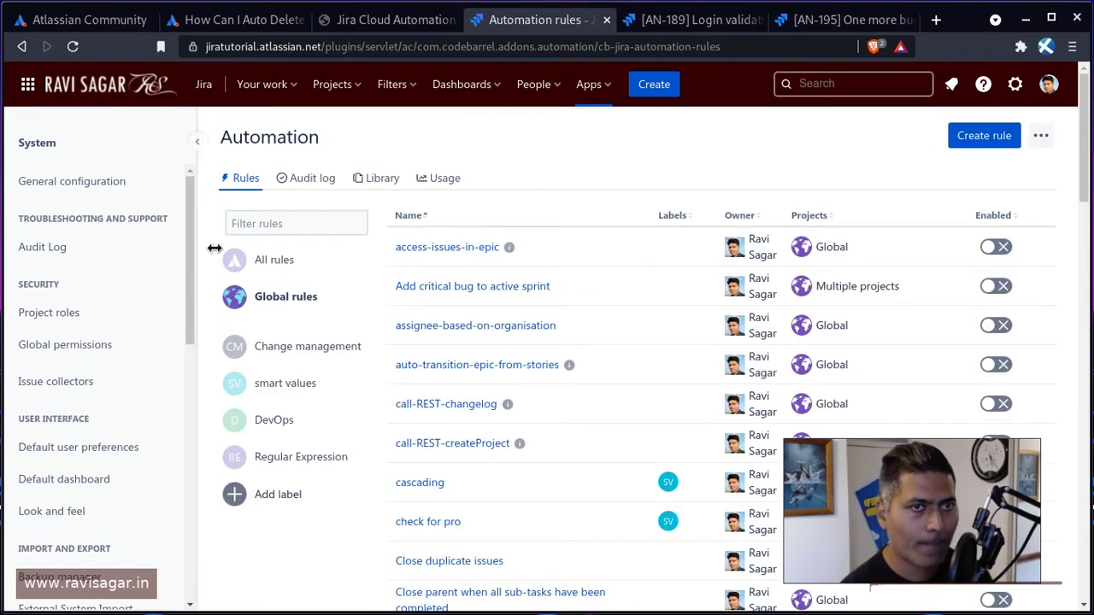
{"action": "left_click", "coordinate": [262, 221]}
{"action": "type", "text": "delete"}
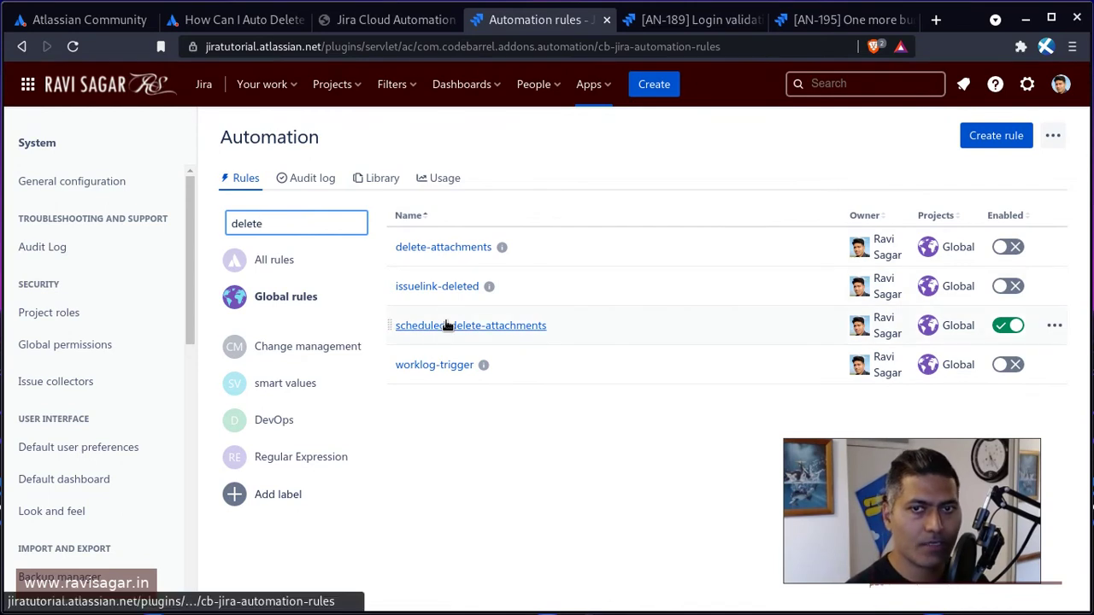
- Open the scheduled-delete-attachments rule, check its scheduled trigger and show the rule's audit log
{"action": "left_click", "coordinate": [1055, 325]}
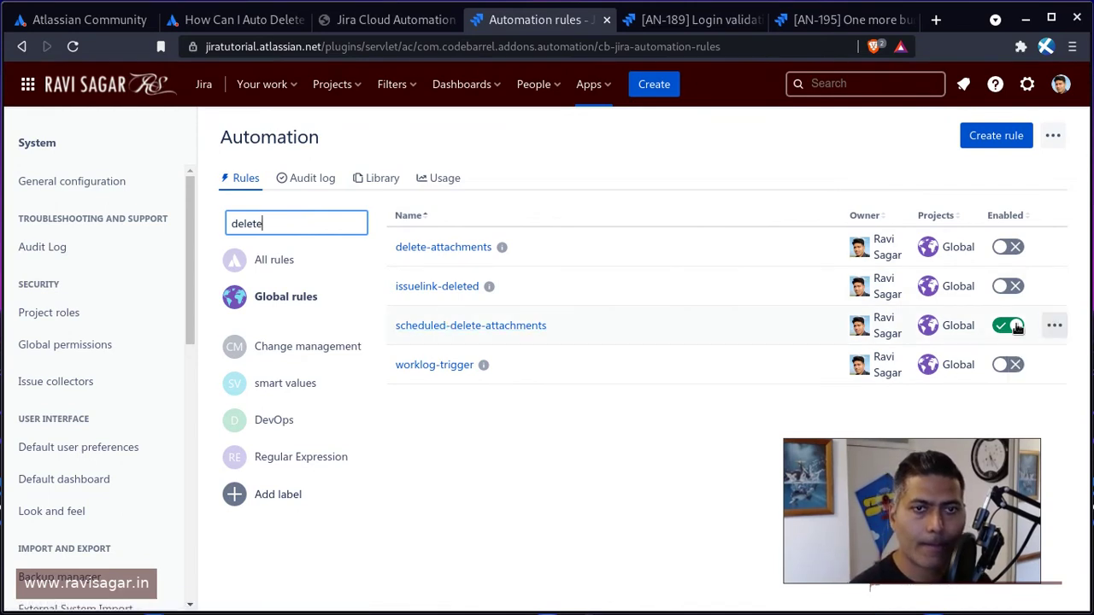
{"action": "left_click", "coordinate": [471, 325]}
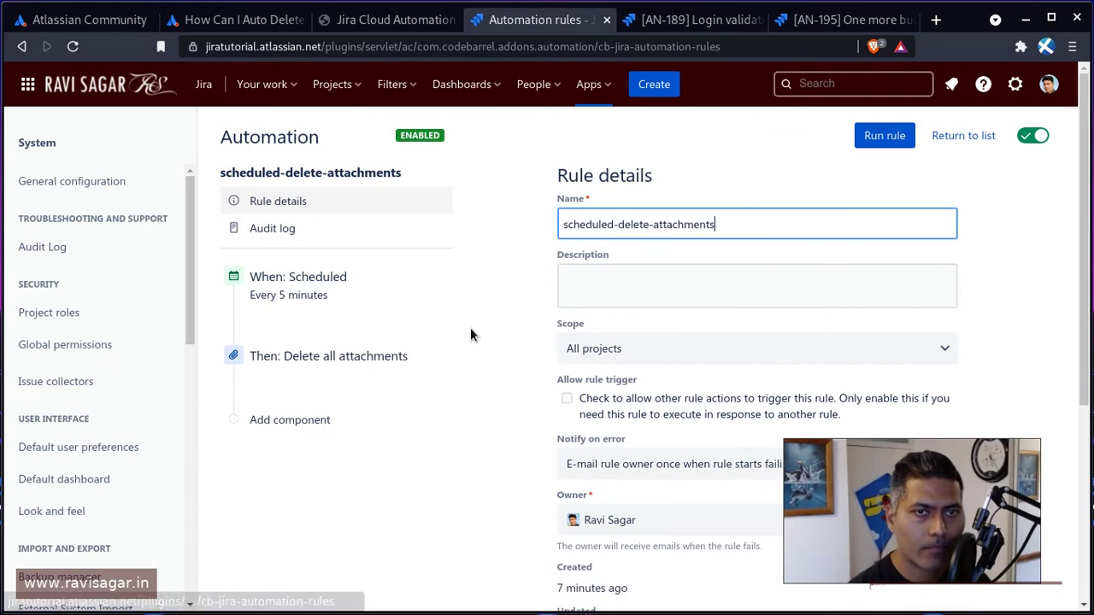
{"action": "left_click", "coordinate": [298, 287]}
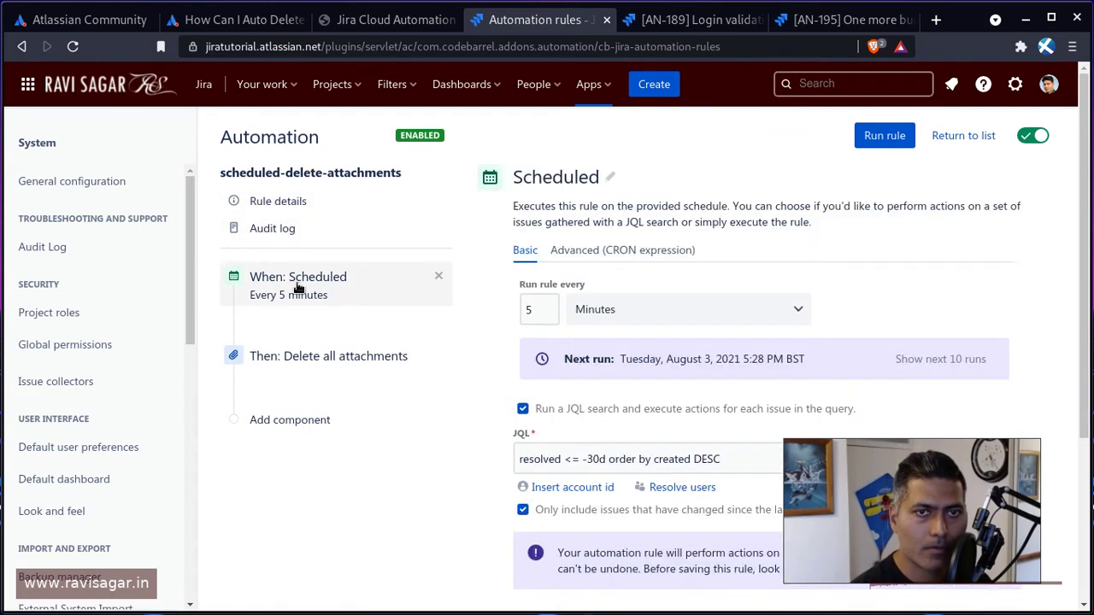
{"action": "left_click", "coordinate": [301, 233]}
- Switch to issue AN-189 and look through it down to its attachments
{"action": "left_click", "coordinate": [702, 19]}
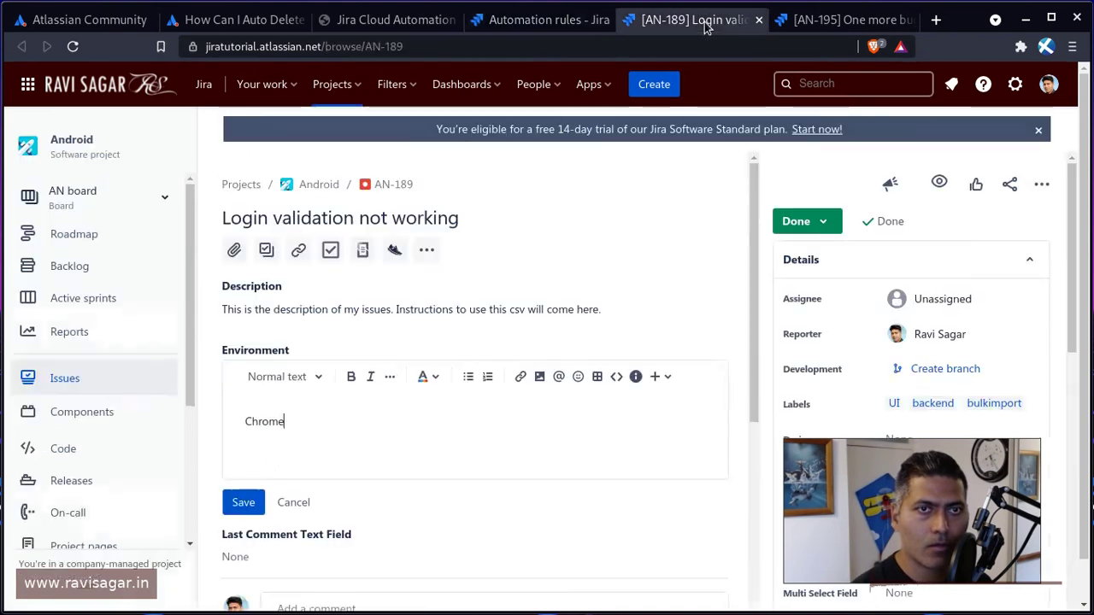
{"action": "scroll", "coordinate": [521, 317], "scroll_direction": "down", "scroll_amount": 3}
{"action": "scroll", "coordinate": [353, 374], "scroll_direction": "up", "scroll_amount": 3}
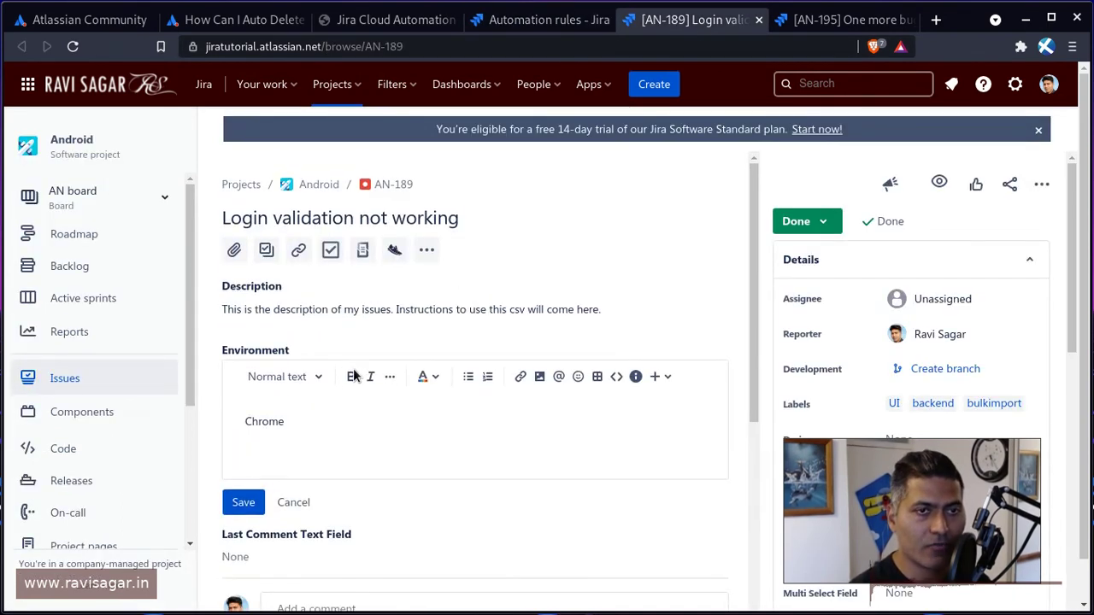
{"action": "scroll", "coordinate": [384, 383], "scroll_direction": "down", "scroll_amount": 4}
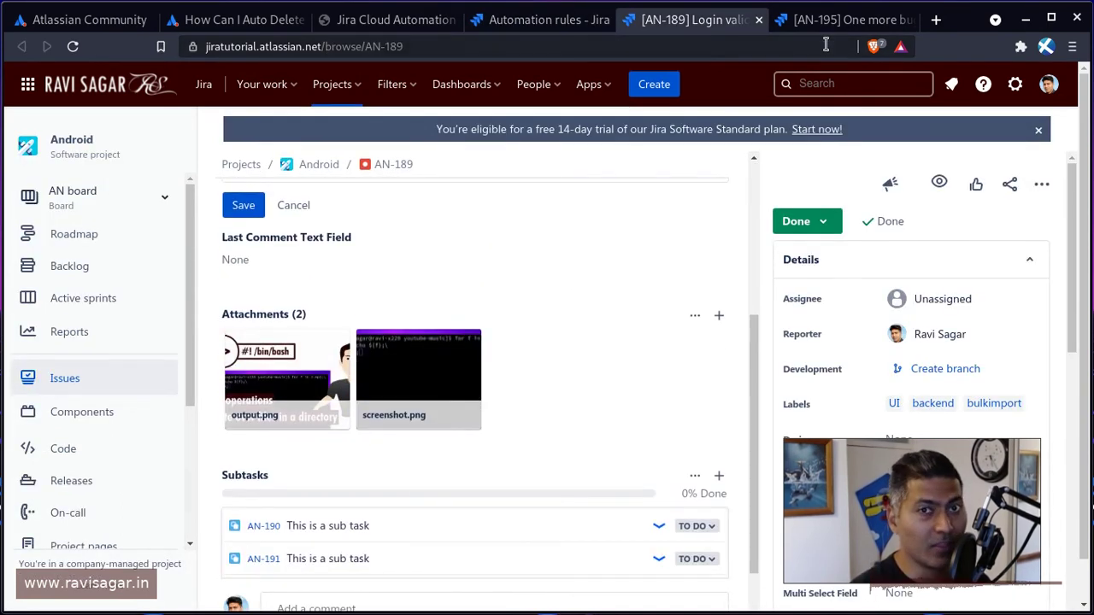
- Refresh the automation rule's audit log and check the attachments on issue AN-195
{"action": "left_click", "coordinate": [508, 24]}
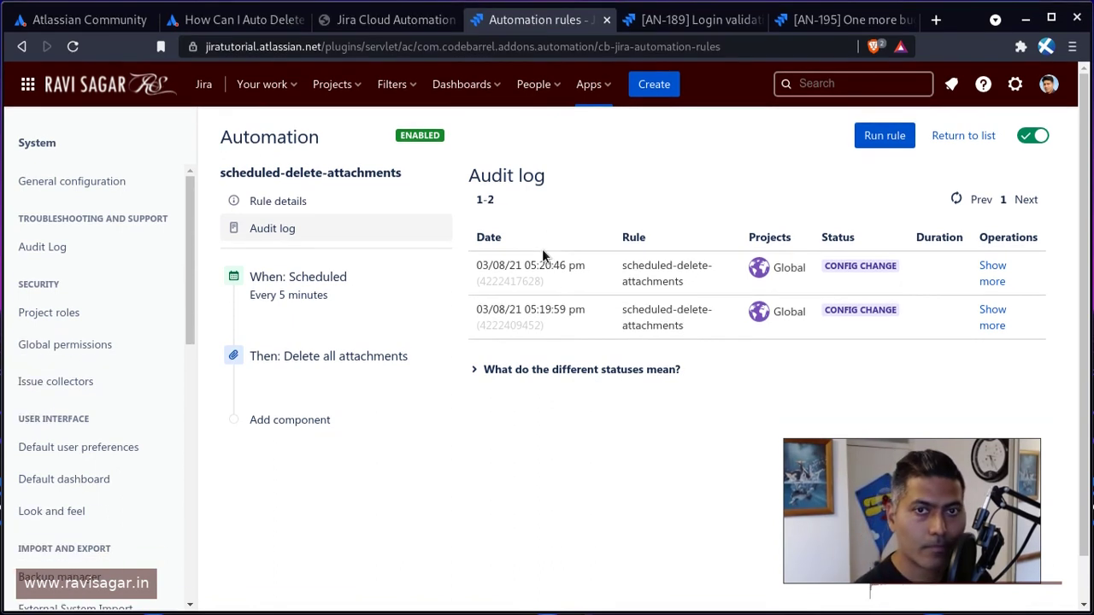
{"action": "left_click", "coordinate": [958, 199]}
{"action": "left_click", "coordinate": [827, 22]}
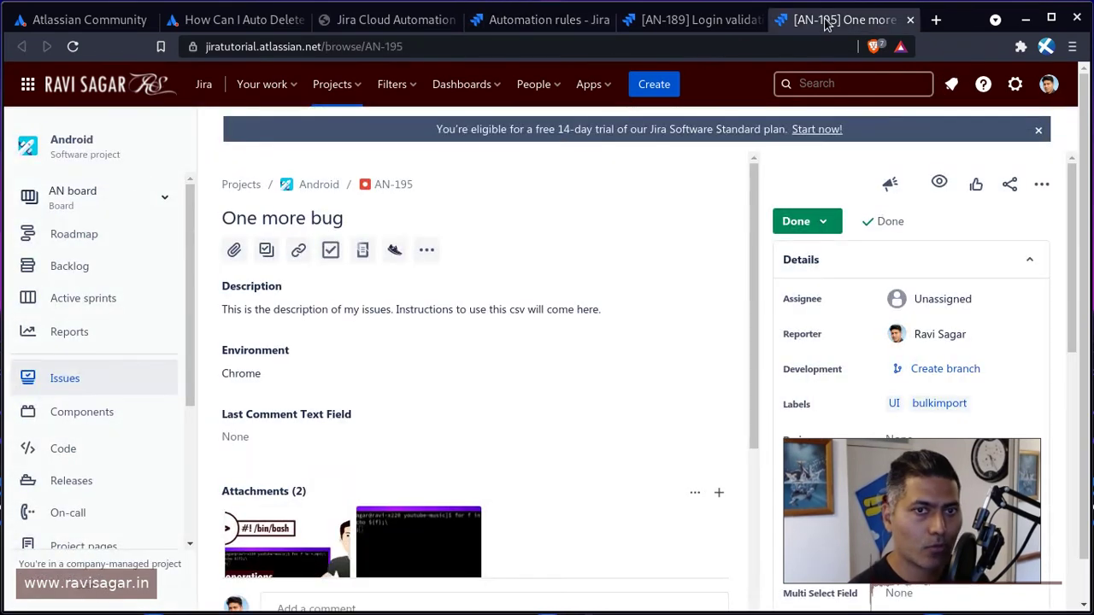
{"action": "scroll", "coordinate": [523, 286], "scroll_direction": "down", "scroll_amount": 2}
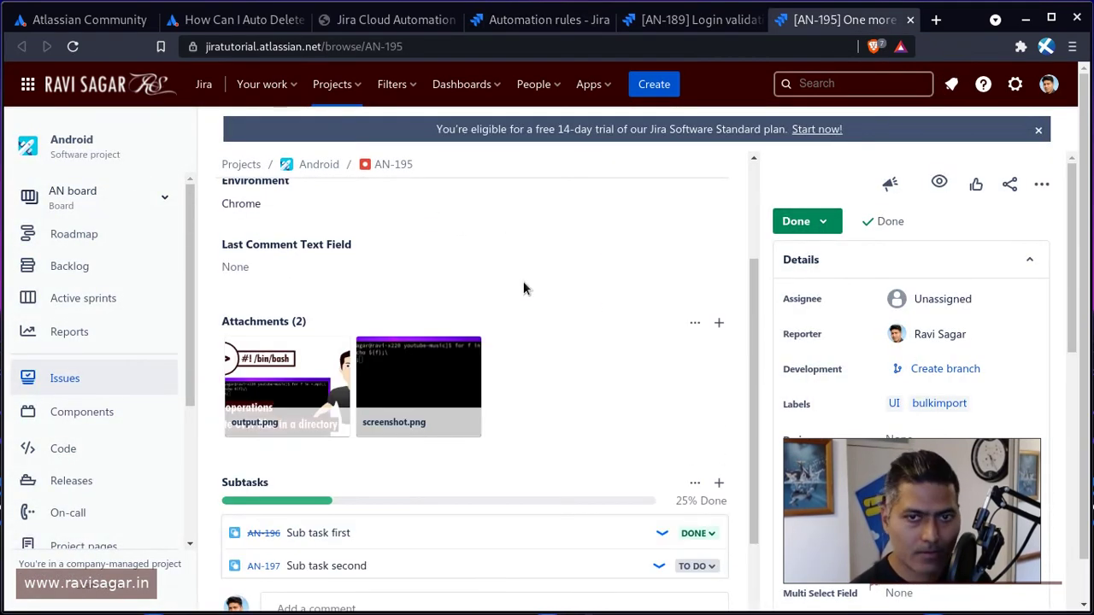
- Check the activity notifications on Atlassian Community and reload the community feed
{"action": "left_click", "coordinate": [105, 26]}
{"action": "left_click", "coordinate": [850, 79]}
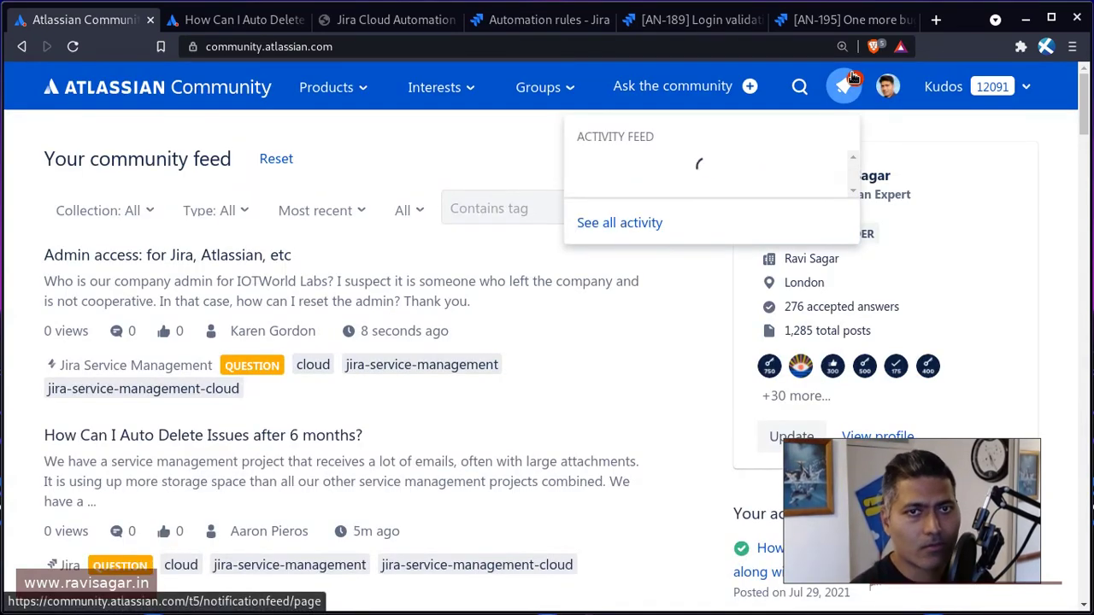
{"action": "left_click", "coordinate": [199, 90]}
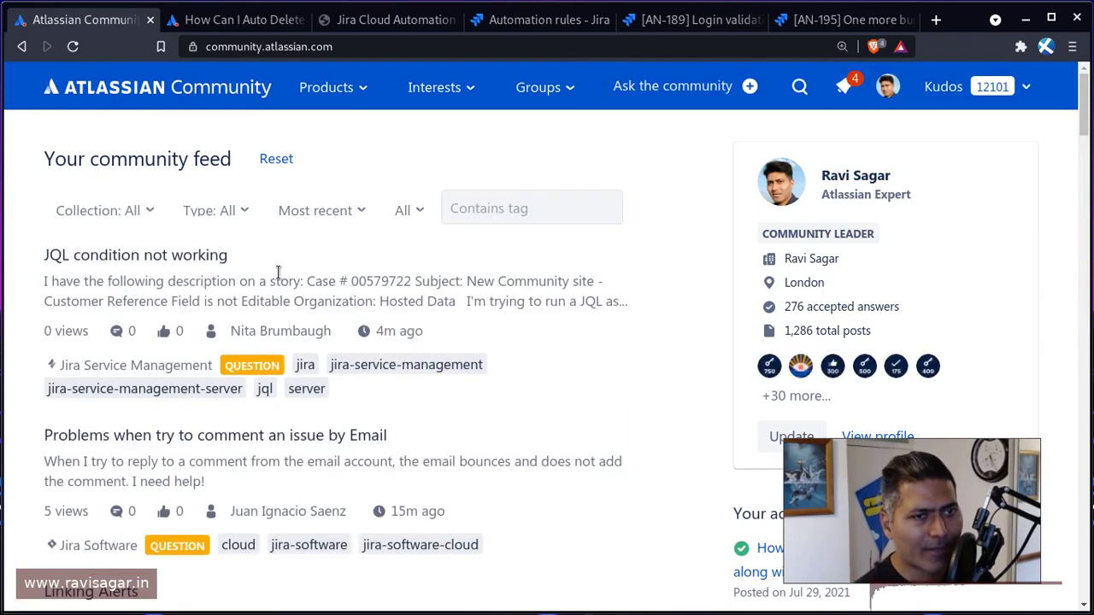
- Refresh the rule's audit log, revisit the Community answer and the delete attachments video page, and refresh the log again
{"action": "left_click", "coordinate": [519, 22]}
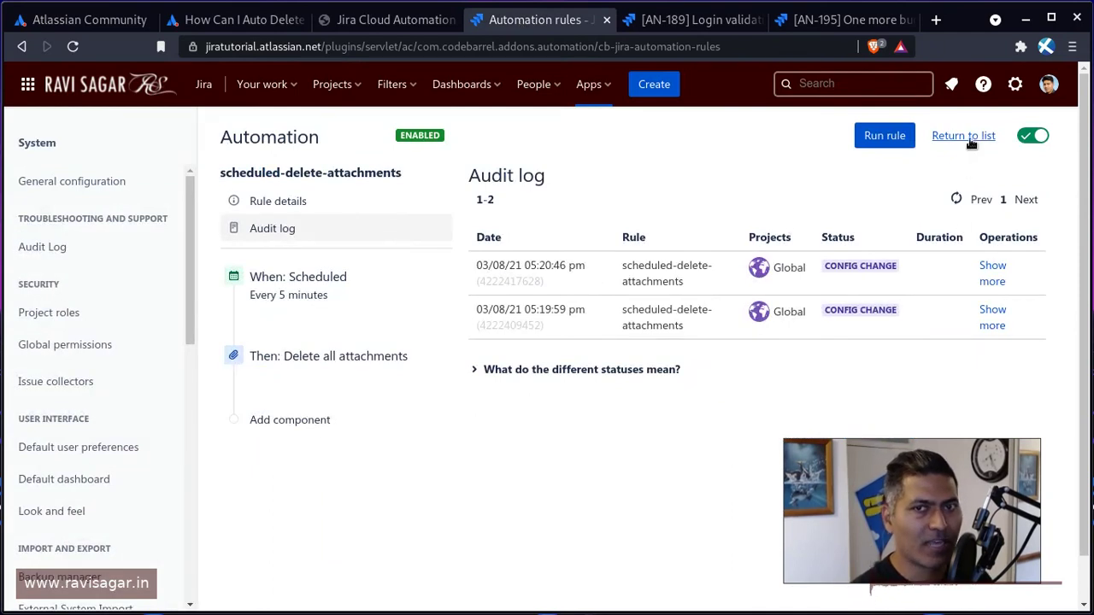
{"action": "left_click", "coordinate": [956, 202]}
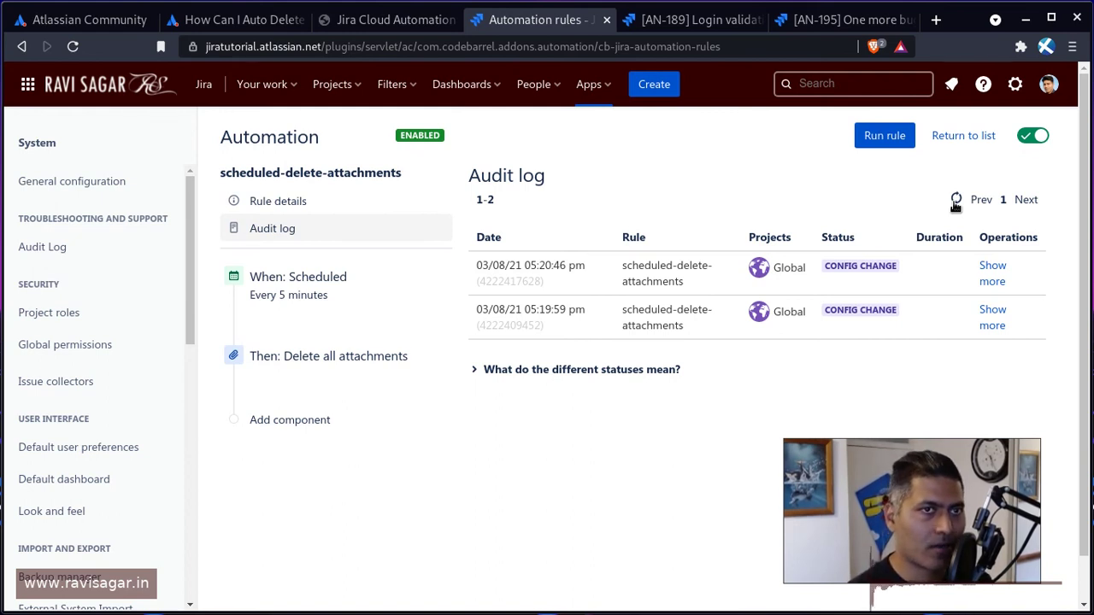
{"action": "key", "text": "ctrl+shift+Tab"}
{"action": "key", "text": "ctrl+shift+Tab"}
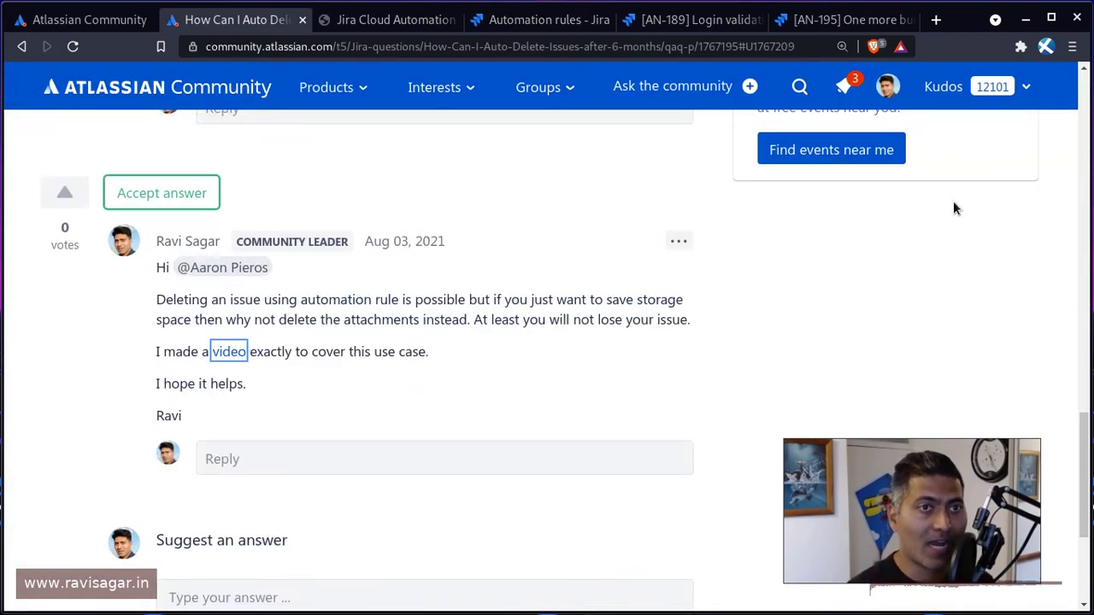
{"action": "key", "text": "ctrl+Tab"}
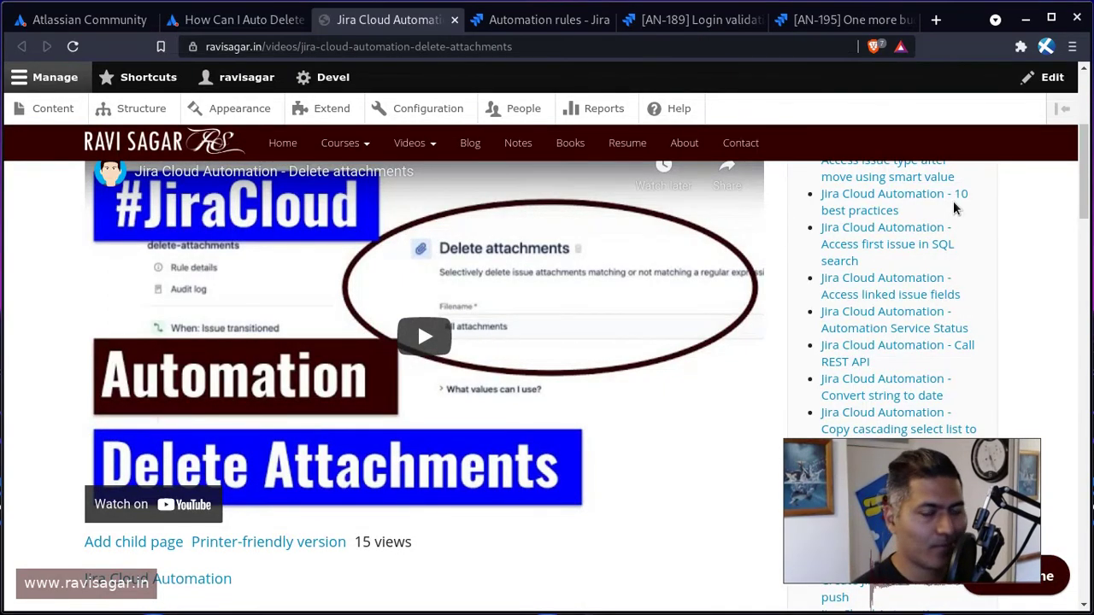
{"action": "key", "text": "ctrl+Tab"}
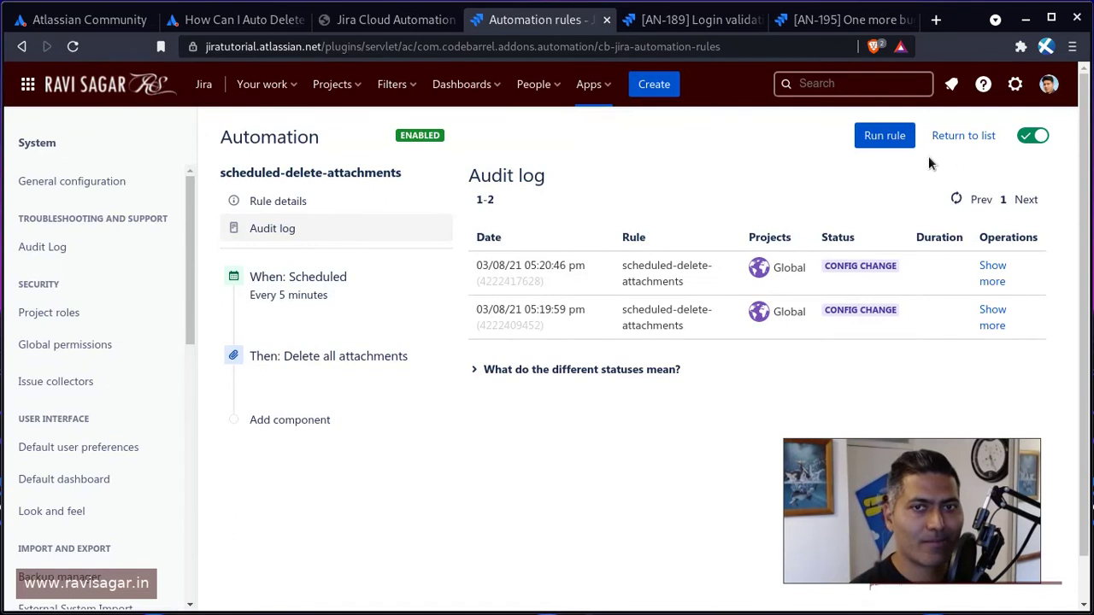
{"action": "left_click", "coordinate": [956, 202]}
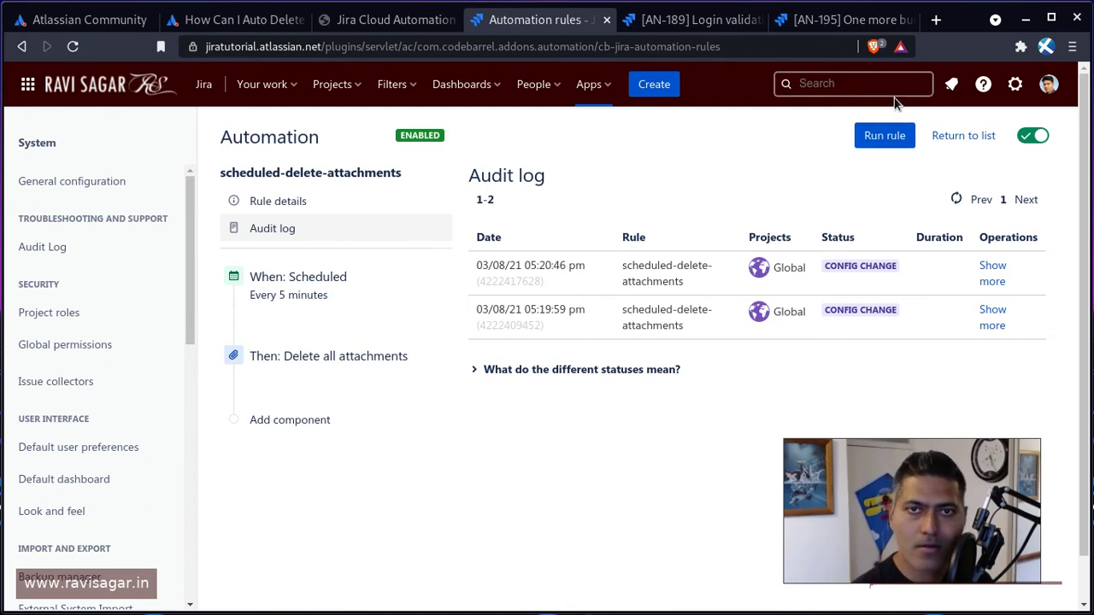
- Review the scheduled trigger, expanding its next 10 runs and hiding them again
{"action": "left_click", "coordinate": [347, 281]}
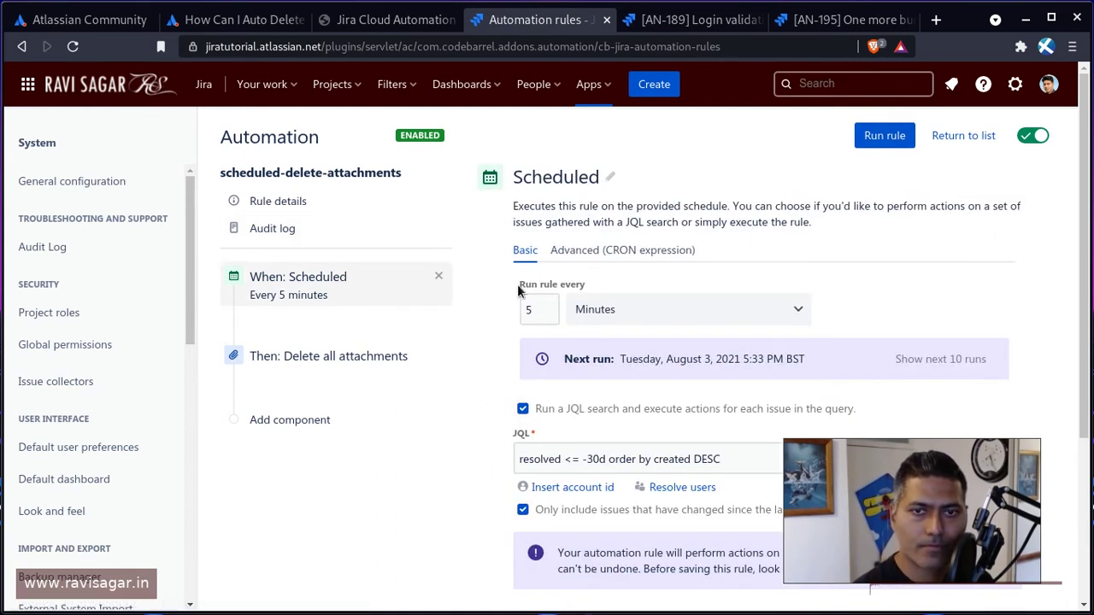
{"action": "scroll", "coordinate": [854, 282], "scroll_direction": "down", "scroll_amount": 2}
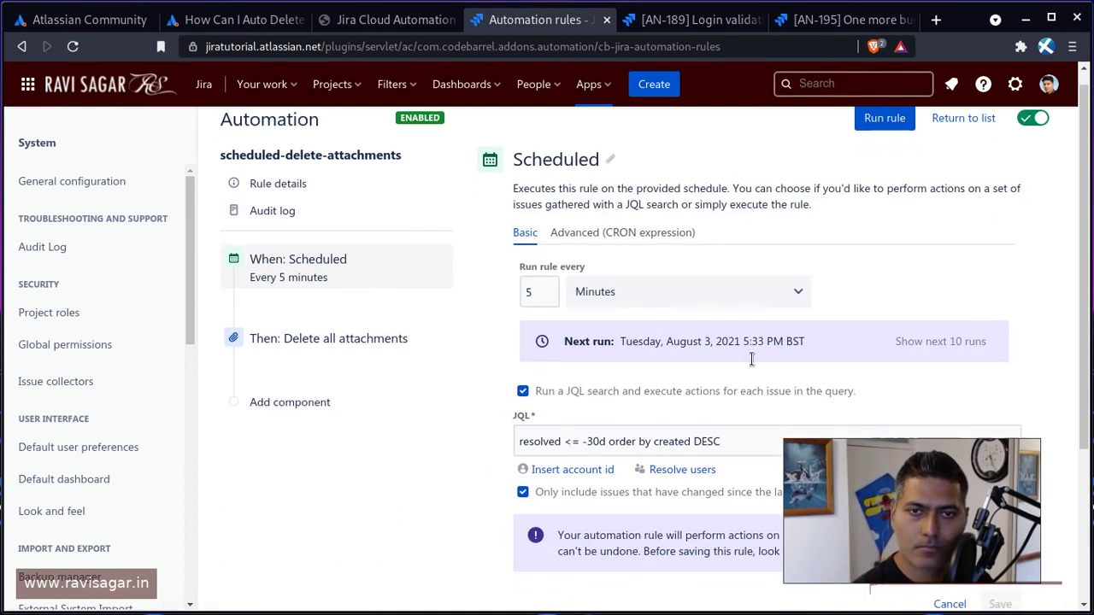
{"action": "left_click", "coordinate": [948, 190]}
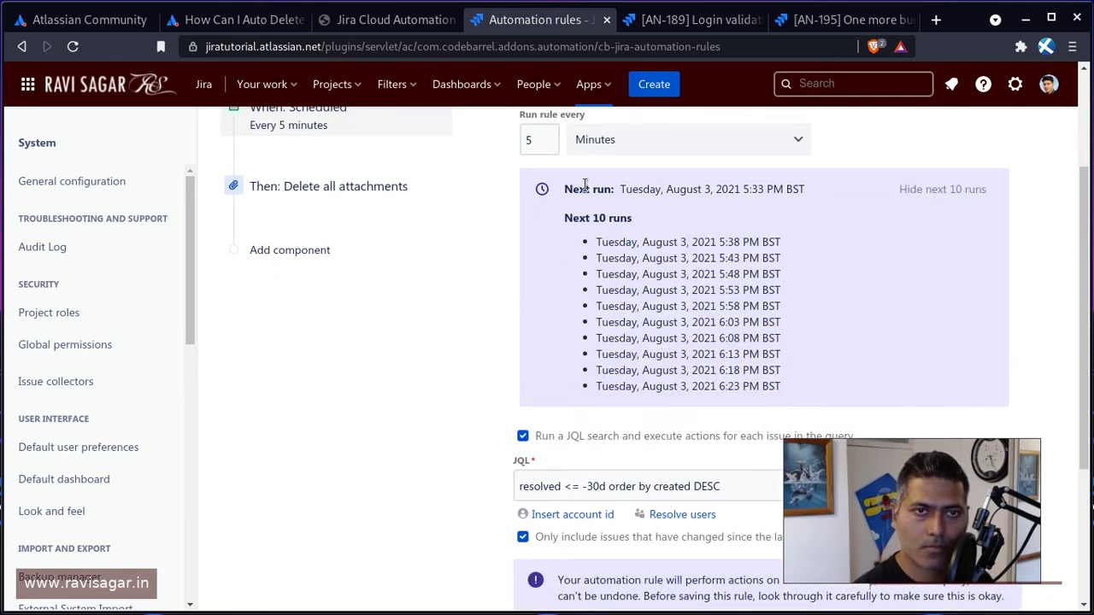
{"action": "scroll", "coordinate": [650, 222], "scroll_direction": "up", "scroll_amount": 2}
{"action": "left_click", "coordinate": [931, 316]}
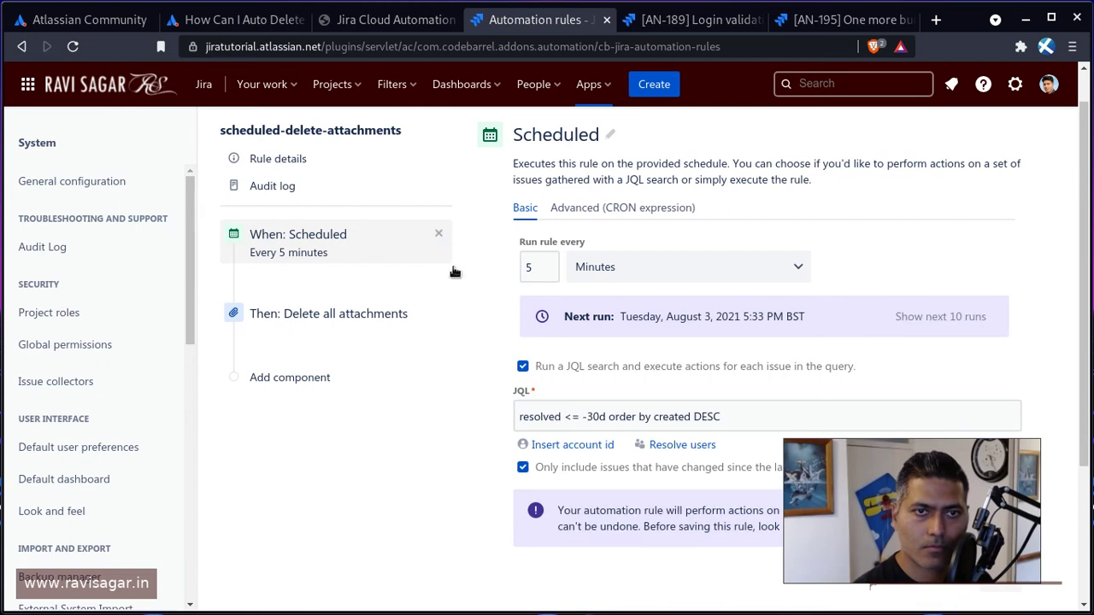
- Validate the scheduled trigger's JQL query and return to the rule's audit log
{"action": "scroll", "coordinate": [727, 331], "scroll_direction": "down", "scroll_amount": 1}
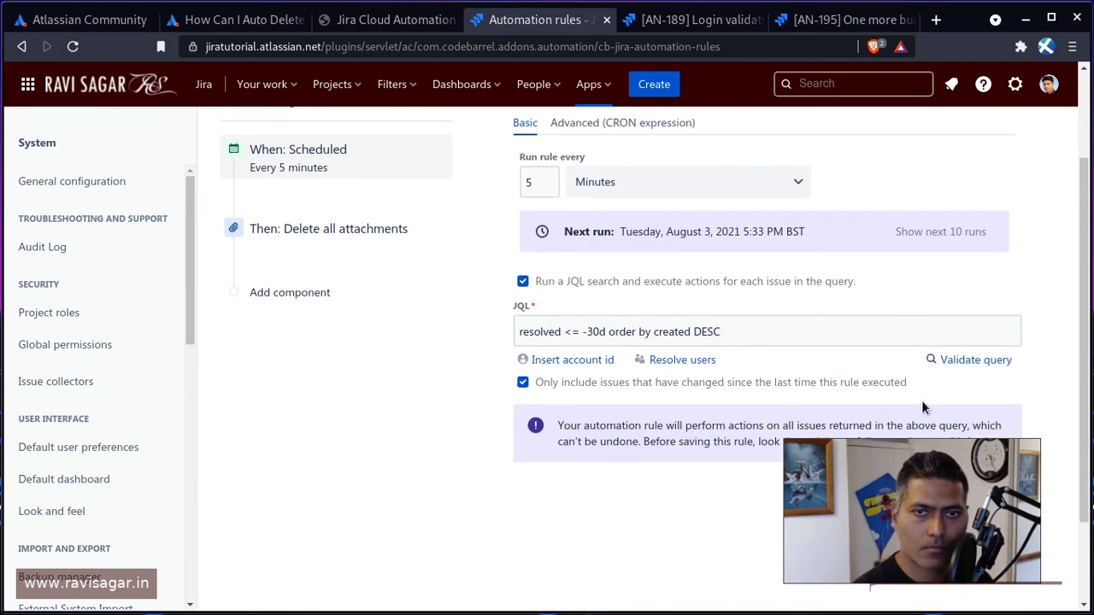
{"action": "left_click", "coordinate": [944, 360]}
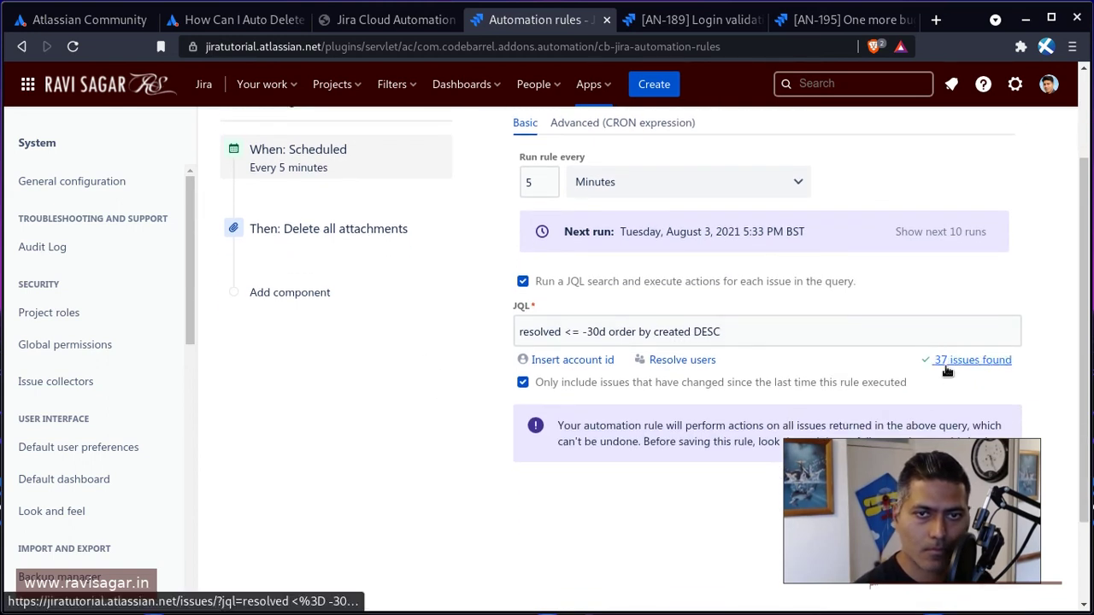
{"action": "scroll", "coordinate": [356, 276], "scroll_direction": "up", "scroll_amount": 2}
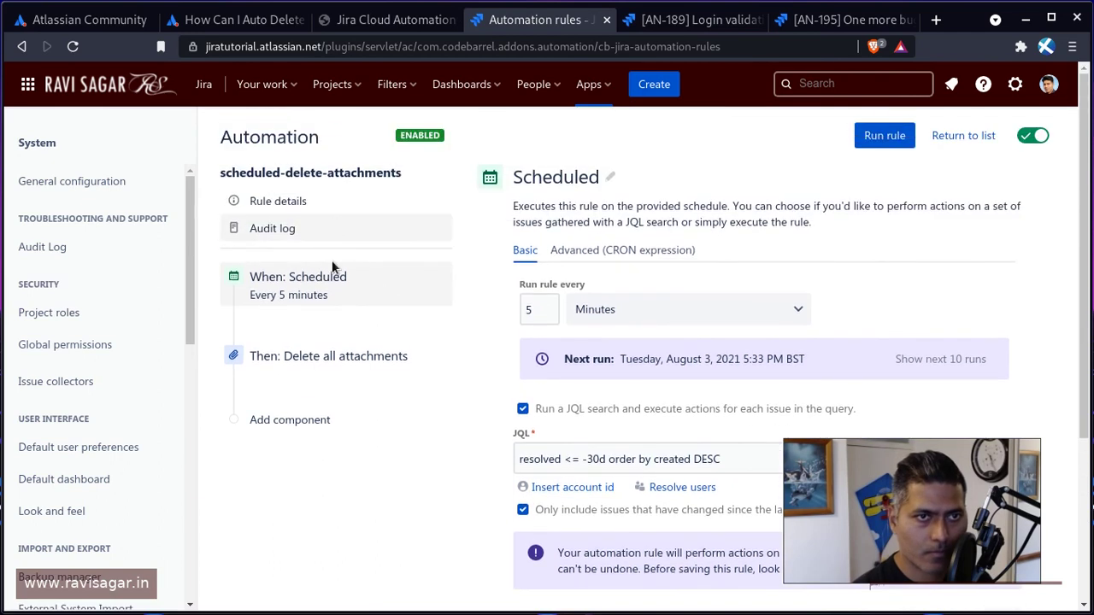
{"action": "left_click", "coordinate": [299, 229]}
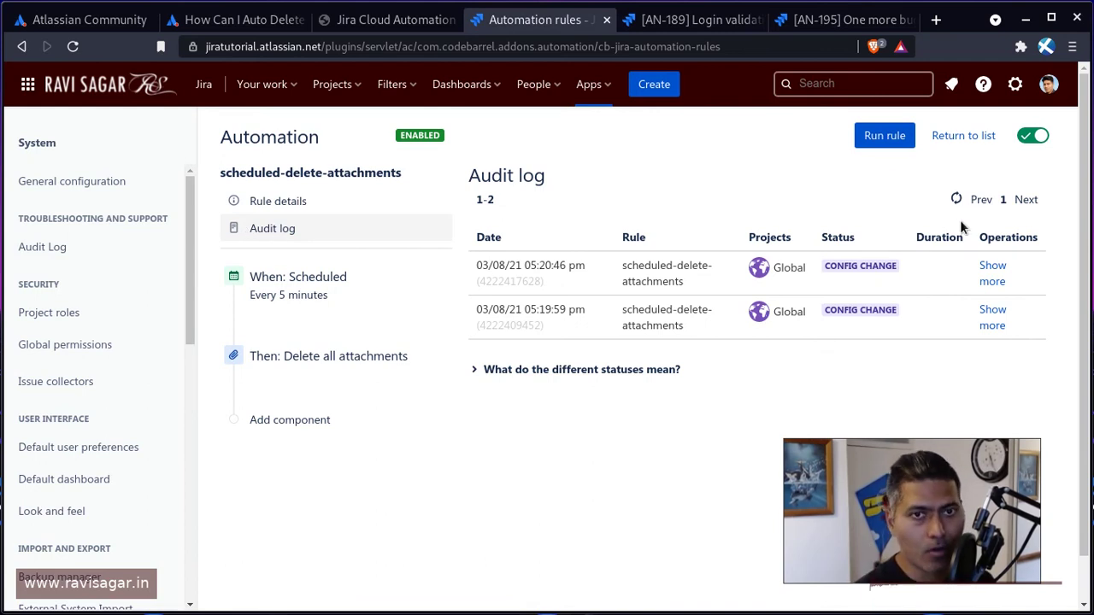
- Reload issue AN-189 and check its attachments, glancing at the rule's audit log while it loads
{"action": "left_click", "coordinate": [728, 24]}
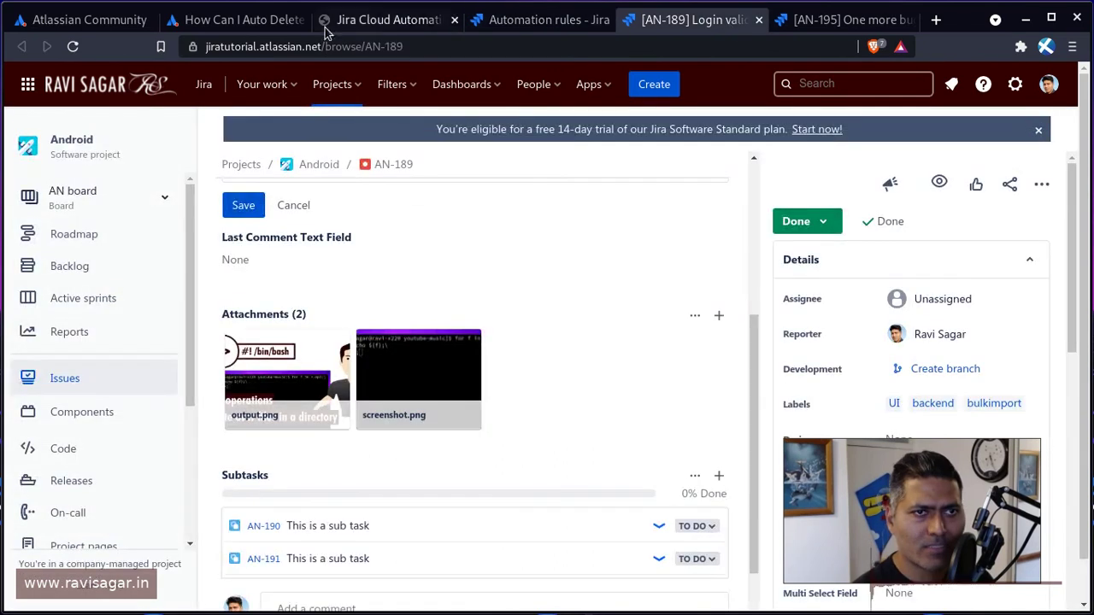
{"action": "left_click", "coordinate": [73, 48]}
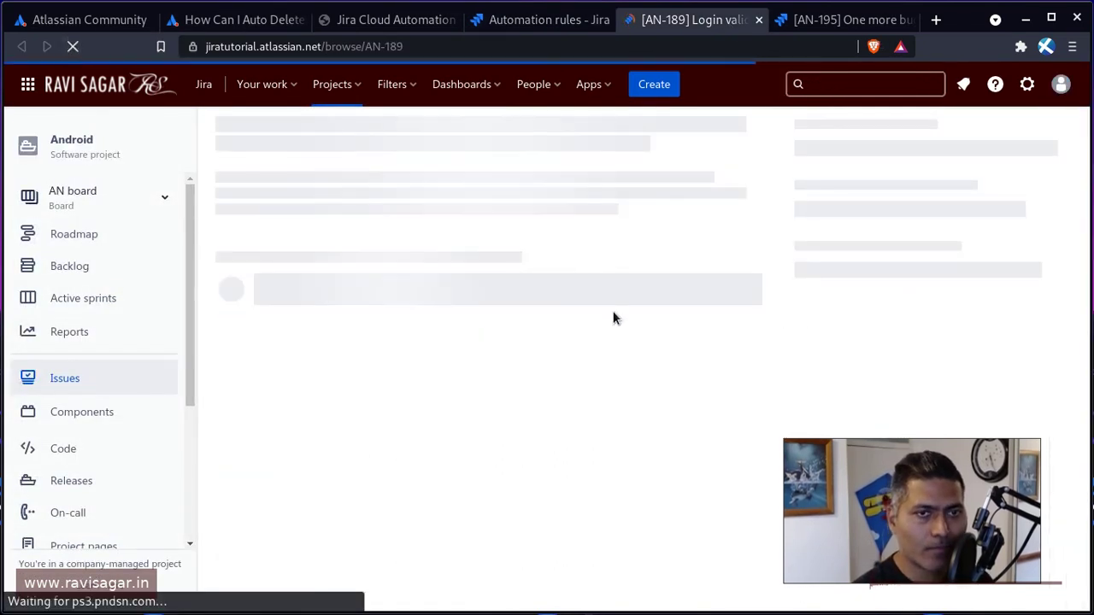
{"action": "left_click", "coordinate": [530, 26]}
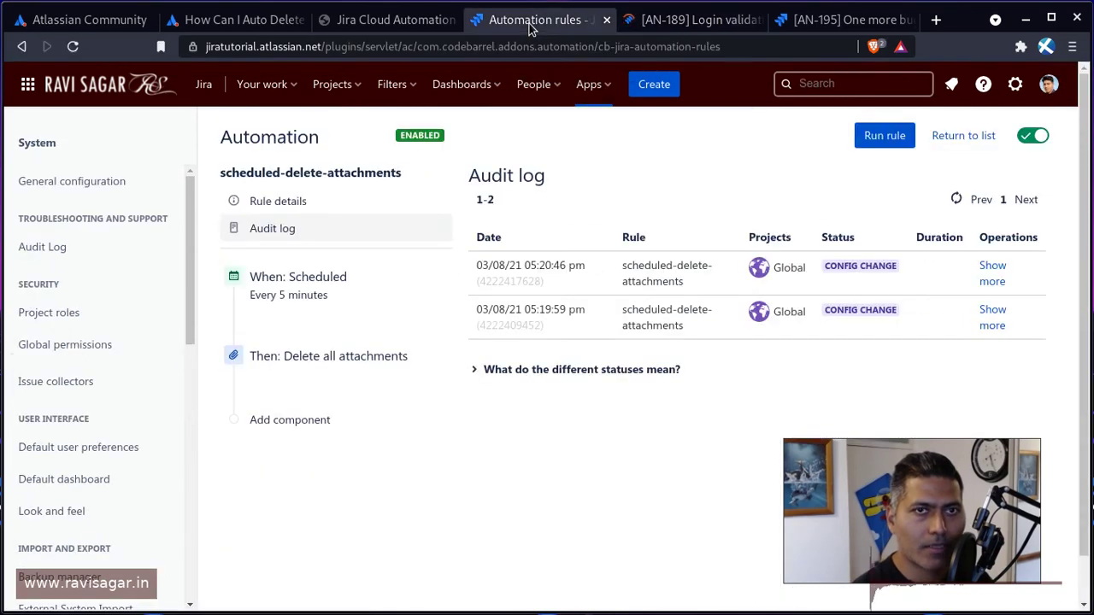
{"action": "left_click", "coordinate": [683, 25]}
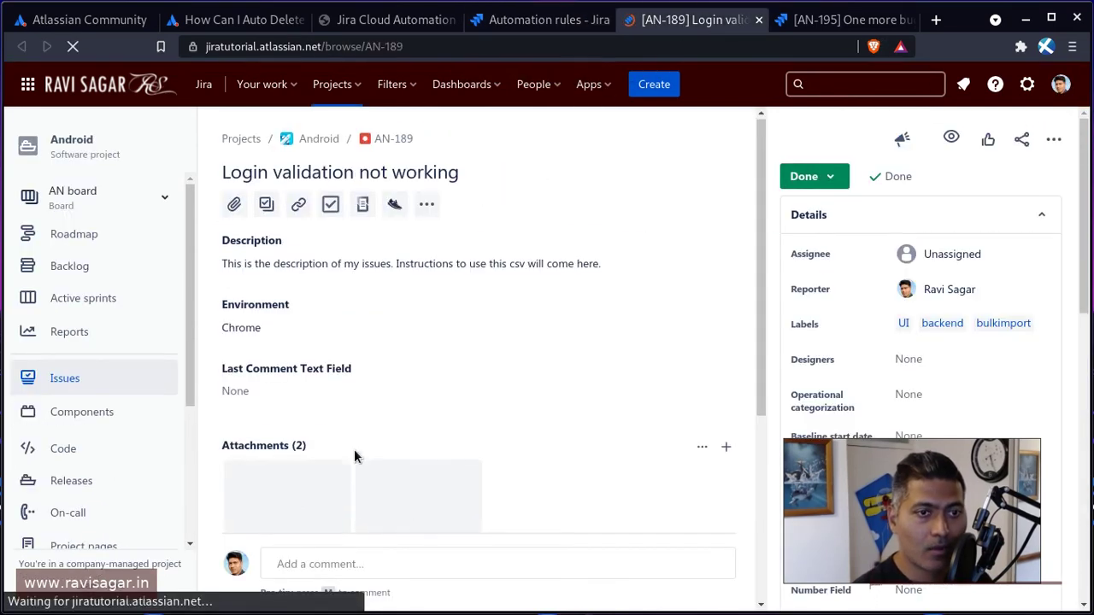
{"action": "scroll", "coordinate": [288, 504], "scroll_direction": "down", "scroll_amount": 2}
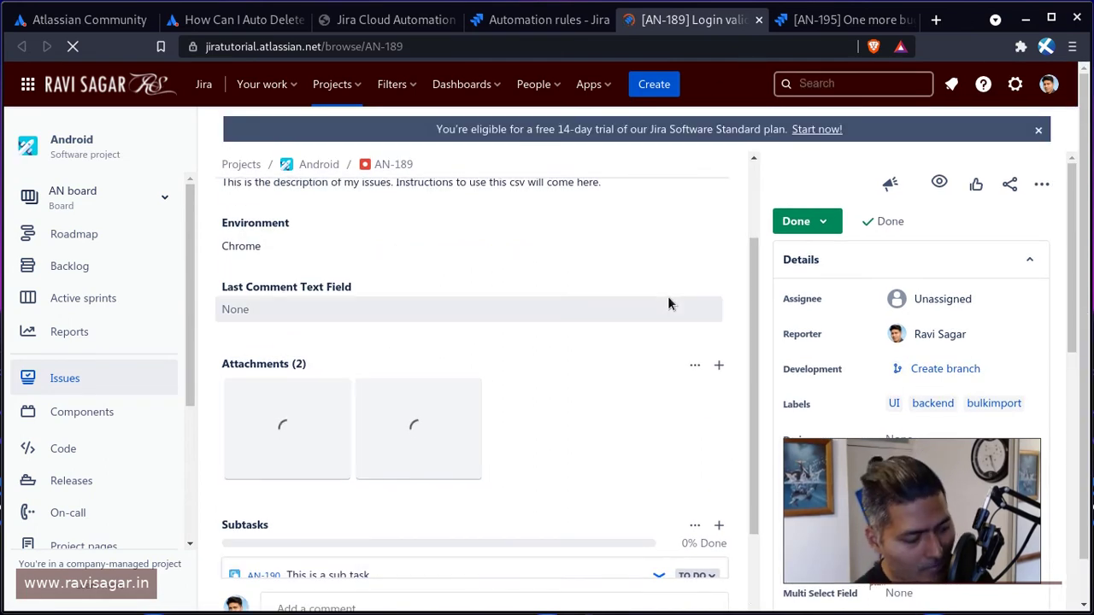
- Refresh the audit log of scheduled-delete-attachments, run the rule manually and refresh the log again
{"action": "left_click", "coordinate": [564, 19]}
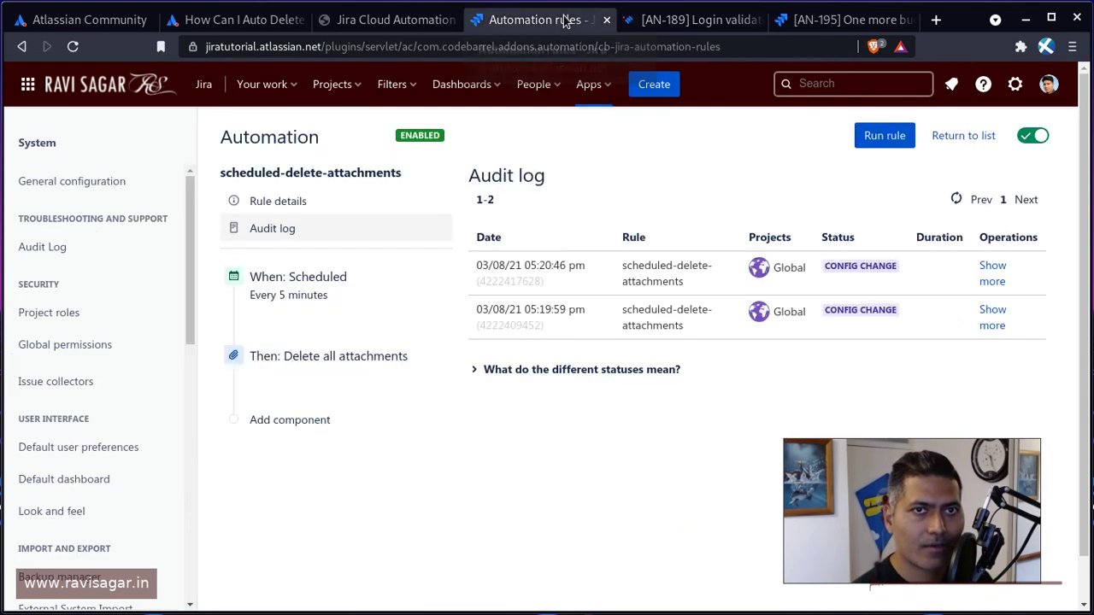
{"action": "left_click", "coordinate": [958, 199]}
{"action": "left_click", "coordinate": [958, 199]}
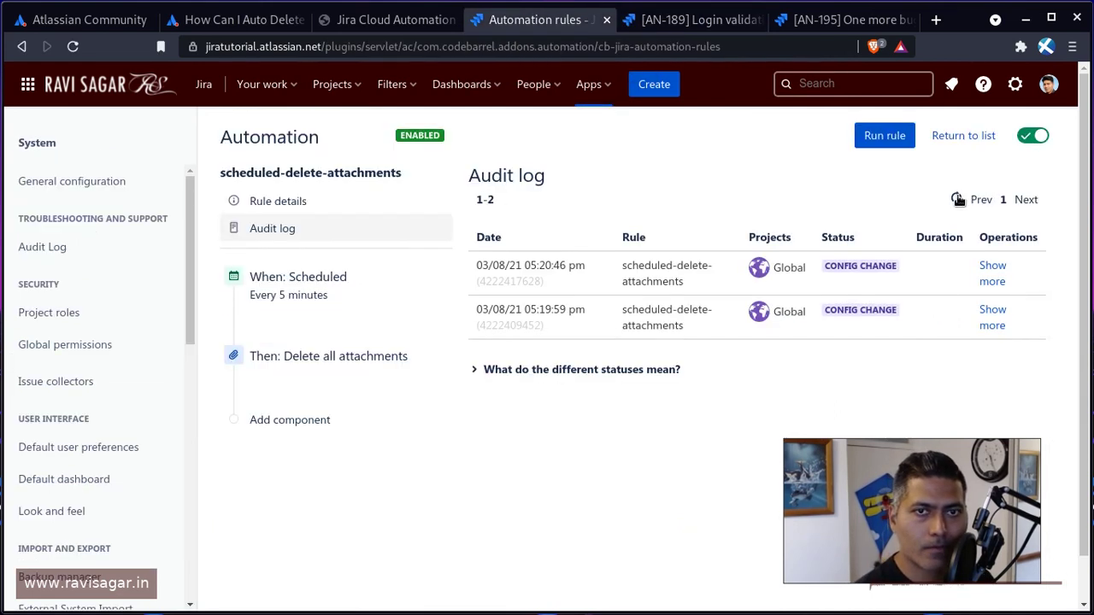
{"action": "left_click", "coordinate": [958, 199]}
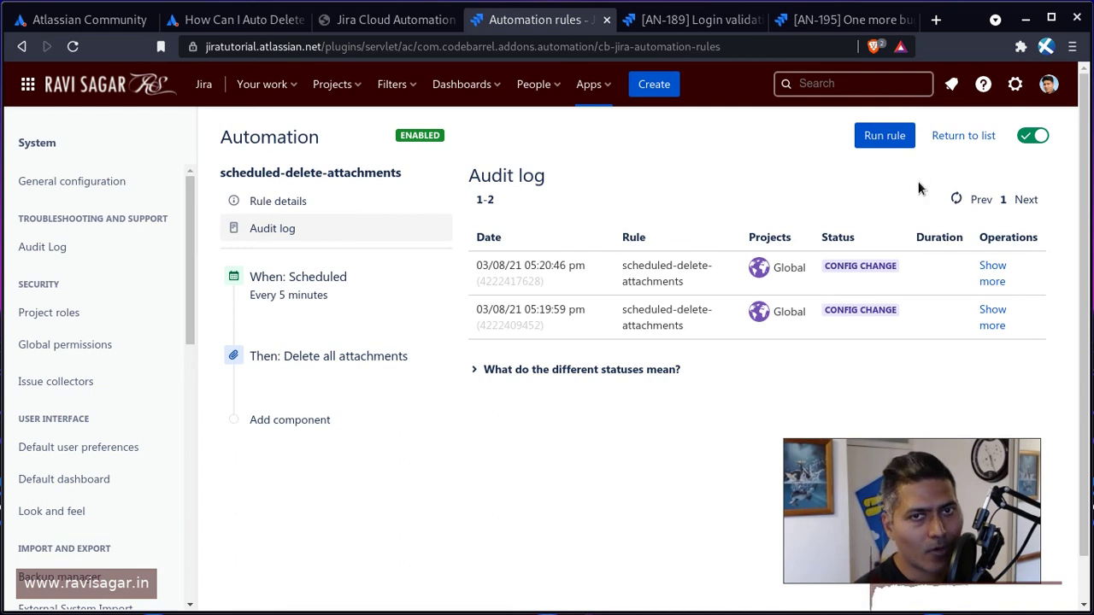
{"action": "left_click", "coordinate": [883, 138]}
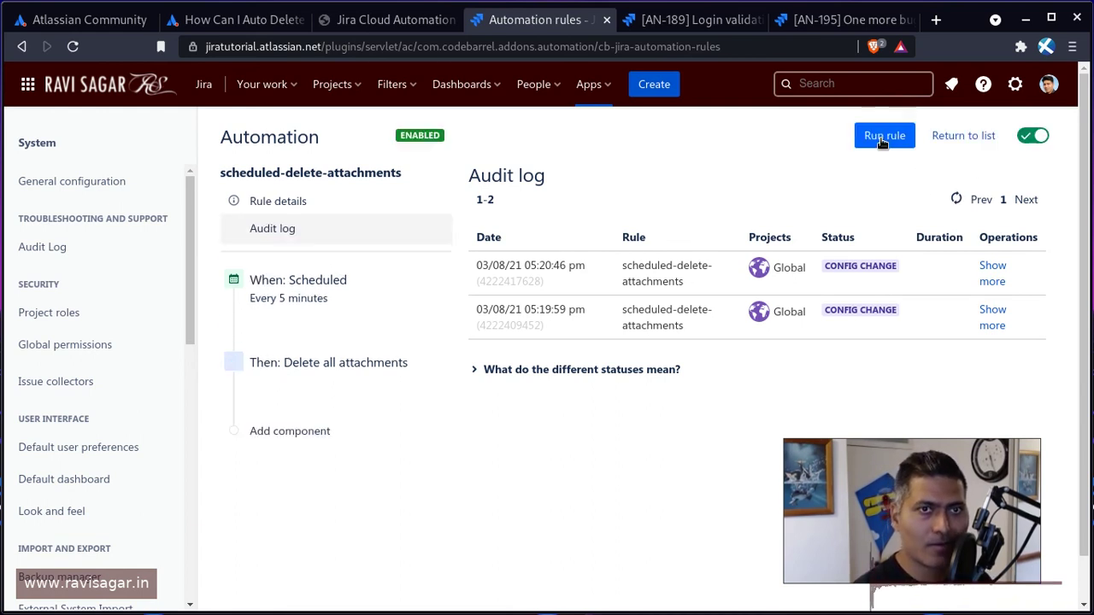
{"action": "left_click", "coordinate": [956, 199]}
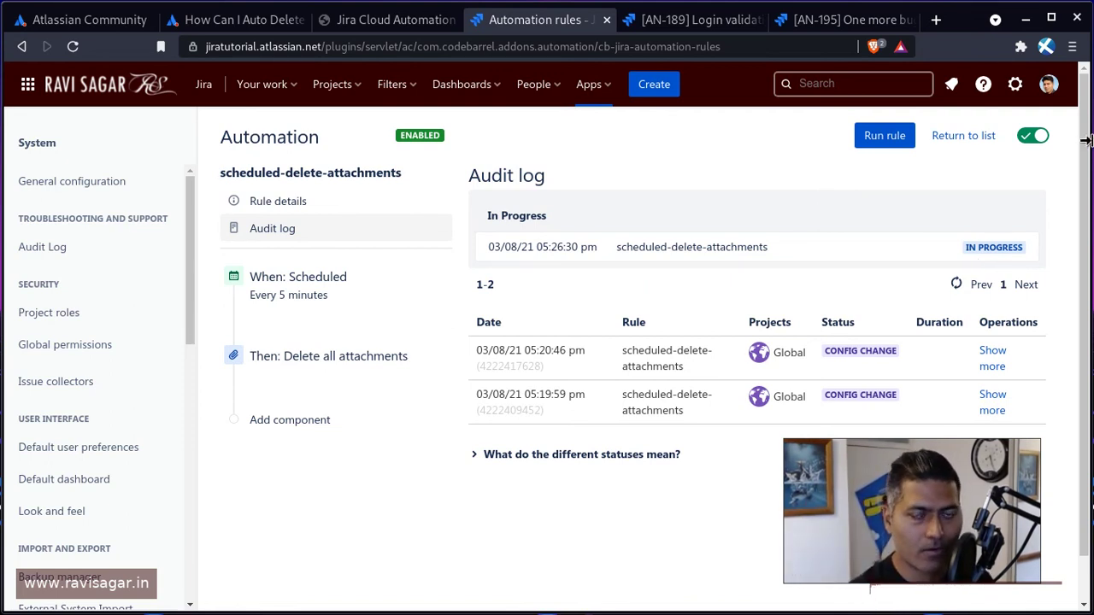
- Try to run the rule again, then reload issue AN-189 and examine its activity history for attachment deletions
{"action": "left_click", "coordinate": [883, 140]}
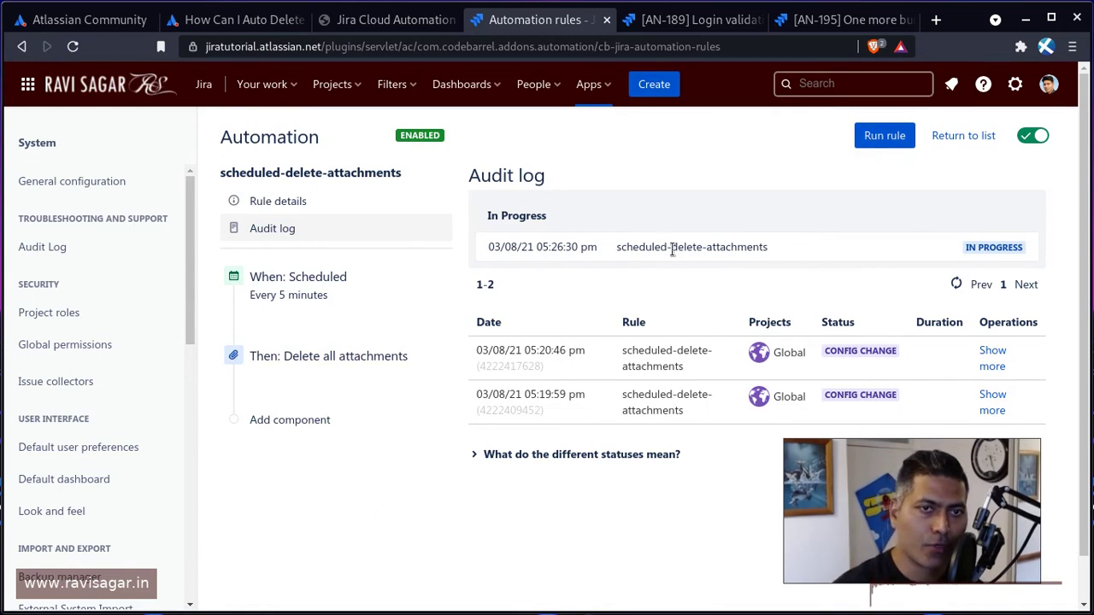
{"action": "left_click", "coordinate": [683, 23]}
{"action": "left_click", "coordinate": [72, 48]}
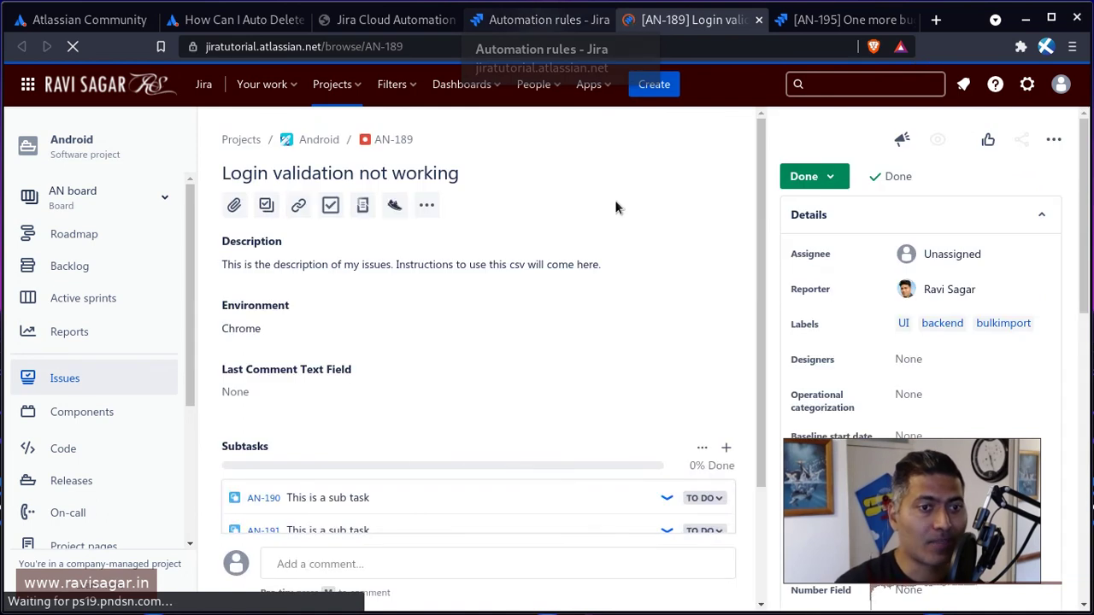
{"action": "scroll", "coordinate": [615, 313], "scroll_direction": "down", "scroll_amount": 3}
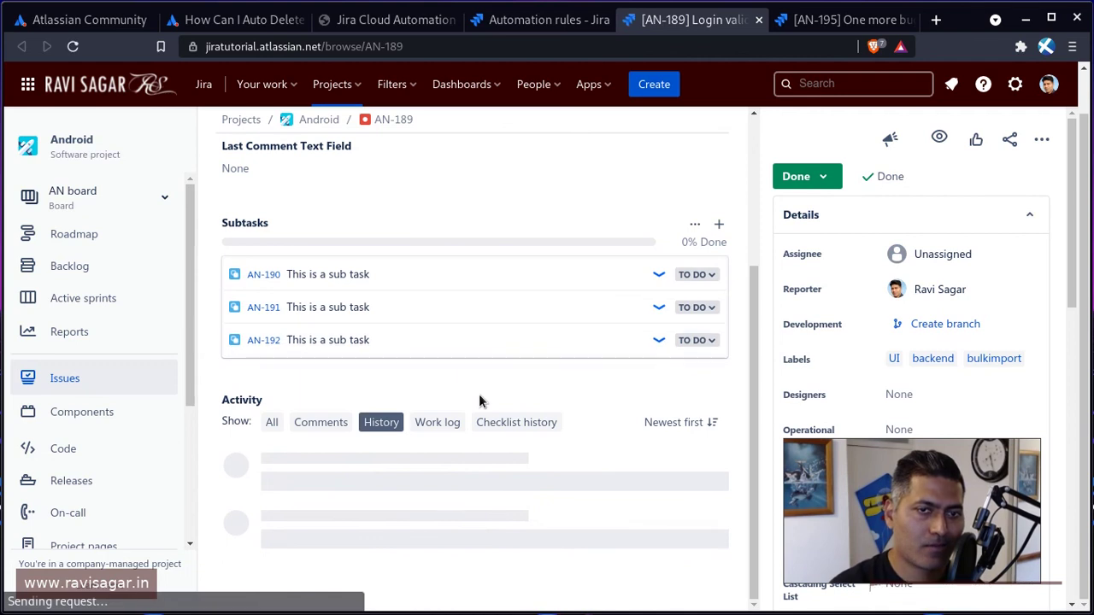
{"action": "scroll", "coordinate": [479, 401], "scroll_direction": "down", "scroll_amount": 2}
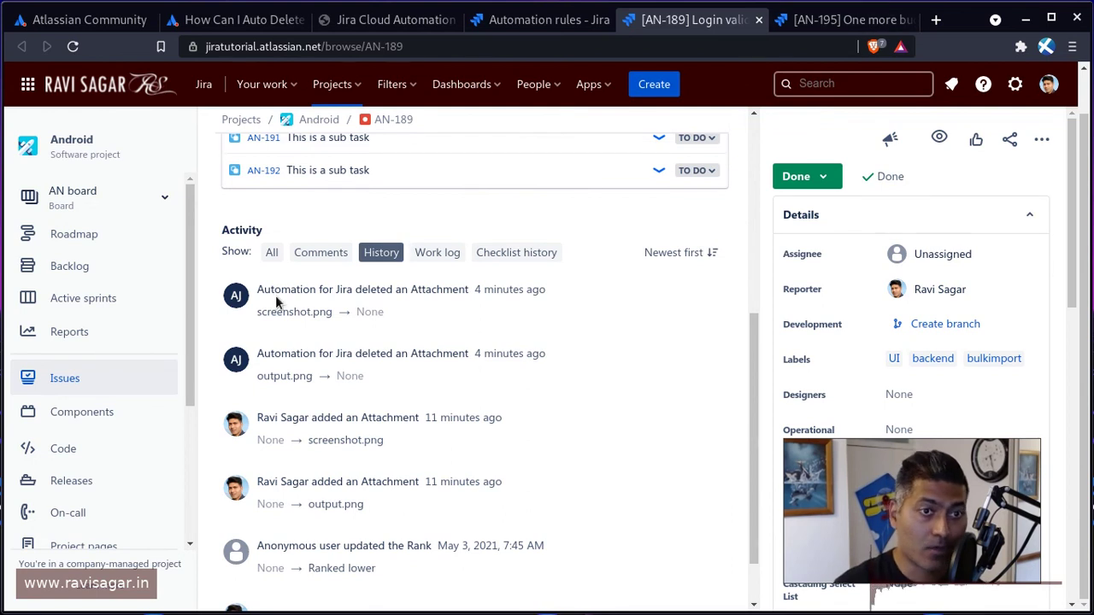
- Reload issue AN-195, check whether it still has attachments and show its activity history
{"action": "left_click", "coordinate": [824, 21]}
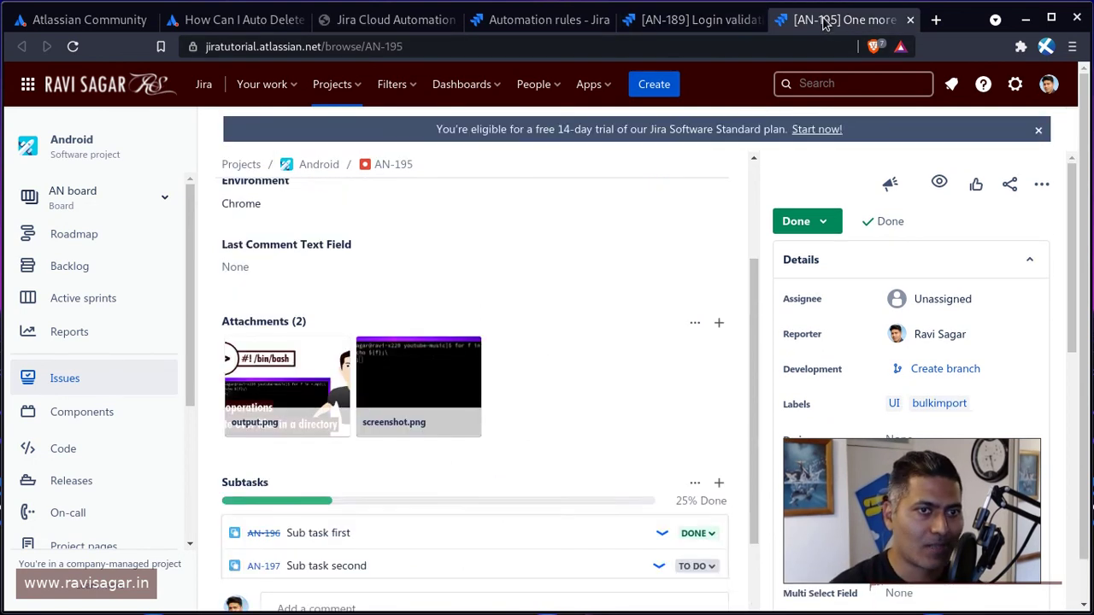
{"action": "left_click", "coordinate": [73, 46]}
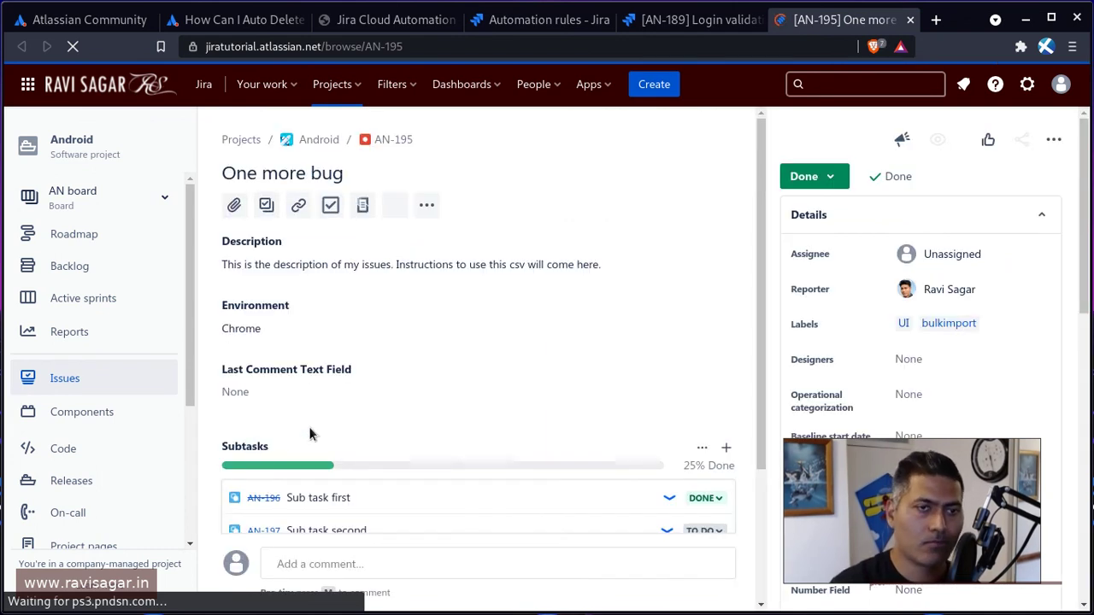
{"action": "scroll", "coordinate": [308, 426], "scroll_direction": "down", "scroll_amount": 2}
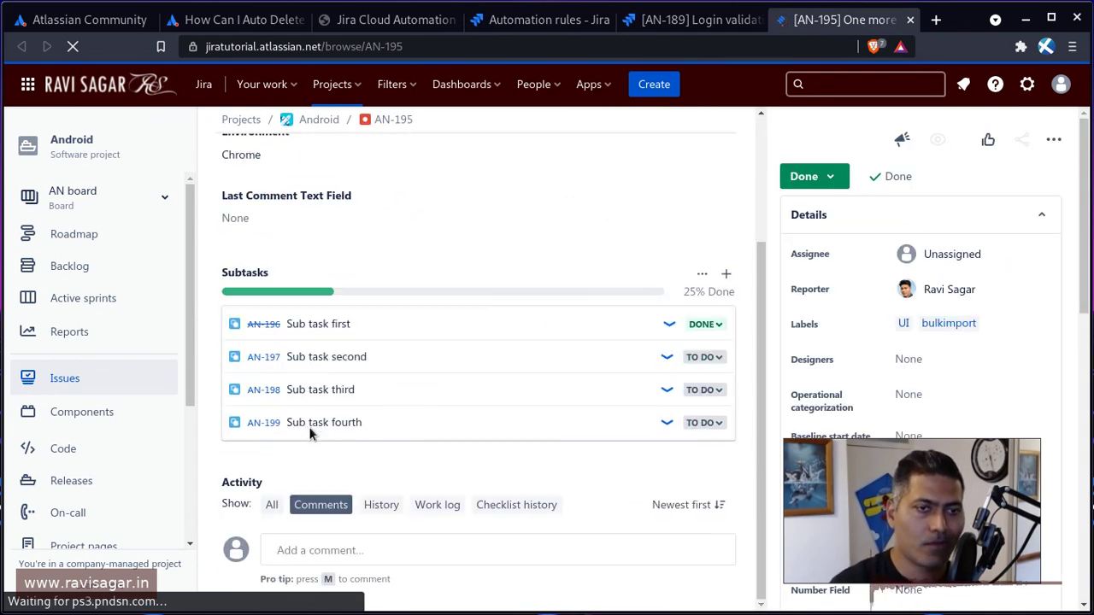
{"action": "left_click", "coordinate": [390, 506]}
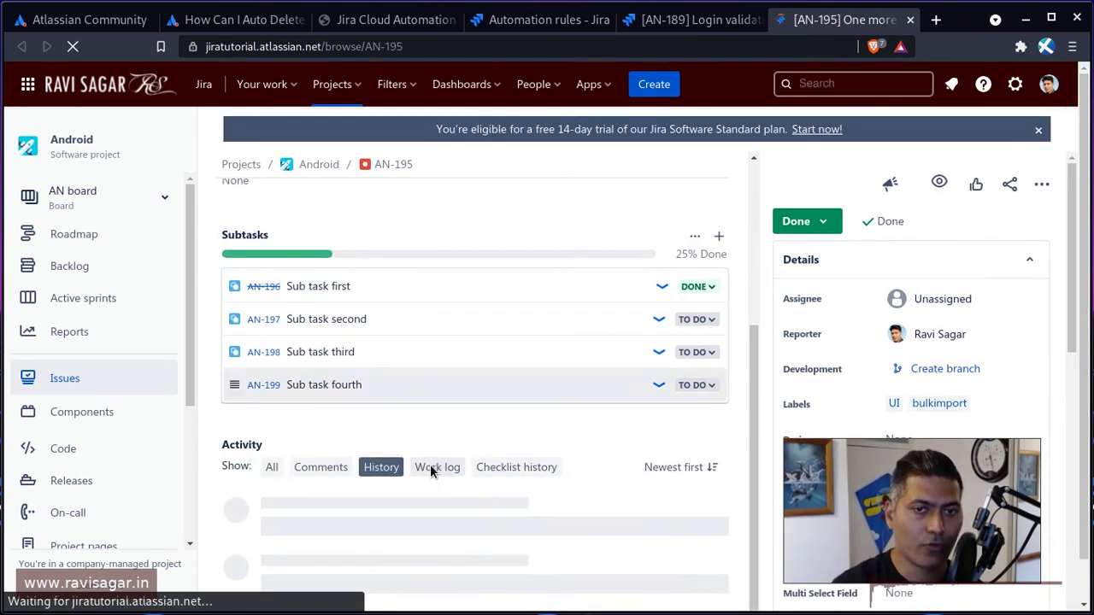
- Refresh the rule's audit log and expand the latest run to examine its deleted attachments and associated issues
{"action": "left_click", "coordinate": [512, 20]}
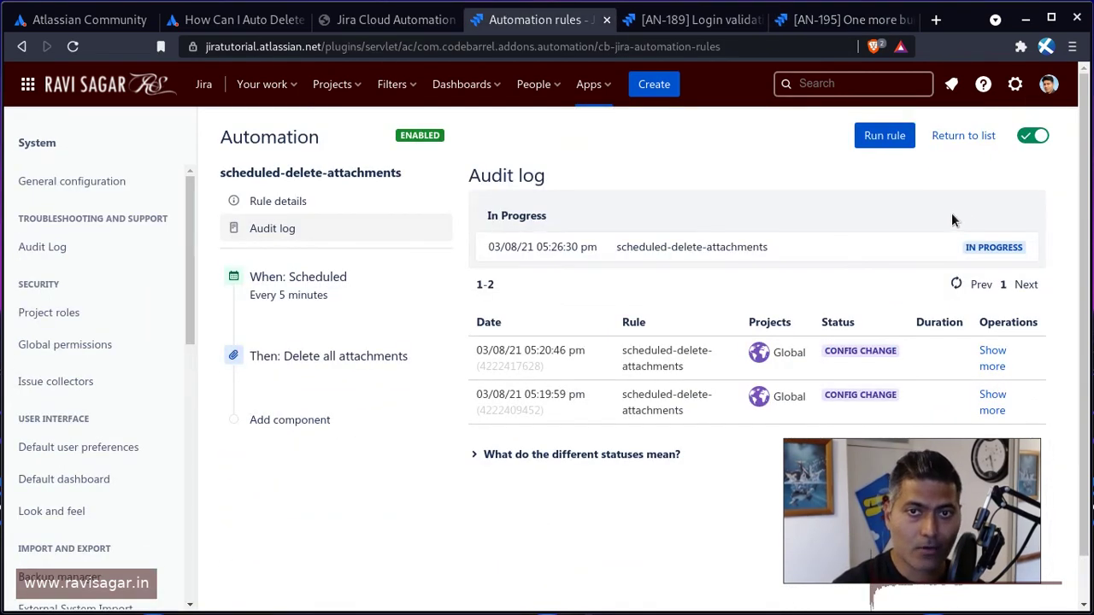
{"action": "left_click", "coordinate": [955, 285]}
{"action": "left_click", "coordinate": [988, 279]}
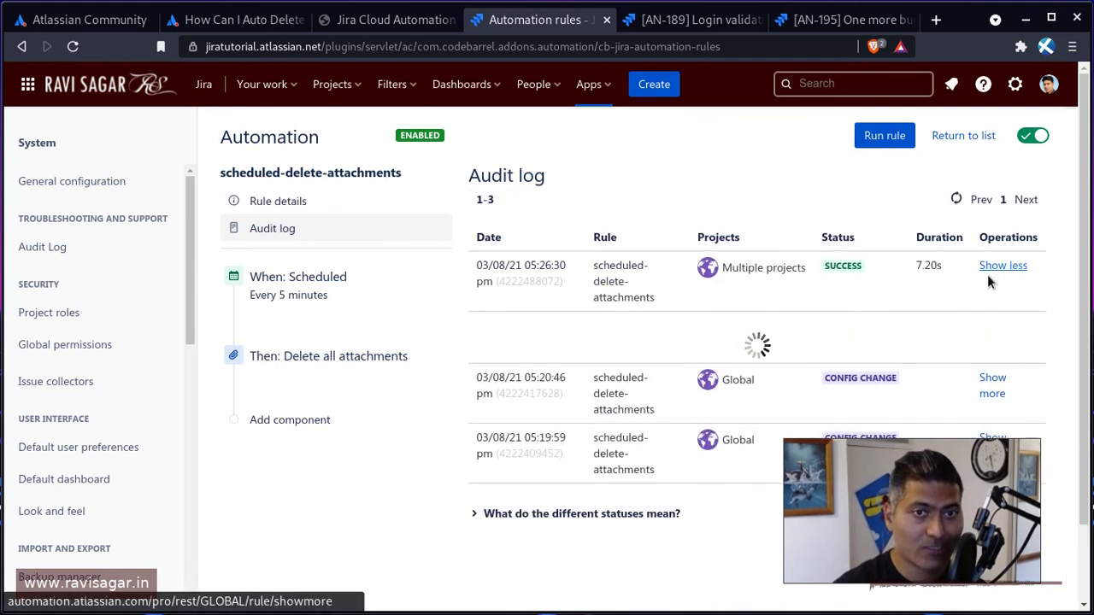
{"action": "scroll", "coordinate": [944, 285], "scroll_direction": "down", "scroll_amount": 2}
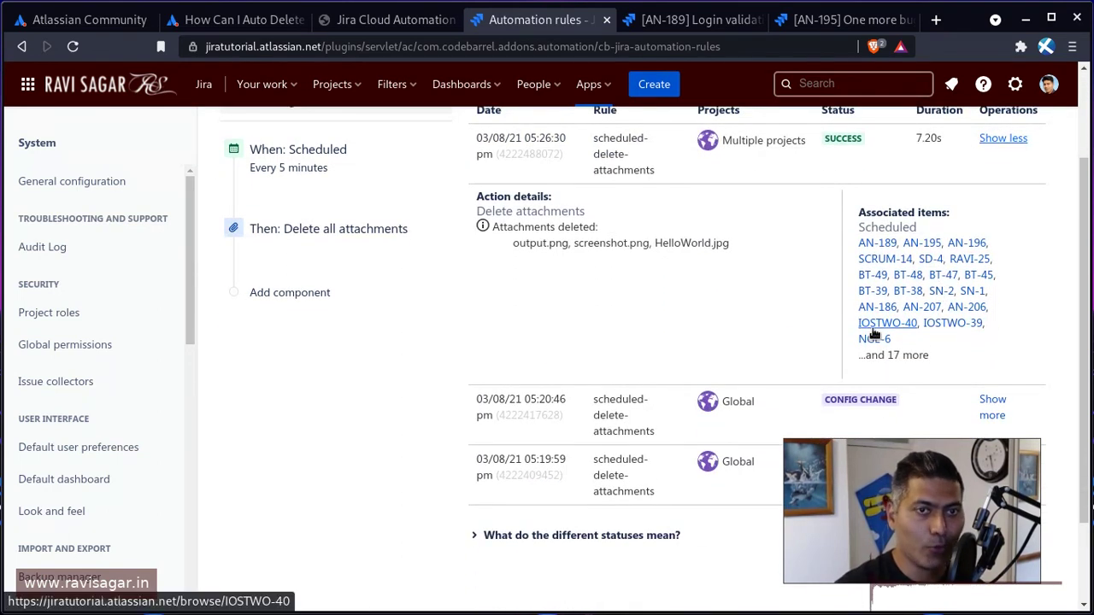